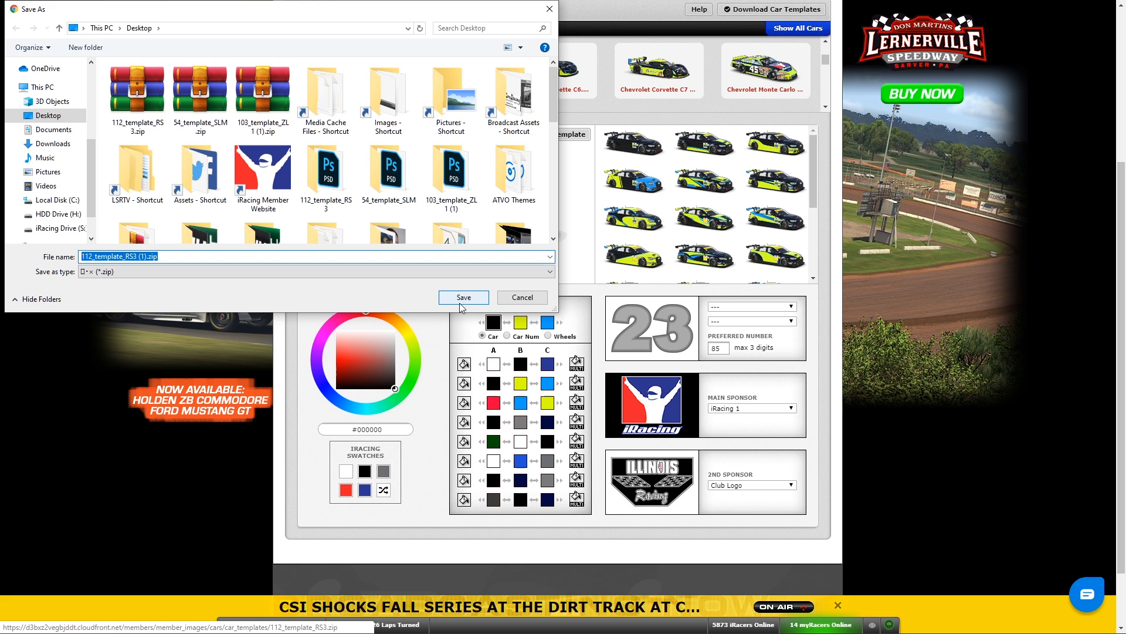
# Step: Save 112_template_RS3 (1).zip to the Desktop
pyautogui.click(459, 303)
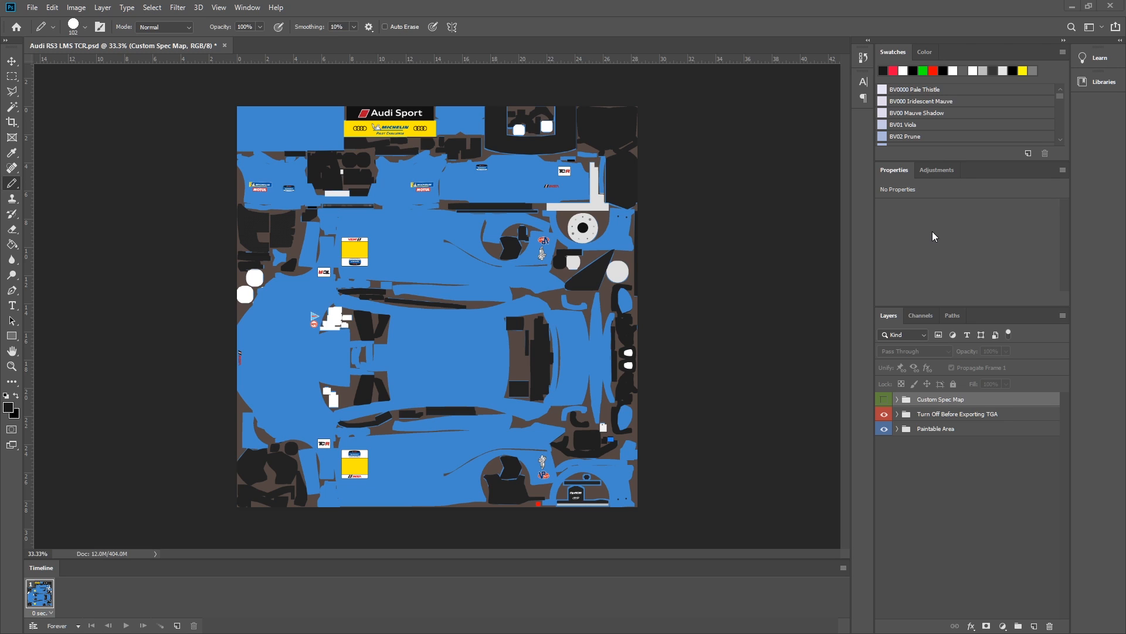
# Step: Expand Paintable Area and Car Patterns, show the patterns and hide car_pattern_000
pyautogui.click(985, 415)
pyautogui.click(984, 426)
pyautogui.click(984, 429)
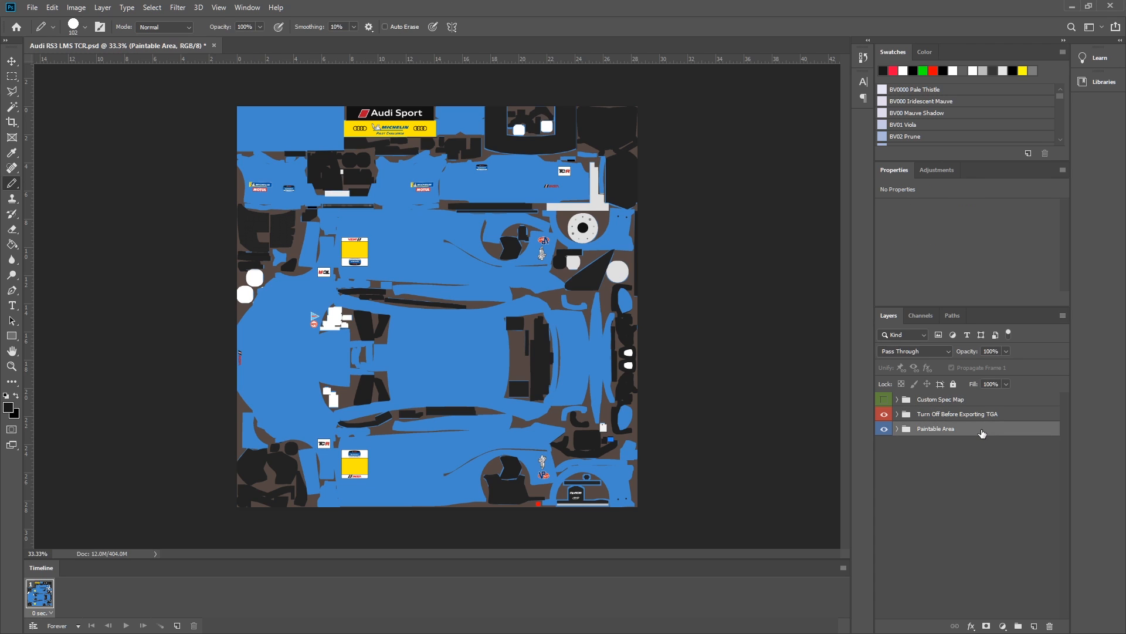
pyautogui.click(982, 417)
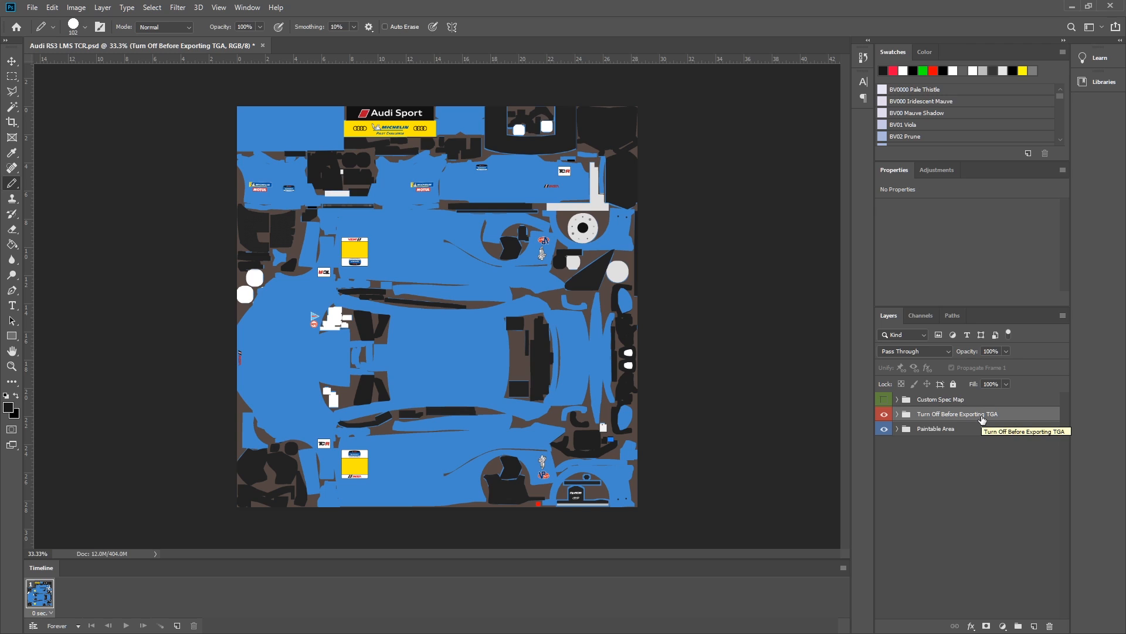
pyautogui.click(897, 433)
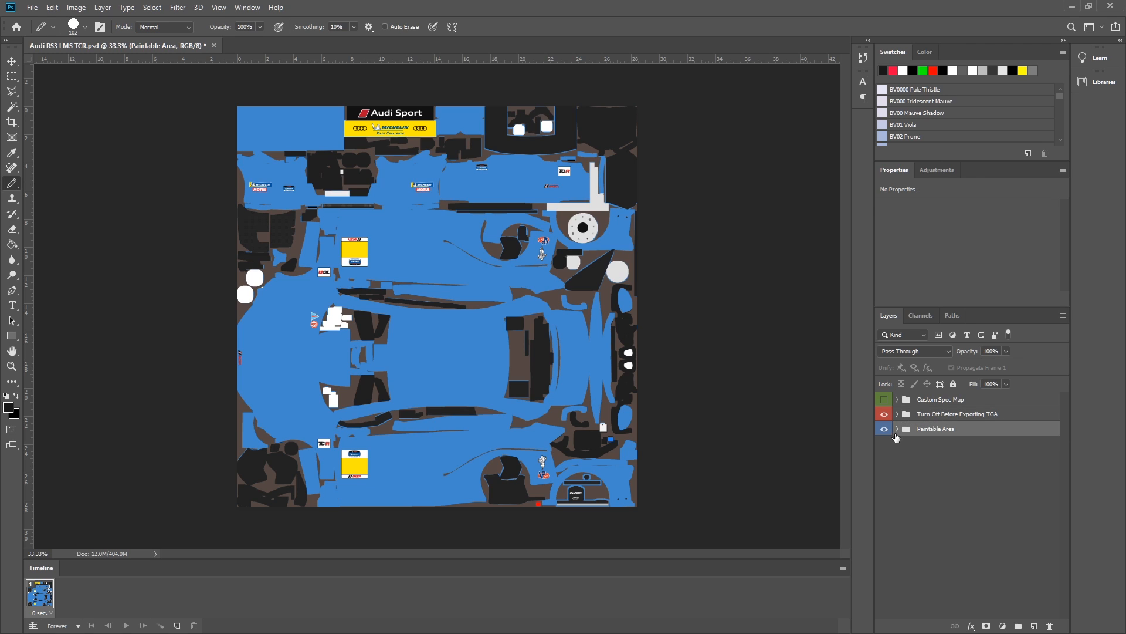
pyautogui.click(896, 429)
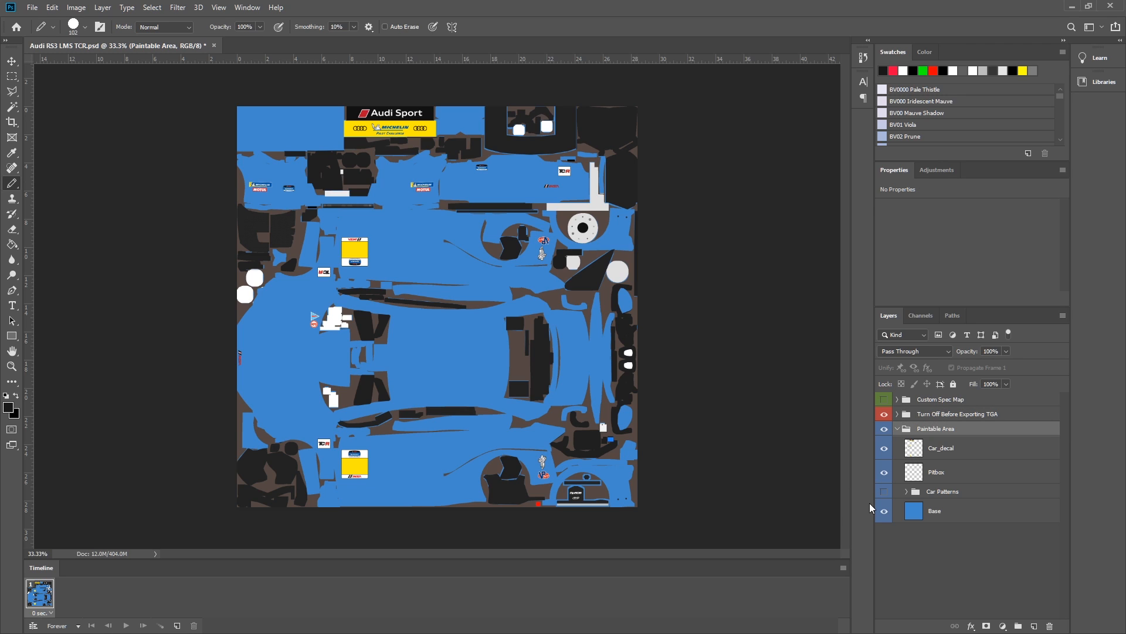
pyautogui.click(884, 491)
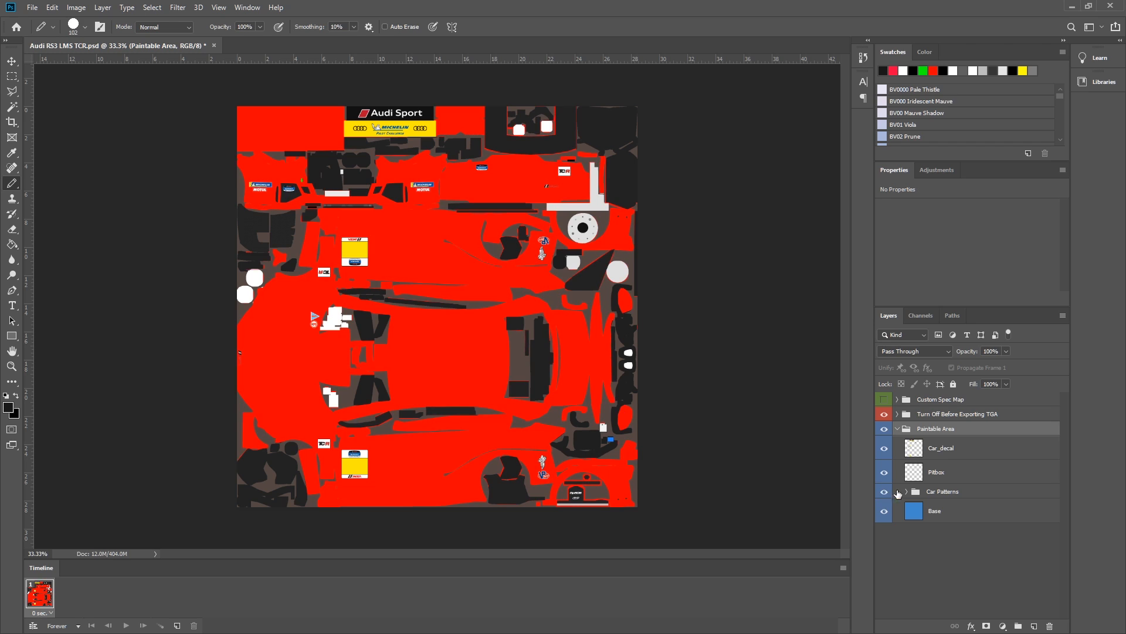
pyautogui.click(908, 491)
pyautogui.scroll(-3, 945, 472)
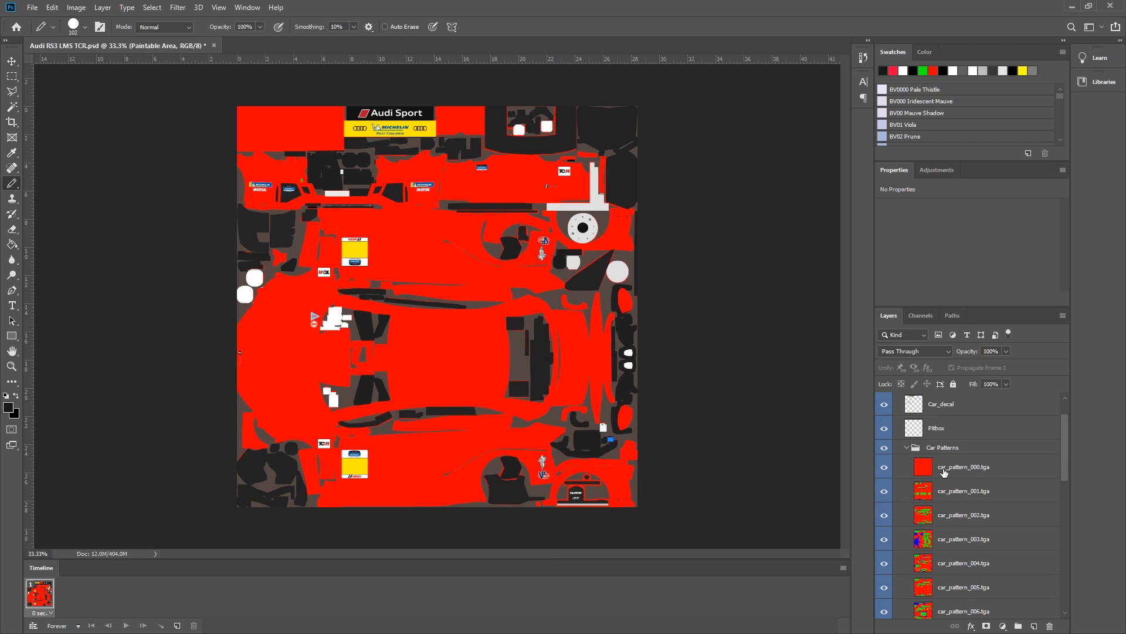
pyautogui.click(885, 466)
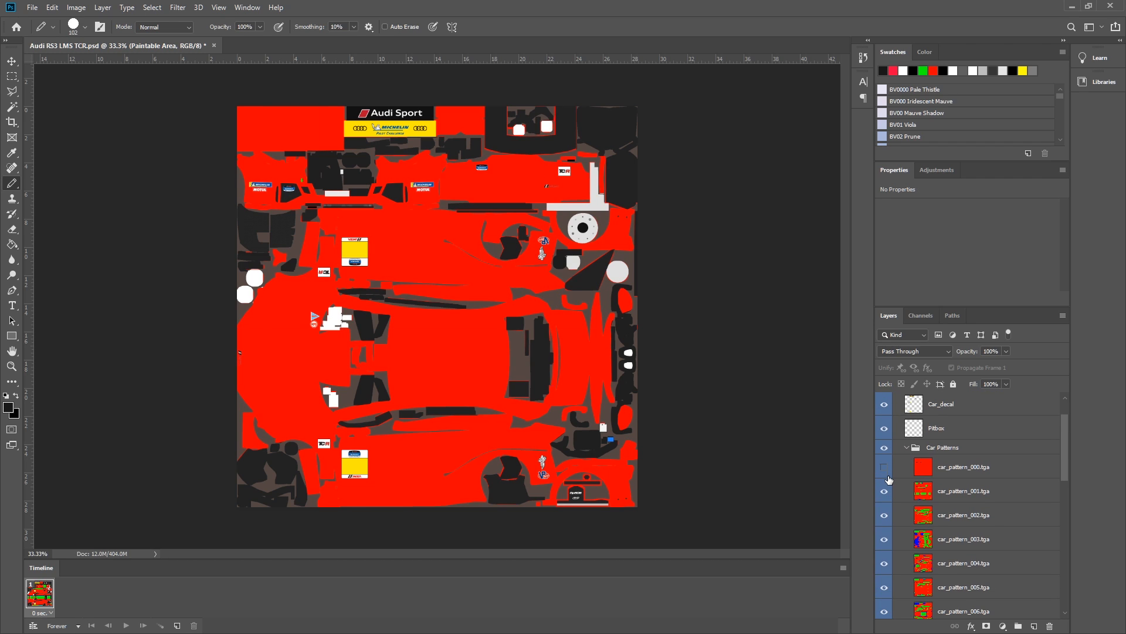
# Step: Move car_pattern_002.tga above Car Patterns and delete that group with its contents
pyautogui.click(964, 518)
pyautogui.moveTo(965, 521); pyautogui.dragTo(964, 433)
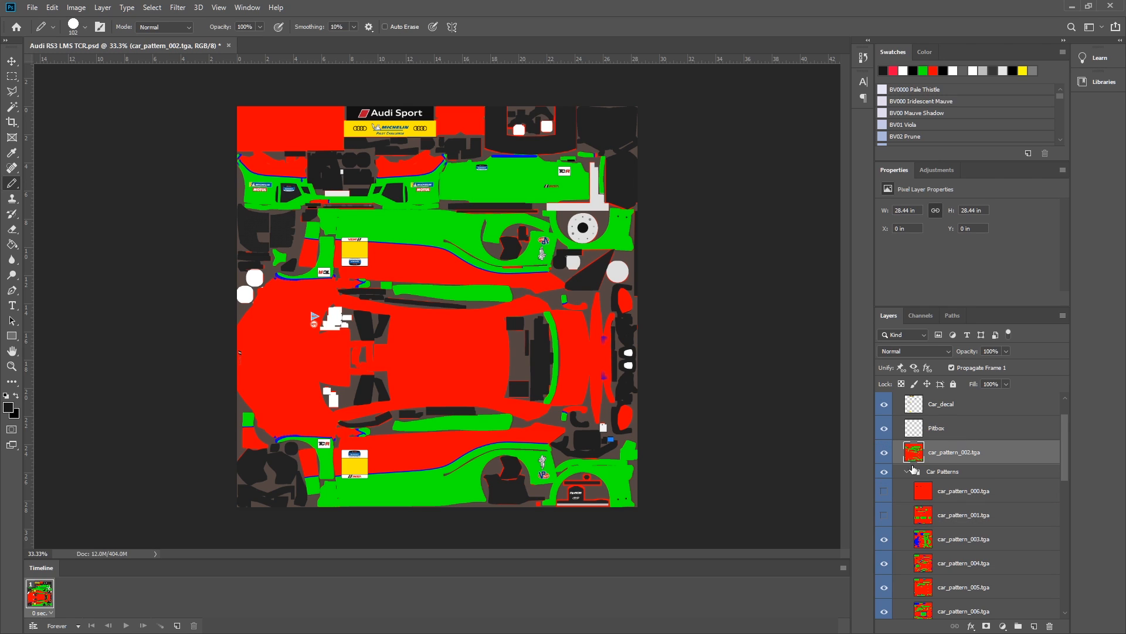
pyautogui.click(940, 472)
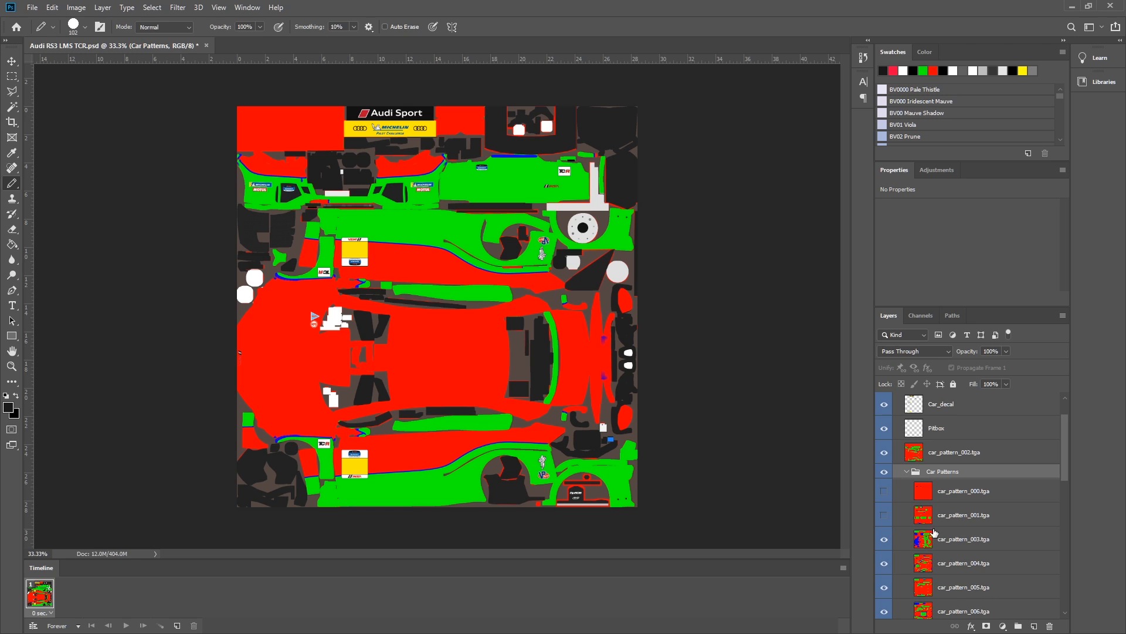
pyautogui.click(907, 471)
pyautogui.click(1050, 626)
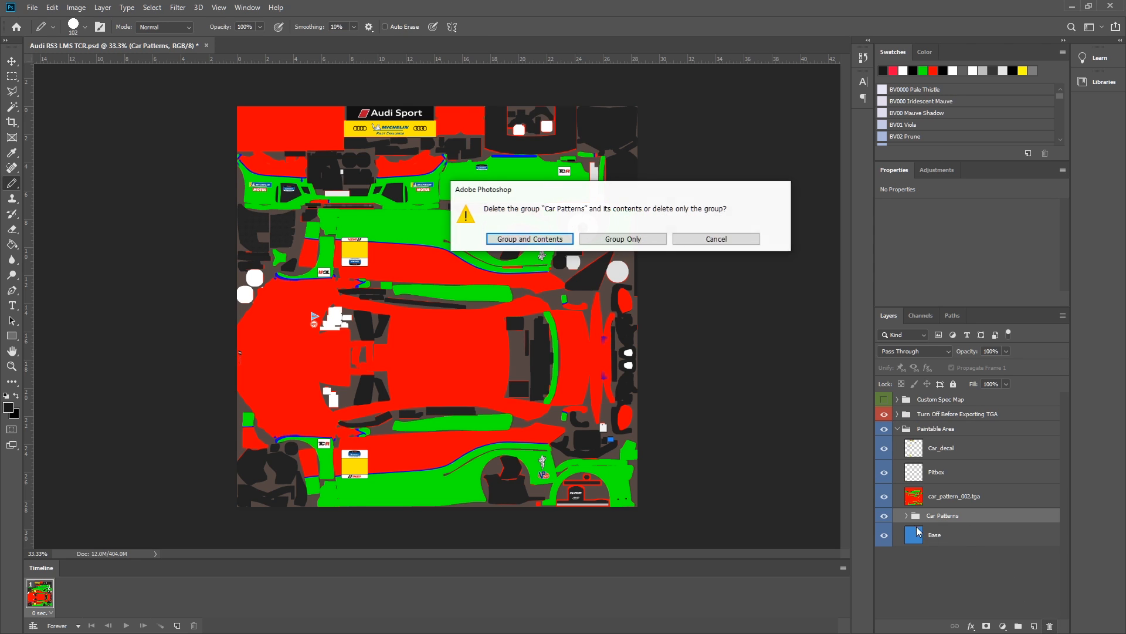
pyautogui.click(546, 238)
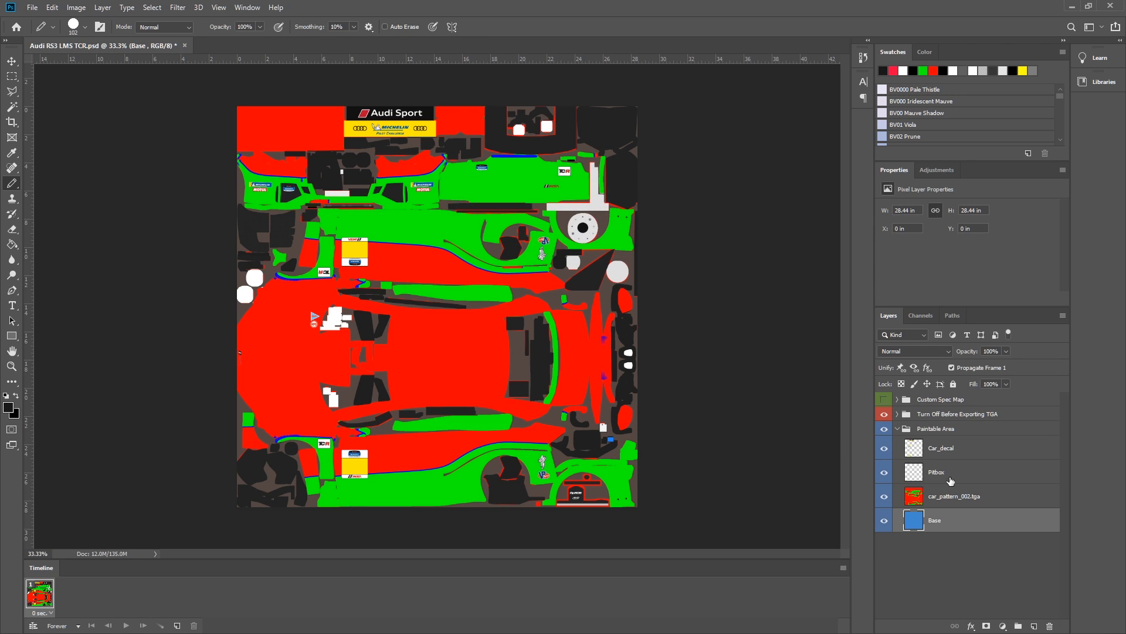
# Step: Hide the Turn Off Before Exporting TGA overlay and Car_decal, then delete the Base layer
pyautogui.click(883, 414)
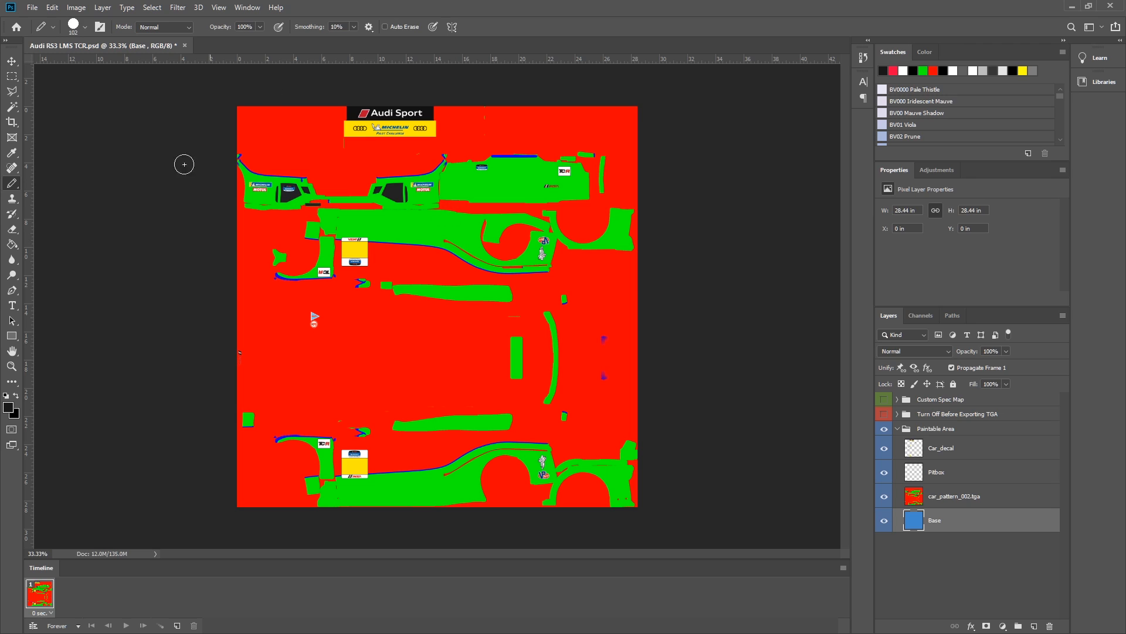
pyautogui.click(884, 449)
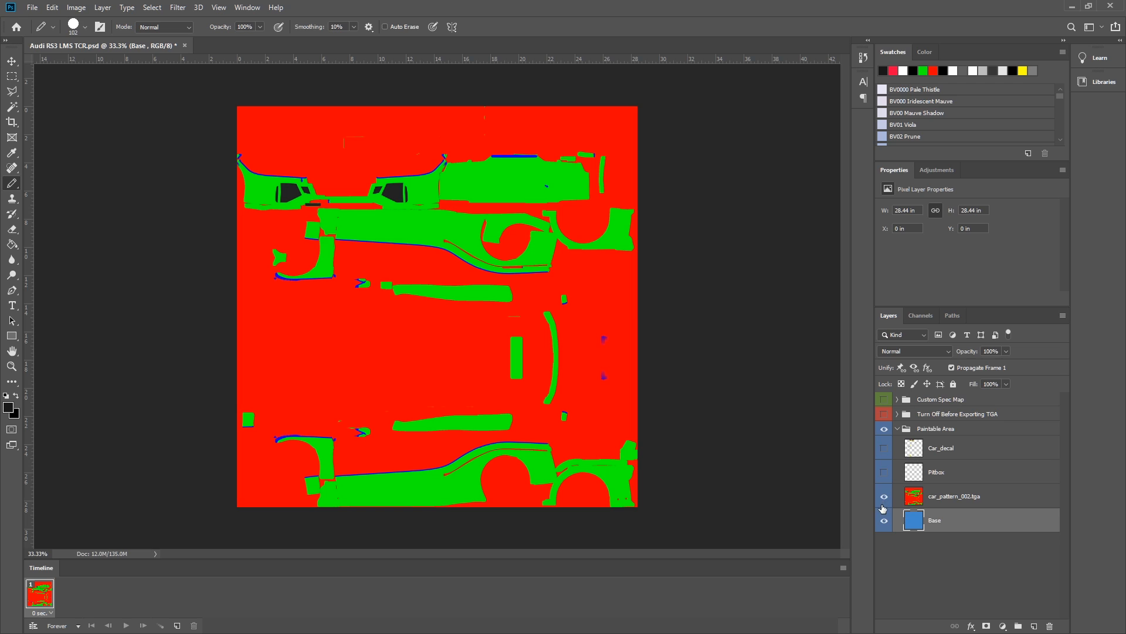
pyautogui.click(958, 552)
pyautogui.click(954, 524)
pyautogui.click(943, 498)
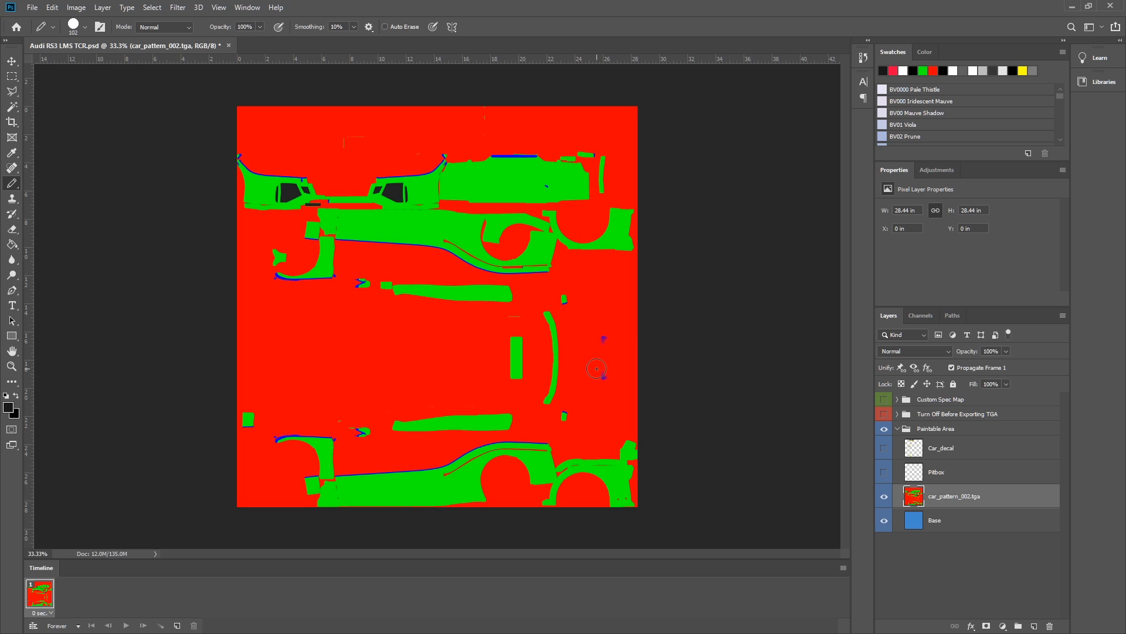
pyautogui.click(947, 520)
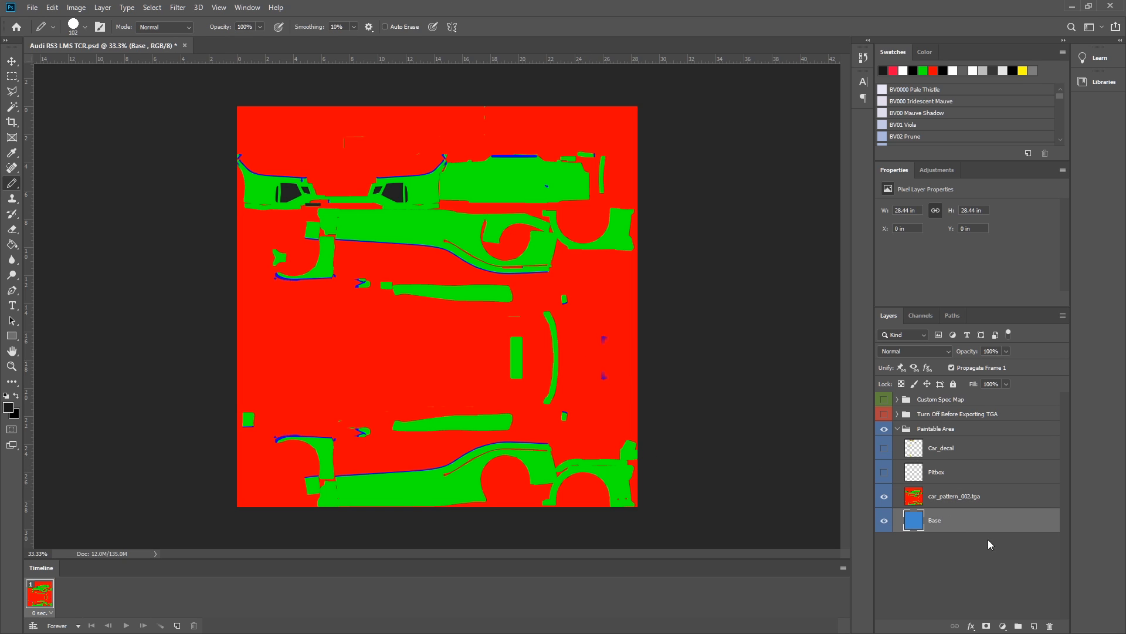
pyautogui.click(1049, 625)
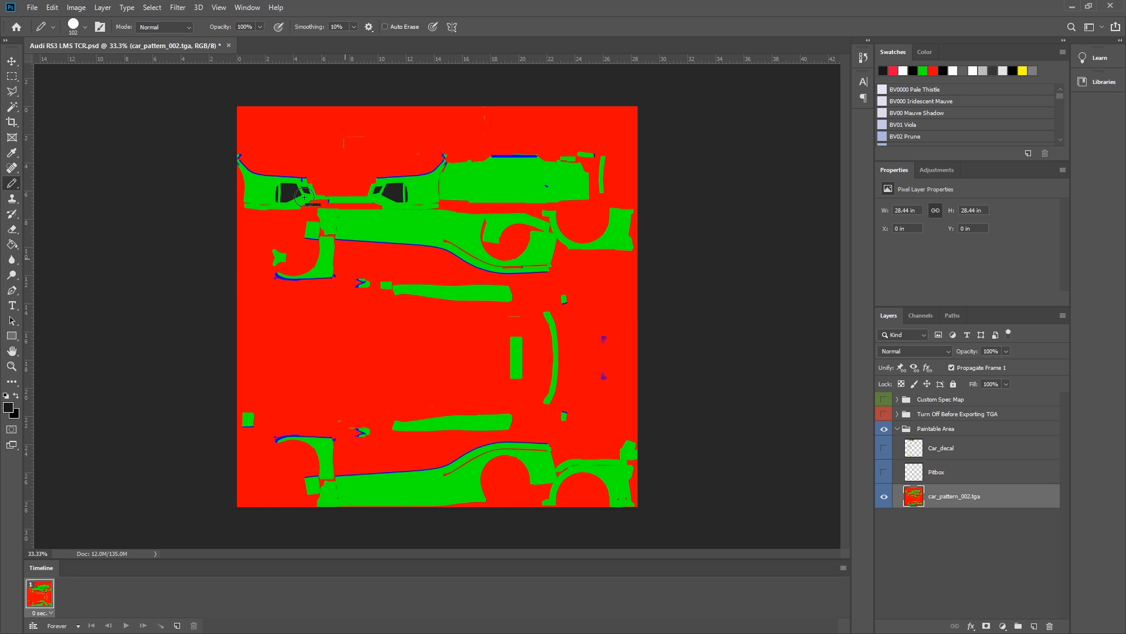
# Step: Select the red body areas of the pattern with Color Range
pyautogui.click(157, 8)
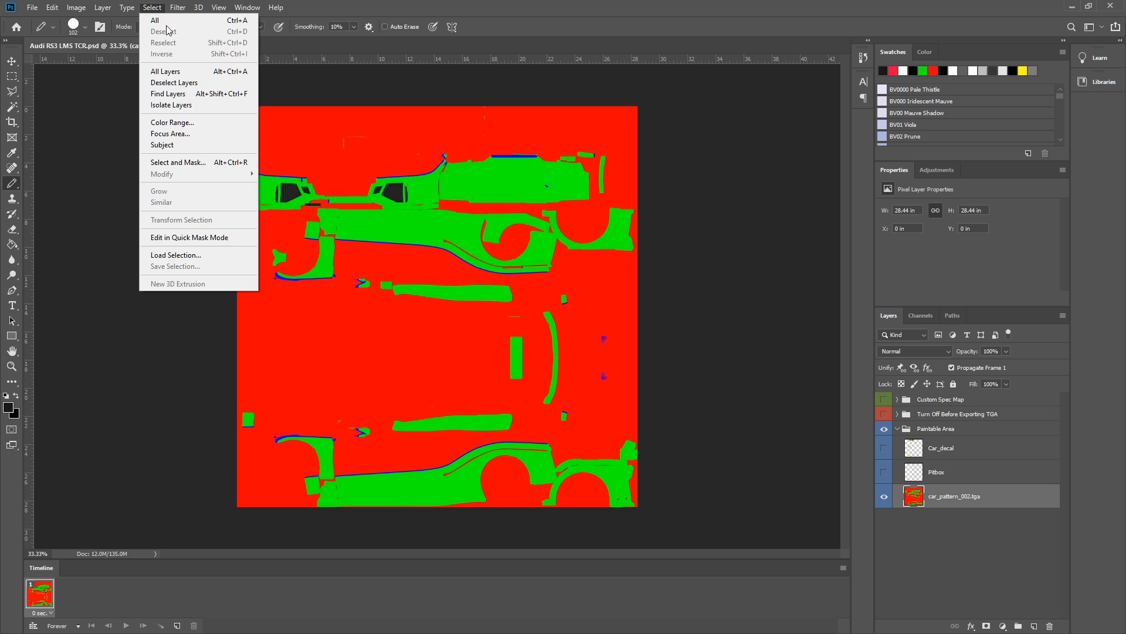
pyautogui.click(169, 122)
pyautogui.click(405, 140)
pyautogui.click(1036, 234)
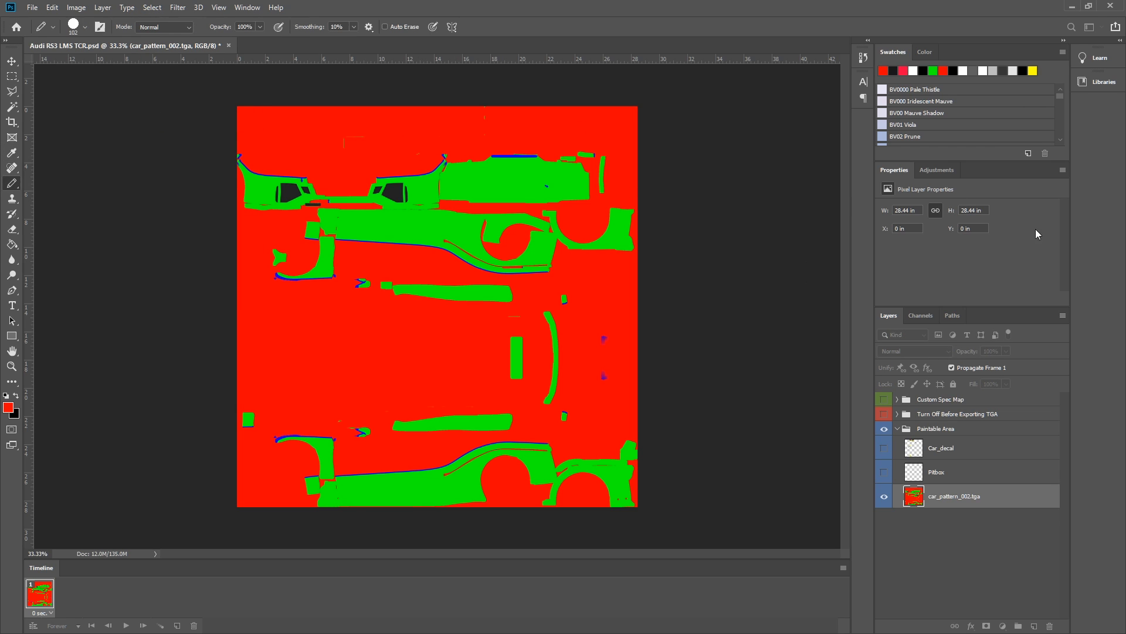
pyautogui.hotkey('ctrl', 'd')
pyautogui.click(152, 8)
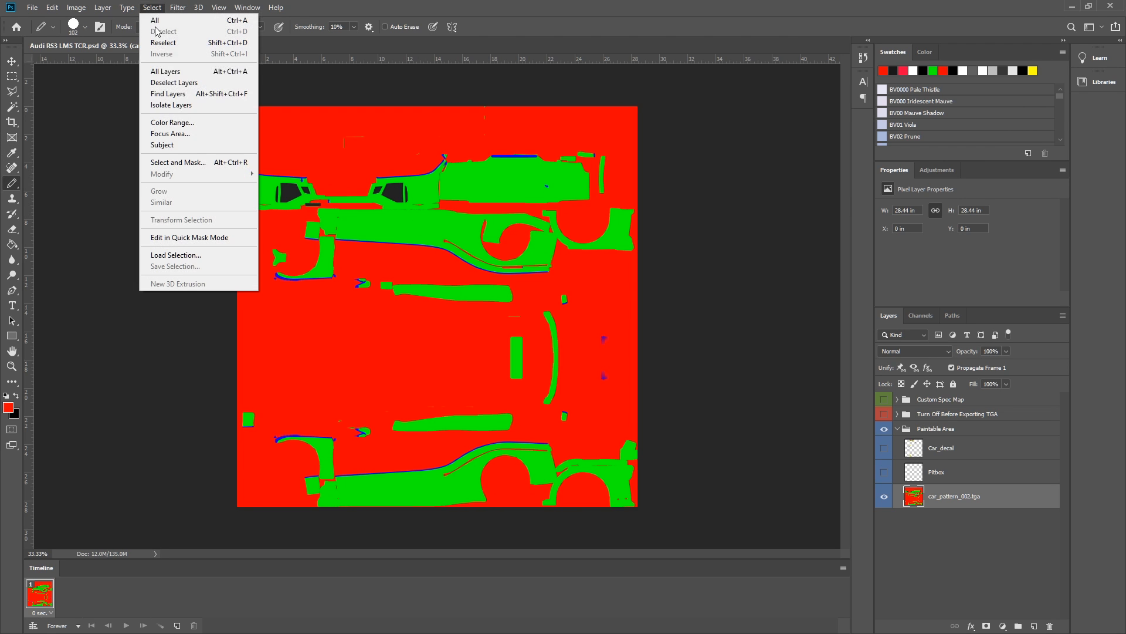
pyautogui.click(169, 122)
pyautogui.click(873, 115)
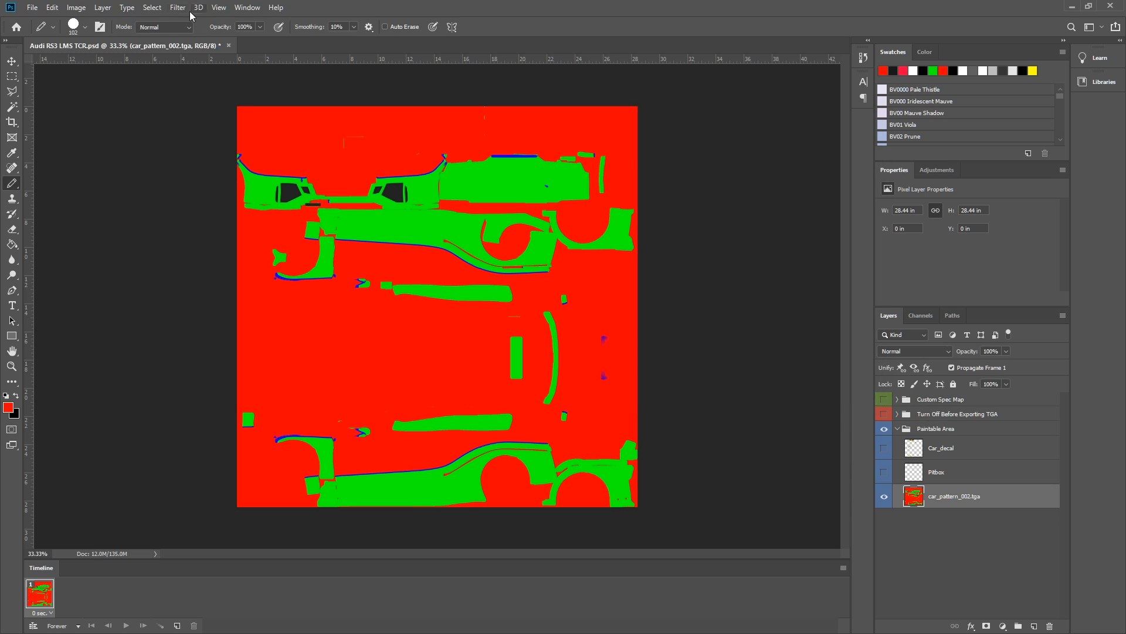
pyautogui.click(152, 8)
pyautogui.click(169, 122)
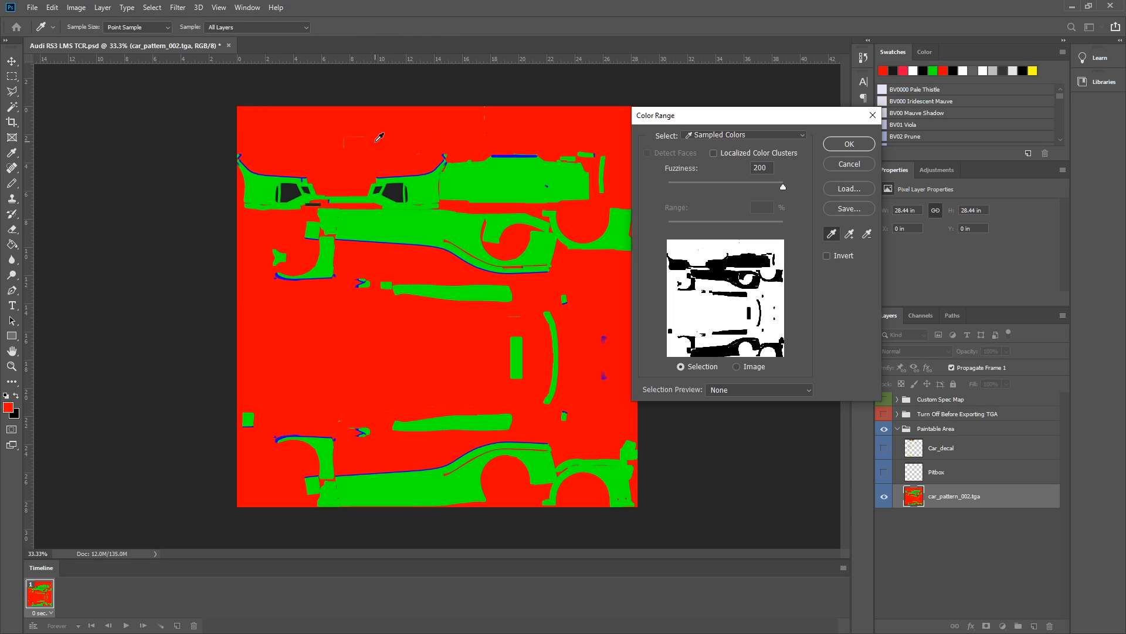
pyautogui.click(837, 146)
# Step: Cut the red areas onto their own Layer 1 with Layer Via Cut and check it
pyautogui.press('m')
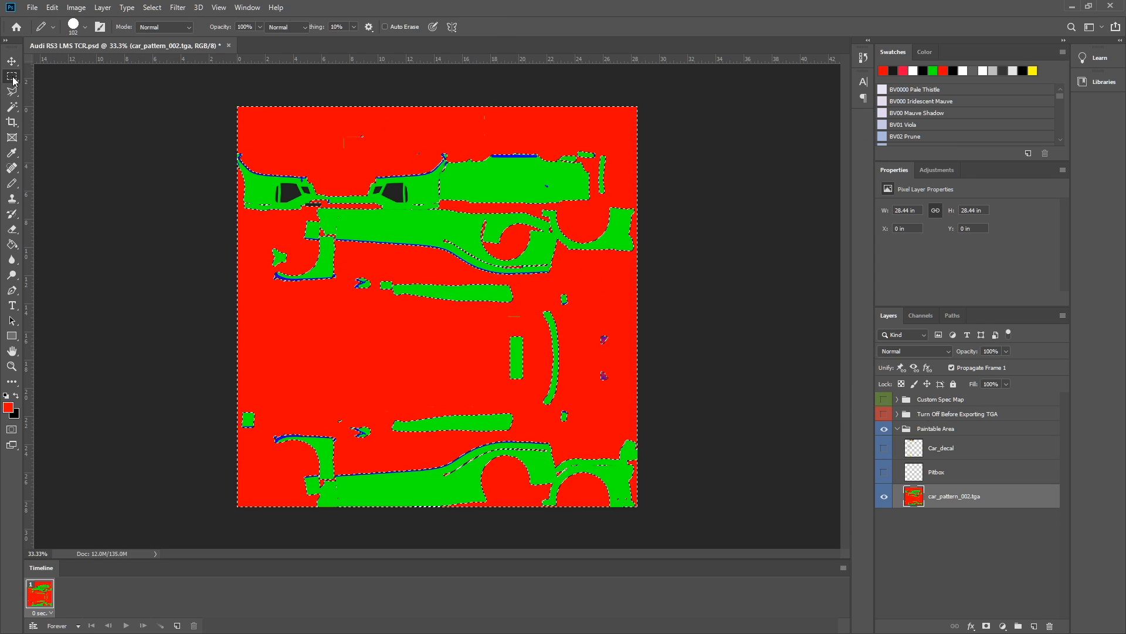
pyautogui.rightClick(375, 159)
pyautogui.click(411, 247)
pyautogui.click(885, 496)
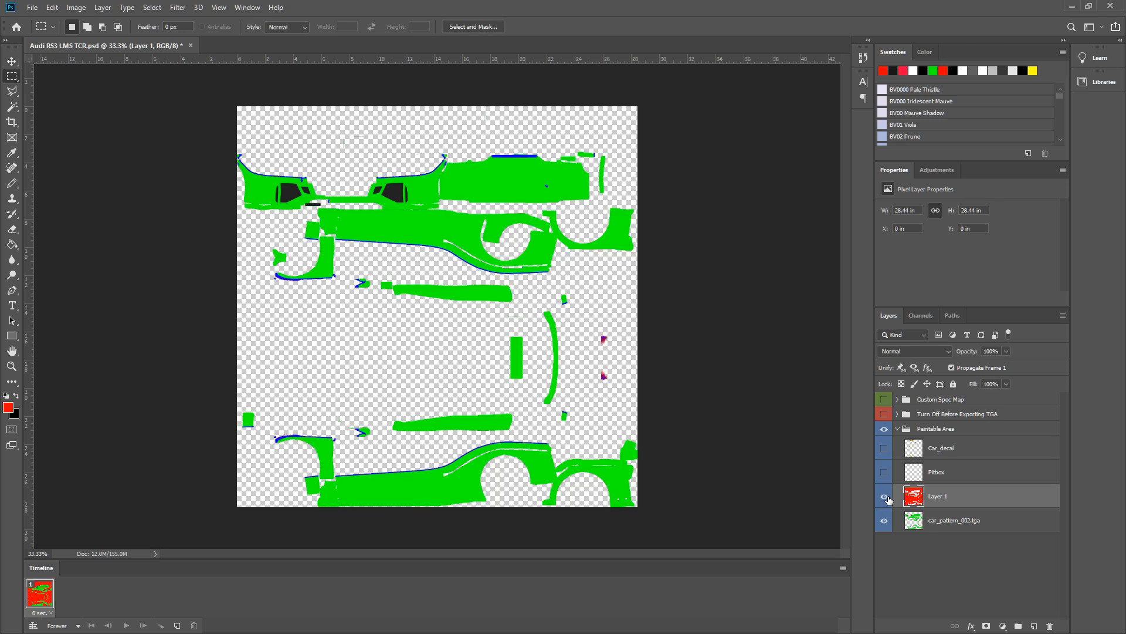
pyautogui.click(884, 496)
pyautogui.click(949, 517)
pyautogui.click(941, 498)
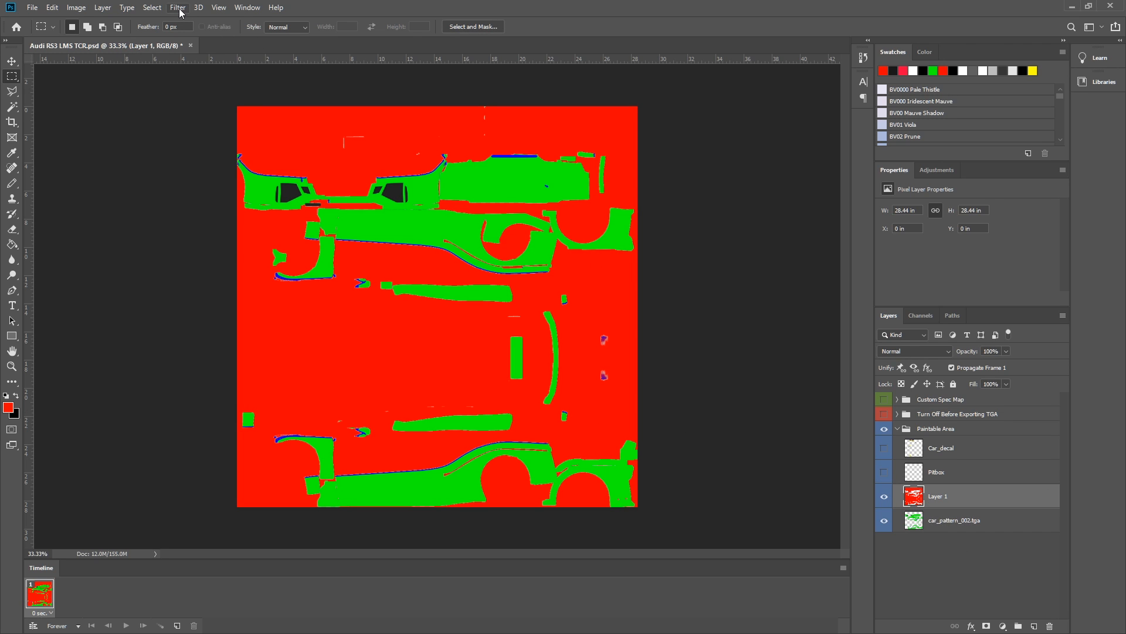
# Step: Select the green areas by Color Range and cut them onto a separate layer
pyautogui.click(979, 528)
pyautogui.click(152, 7)
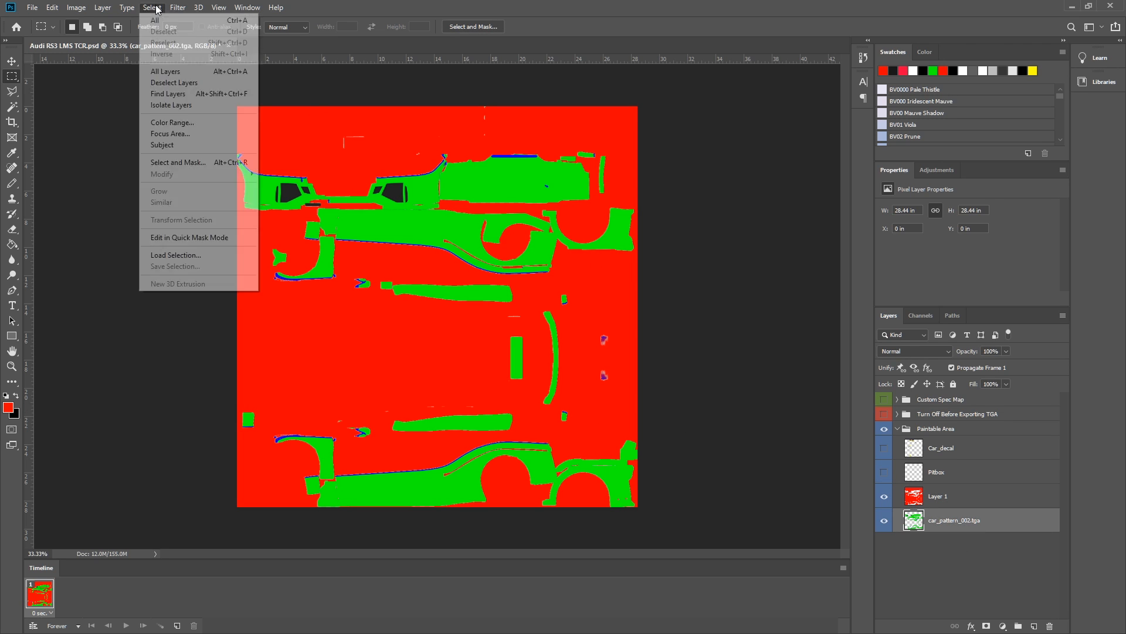
pyautogui.click(174, 121)
pyautogui.press('Return')
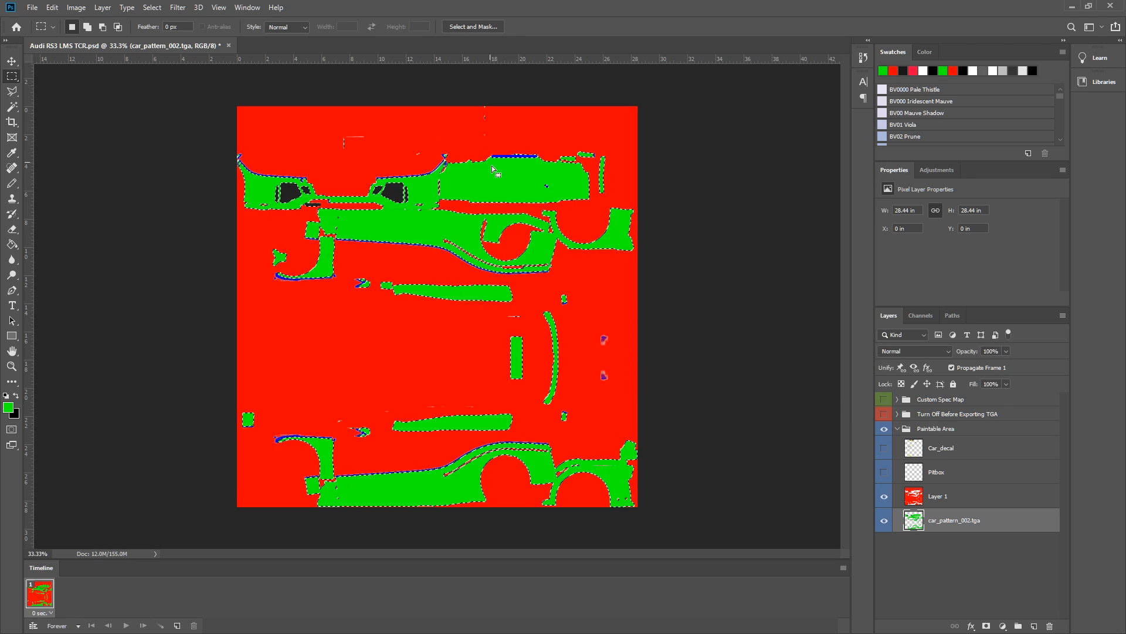
pyautogui.rightClick(498, 179)
pyautogui.click(529, 267)
# Step: Rename the three pattern layers Red, Green and Blue
pyautogui.doubleClick(938, 497)
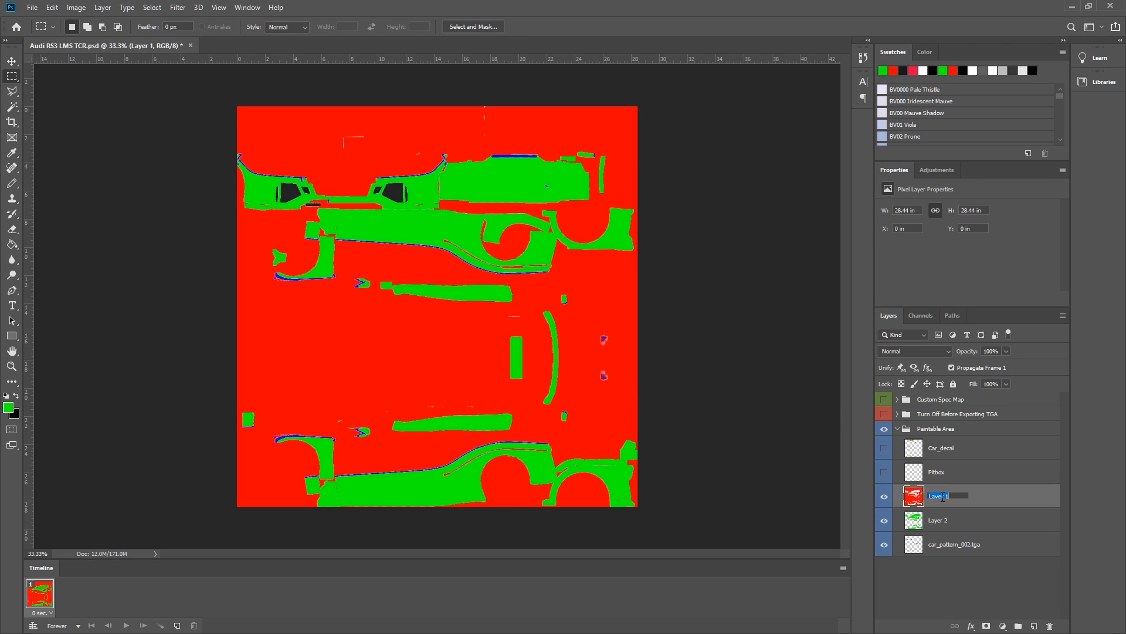
pyautogui.write('Red')
pyautogui.press('Tab')
pyautogui.write('Green')
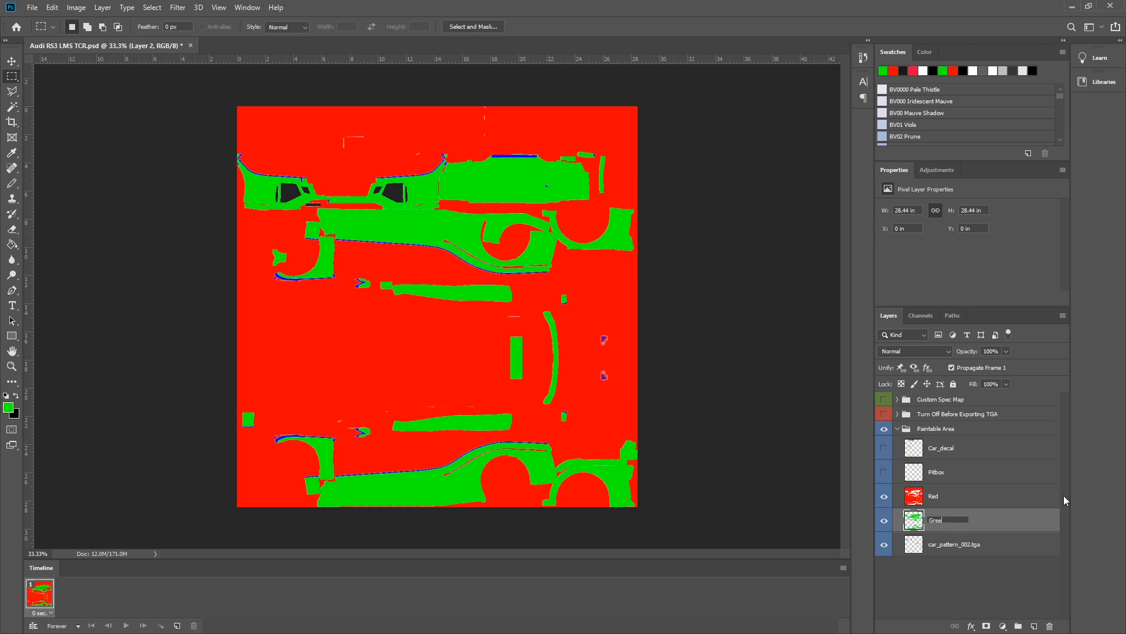
pyautogui.press('Return')
pyautogui.doubleClick(967, 546)
pyautogui.write('Bllue')
pyautogui.press('Return')
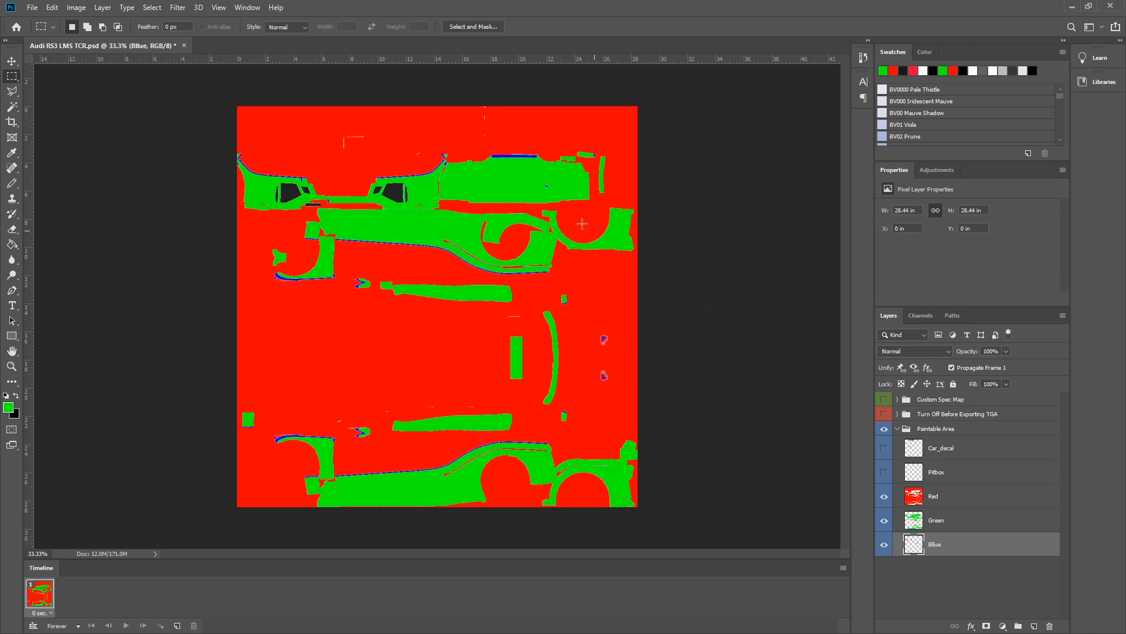
# Step: Toggle the Red, Green and Blue layers off and on to check each, leaving all visible
pyautogui.click(884, 497)
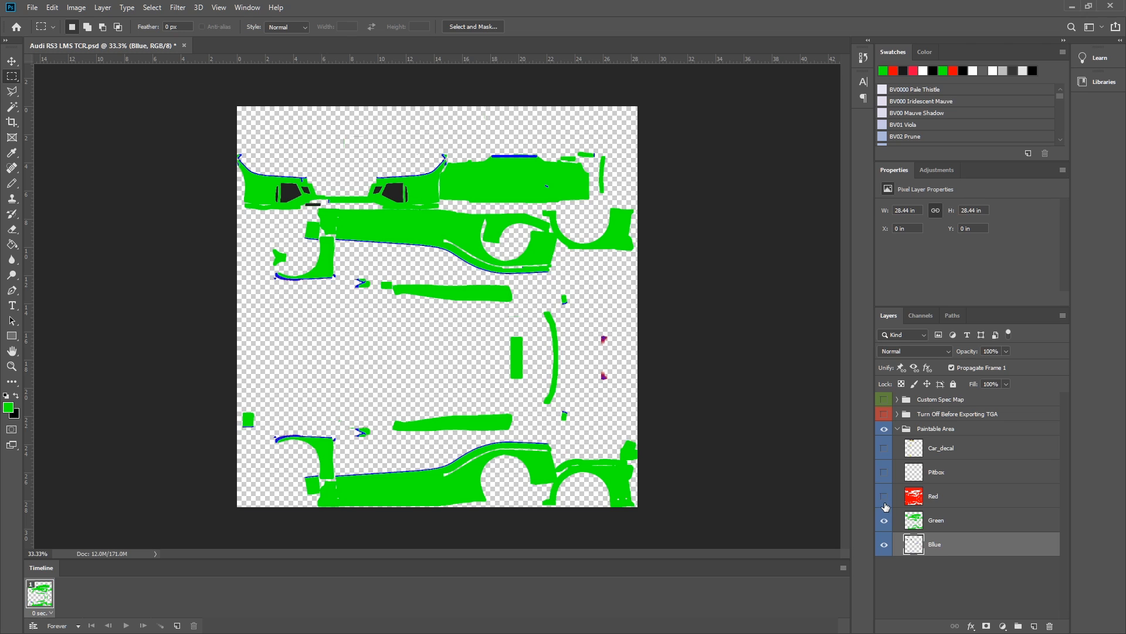
pyautogui.click(884, 497)
pyautogui.click(885, 521)
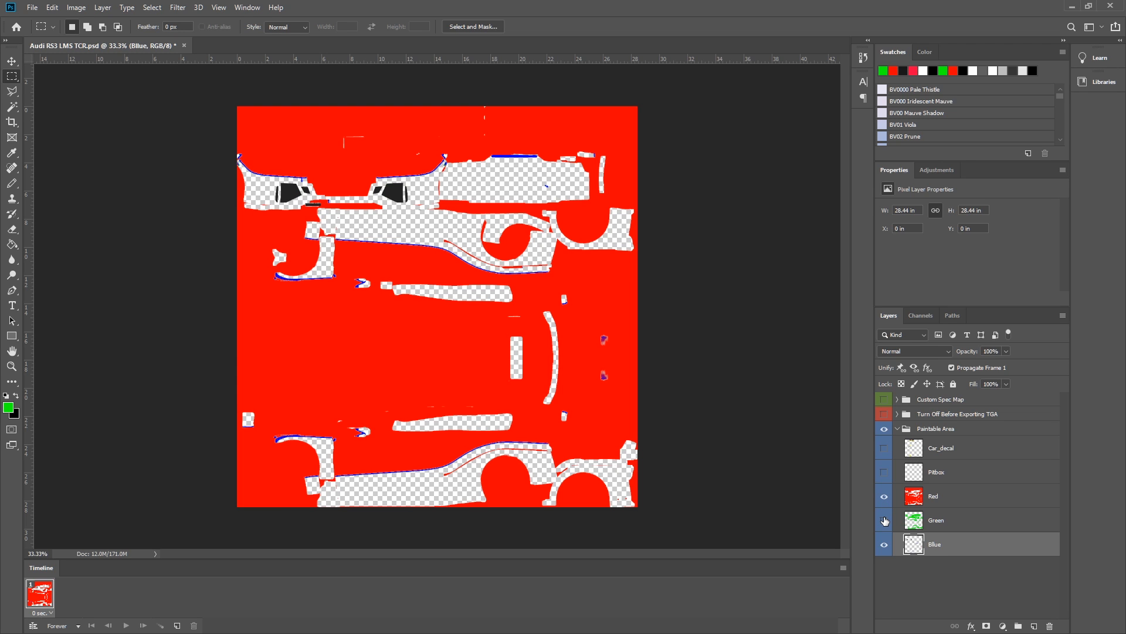
pyautogui.click(884, 520)
pyautogui.click(884, 545)
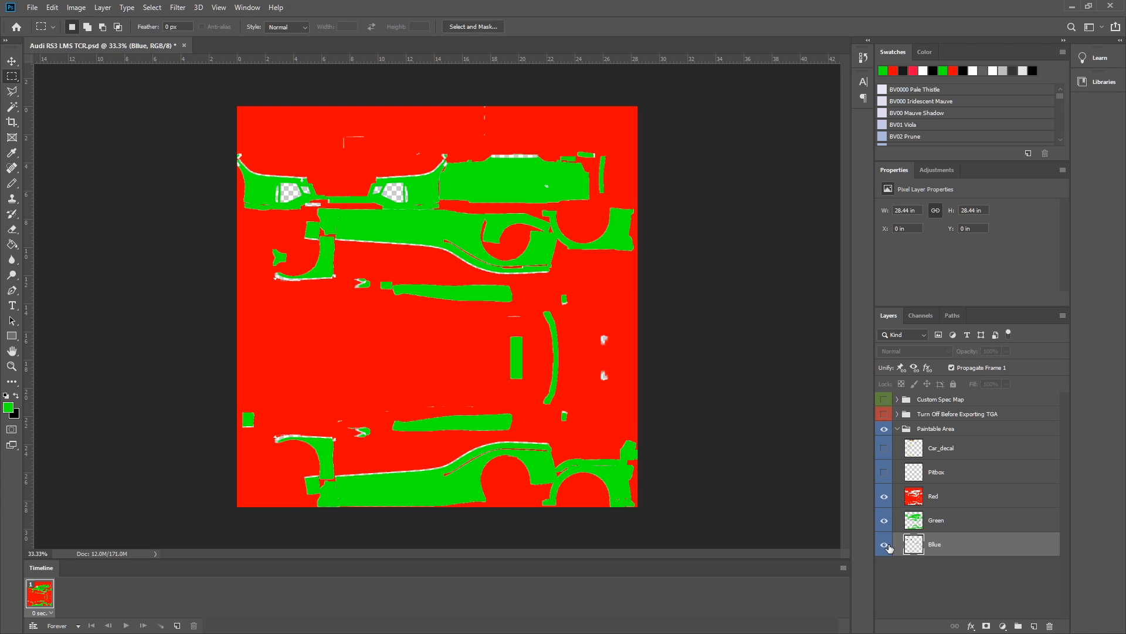
pyautogui.click(887, 545)
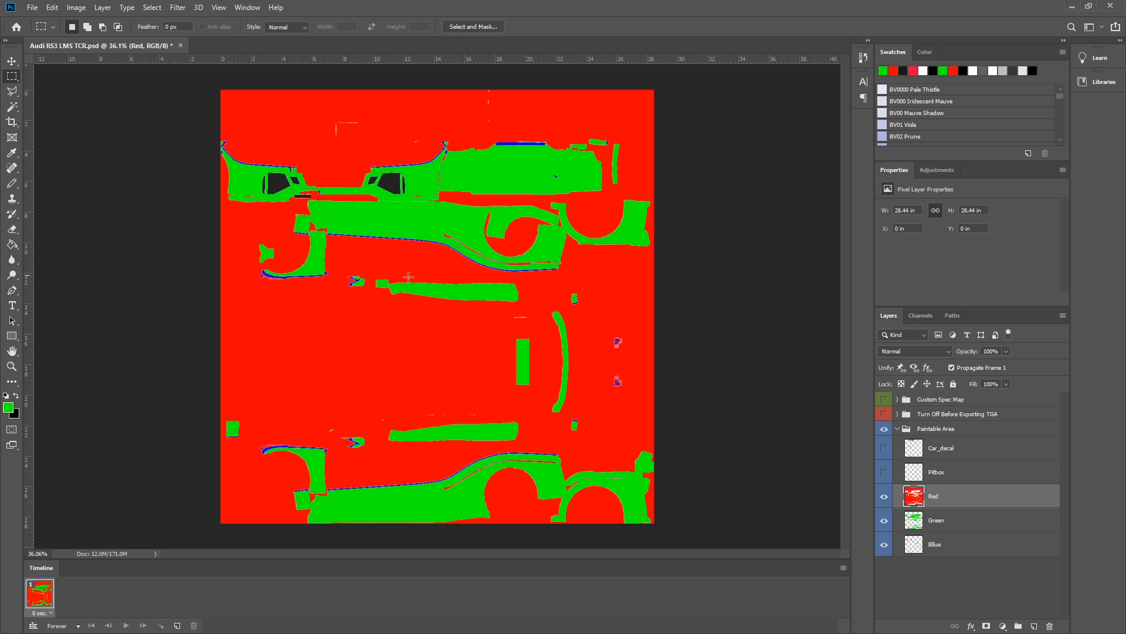
# Step: Save a Targa copy at 32 bits/pixel with RLE compression, under a mistyped name
pyautogui.click(33, 8)
pyautogui.click(53, 139)
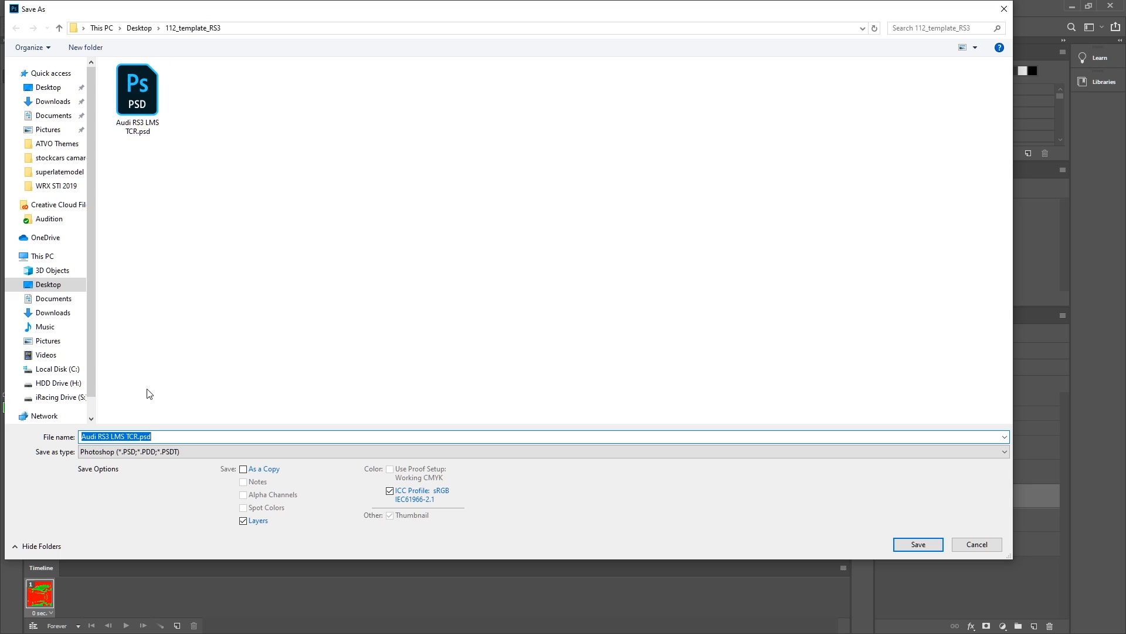
pyautogui.click(147, 456)
pyautogui.click(123, 431)
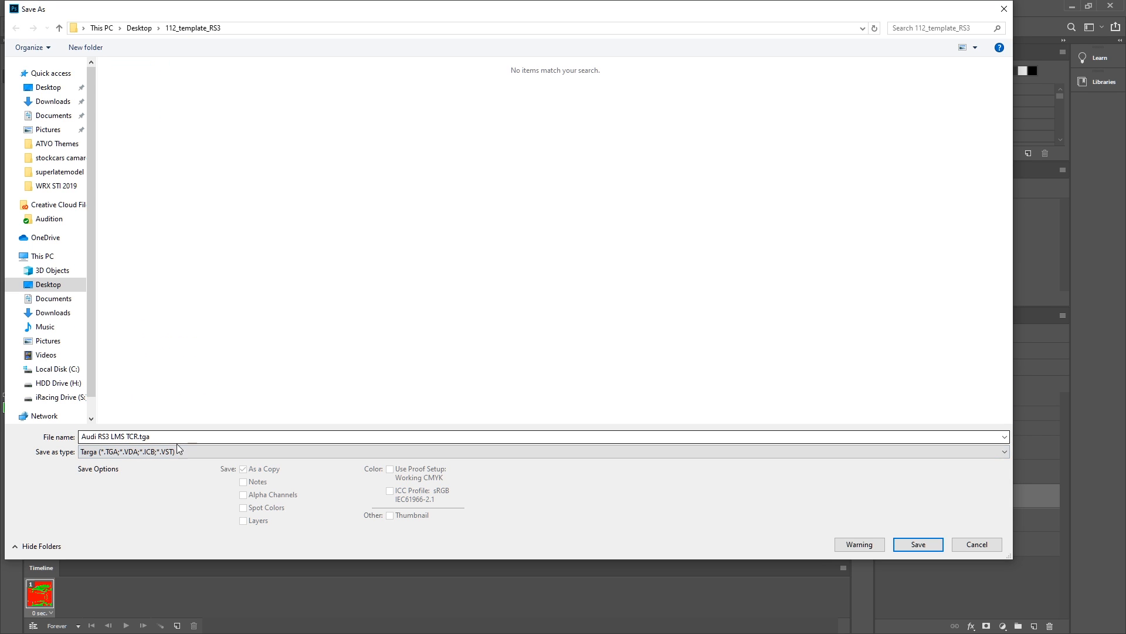
pyautogui.click(193, 434)
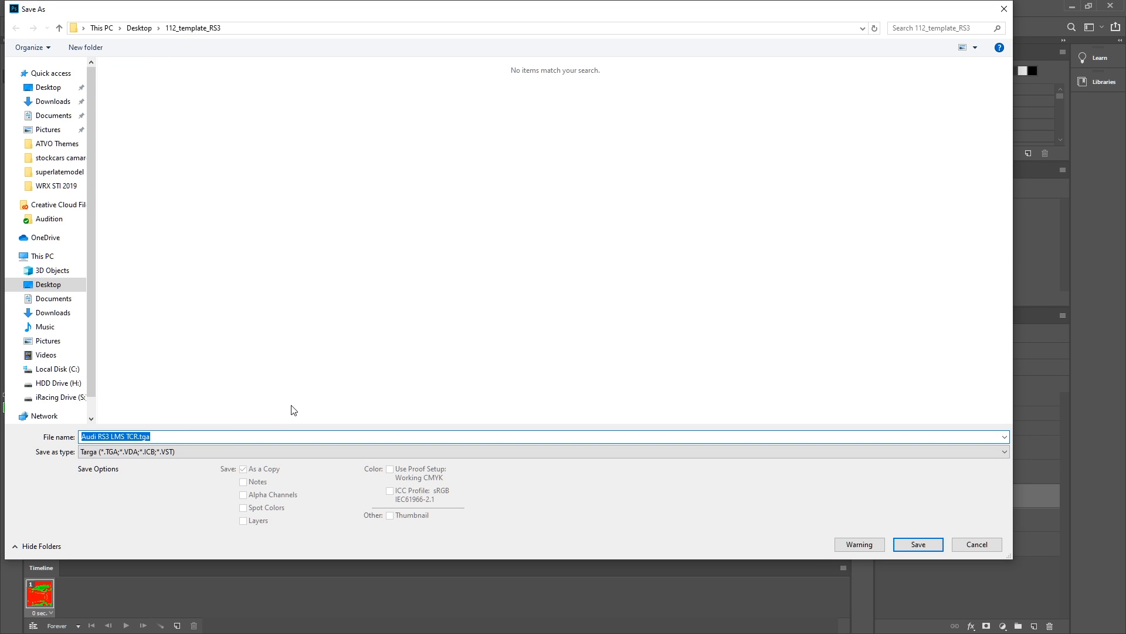
pyautogui.write('My Pai')
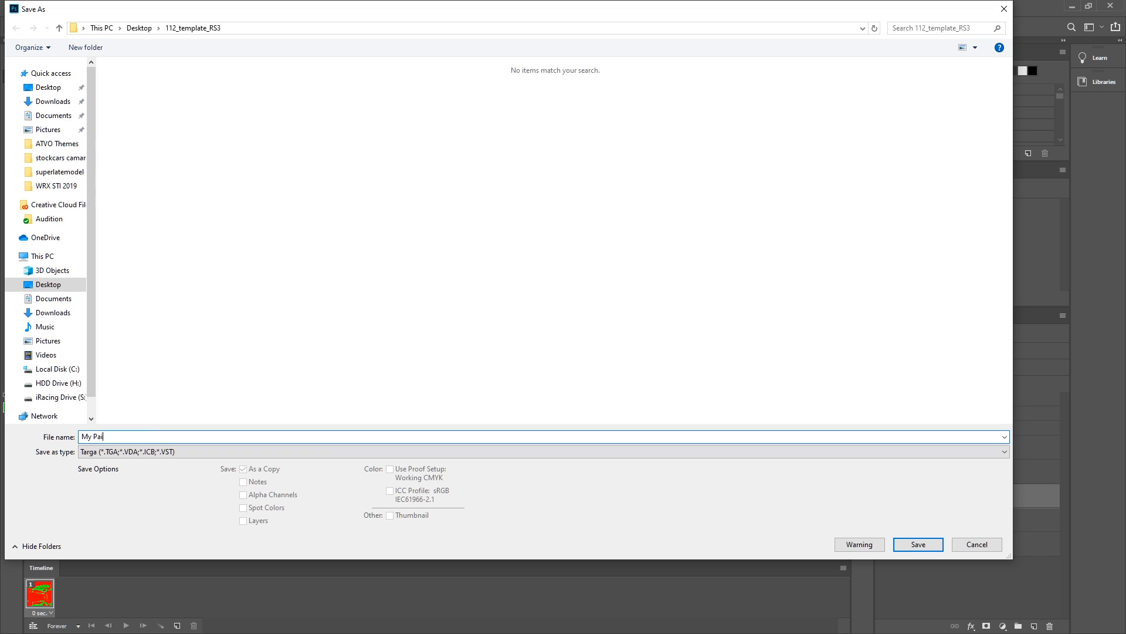
pyautogui.write('nt Scvheme')
pyautogui.press('Return')
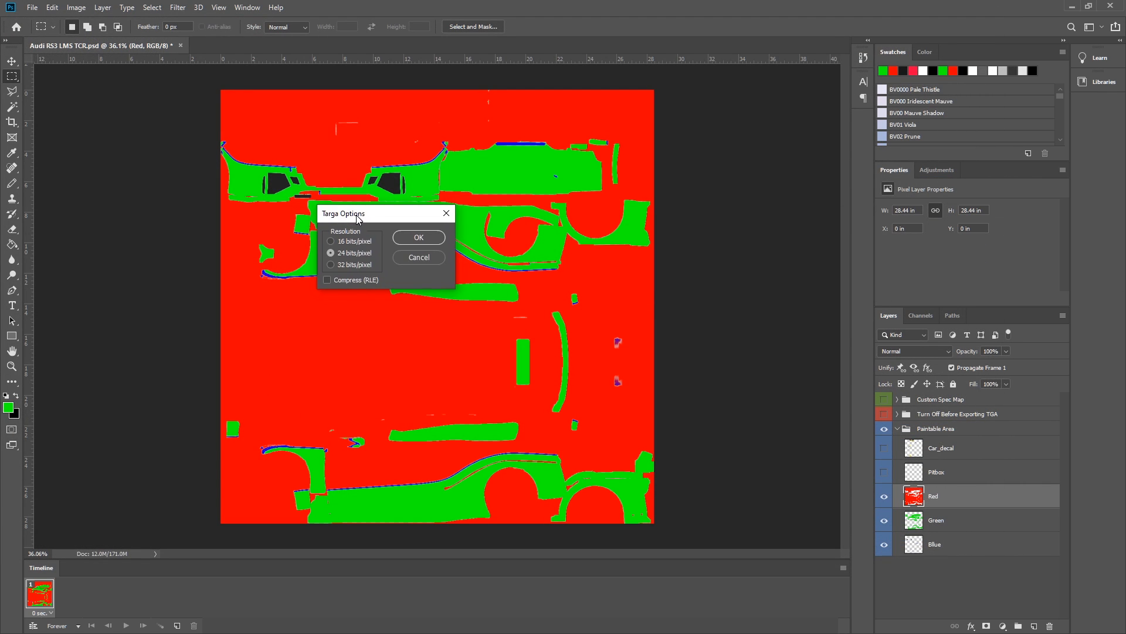
pyautogui.click(444, 238)
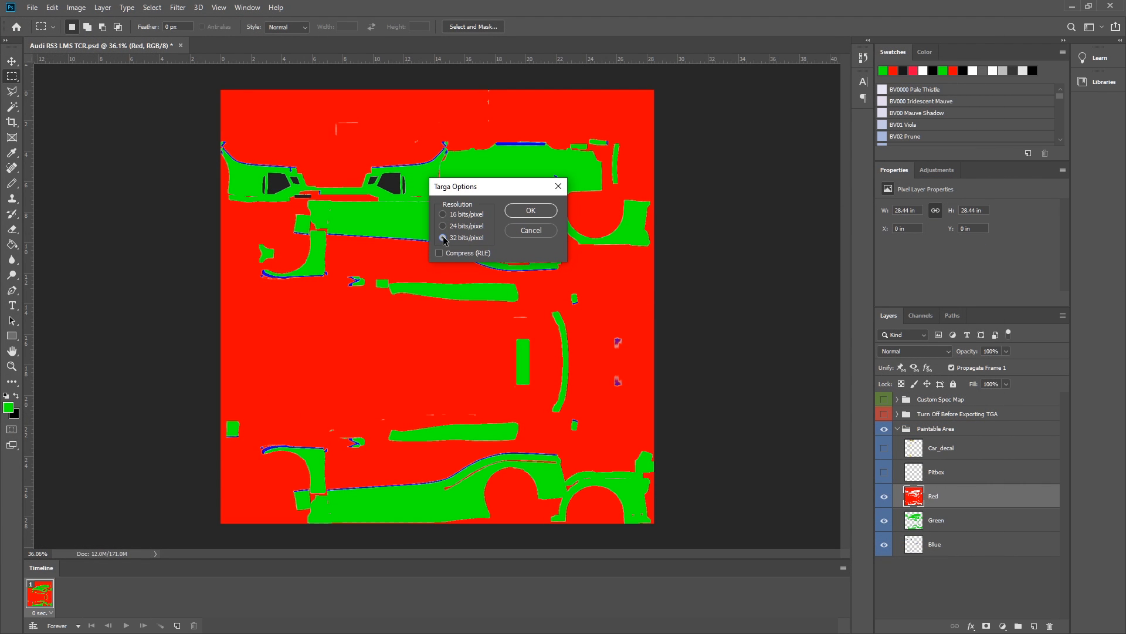
pyautogui.click(440, 253)
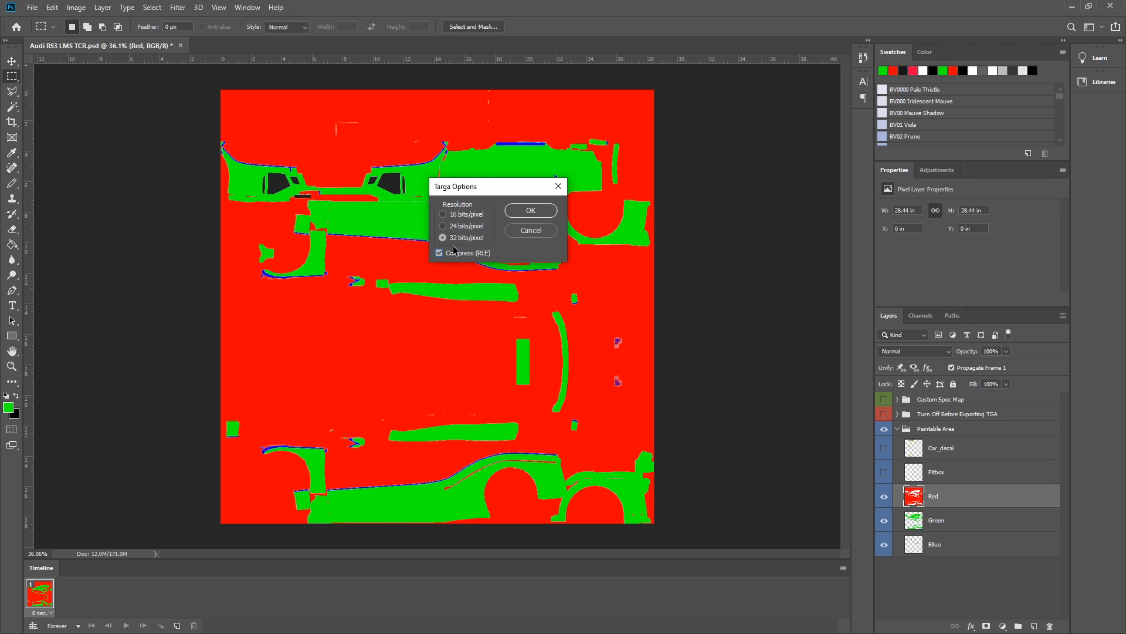
pyautogui.click(538, 210)
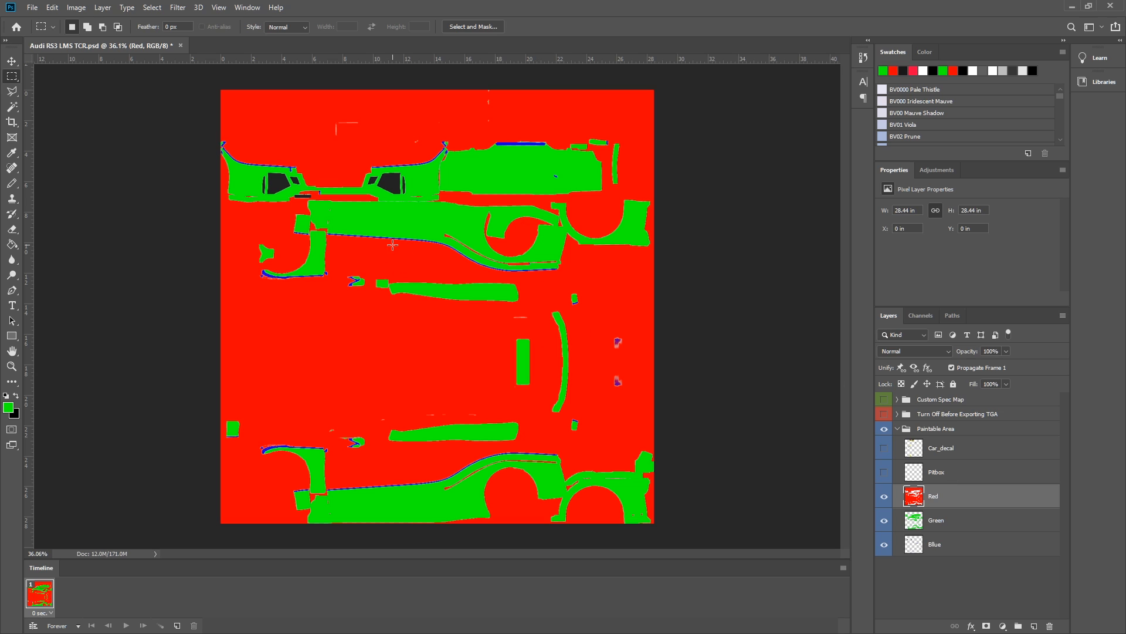
# Step: Re-save the Targa correctly named My Paint Scheme with RLE compression on
pyautogui.click(32, 7)
pyautogui.click(54, 138)
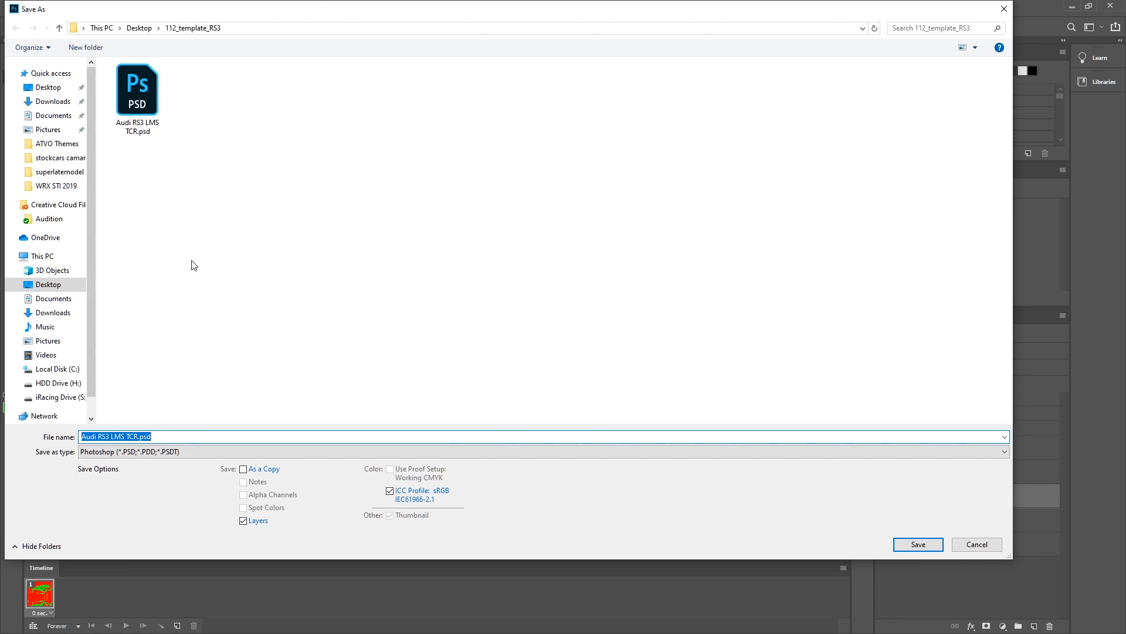
pyautogui.click(126, 451)
pyautogui.click(123, 431)
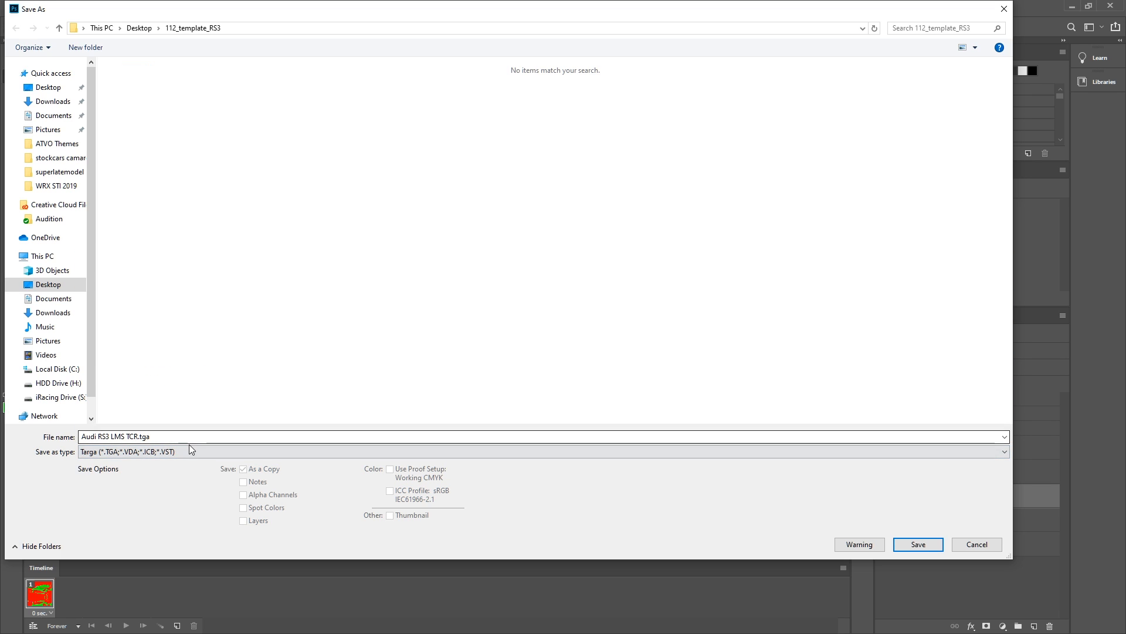
pyautogui.write('My Paint Scheme')
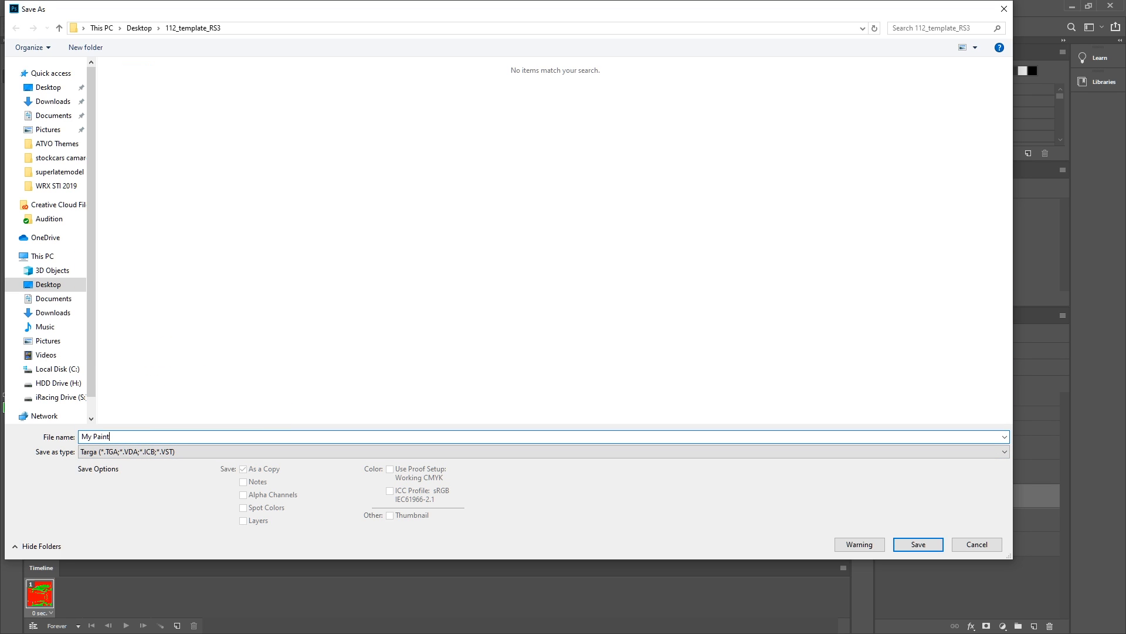
pyautogui.press('BackSpace')
pyautogui.press('BackSpace')
pyautogui.press('BackSpace')
pyautogui.press('BackSpace')
pyautogui.press('Return')
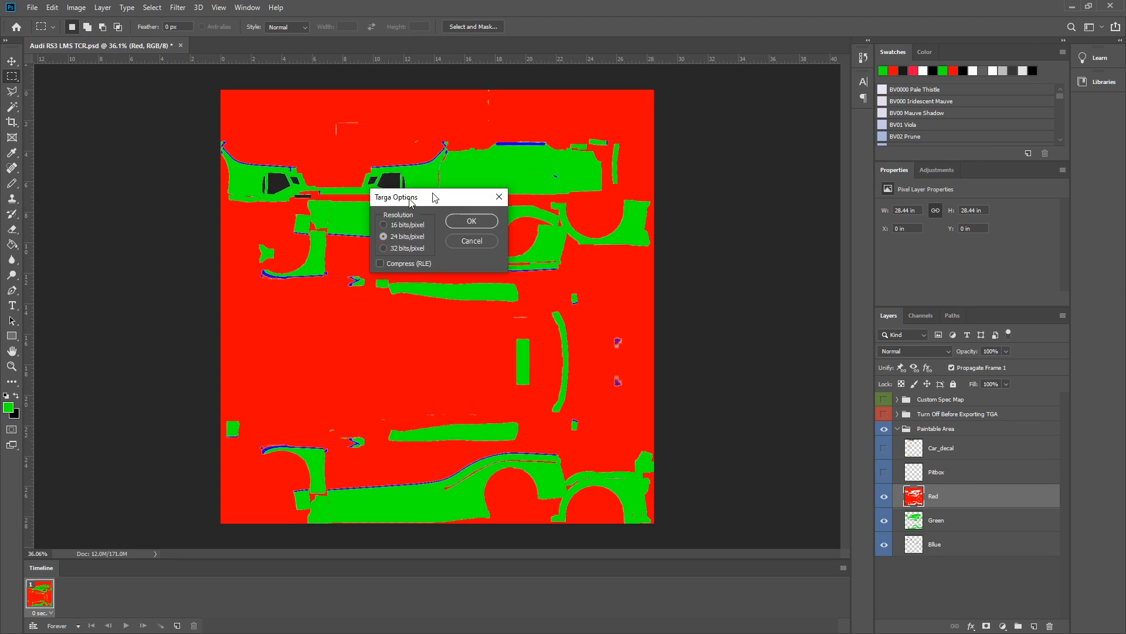
pyautogui.click(439, 253)
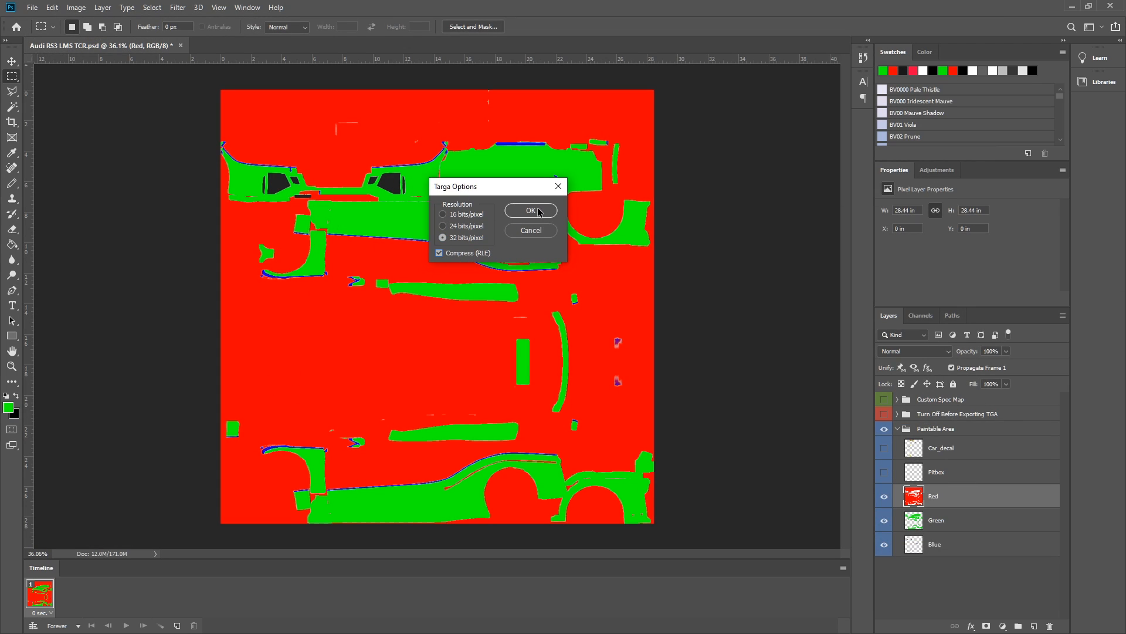
pyautogui.click(538, 208)
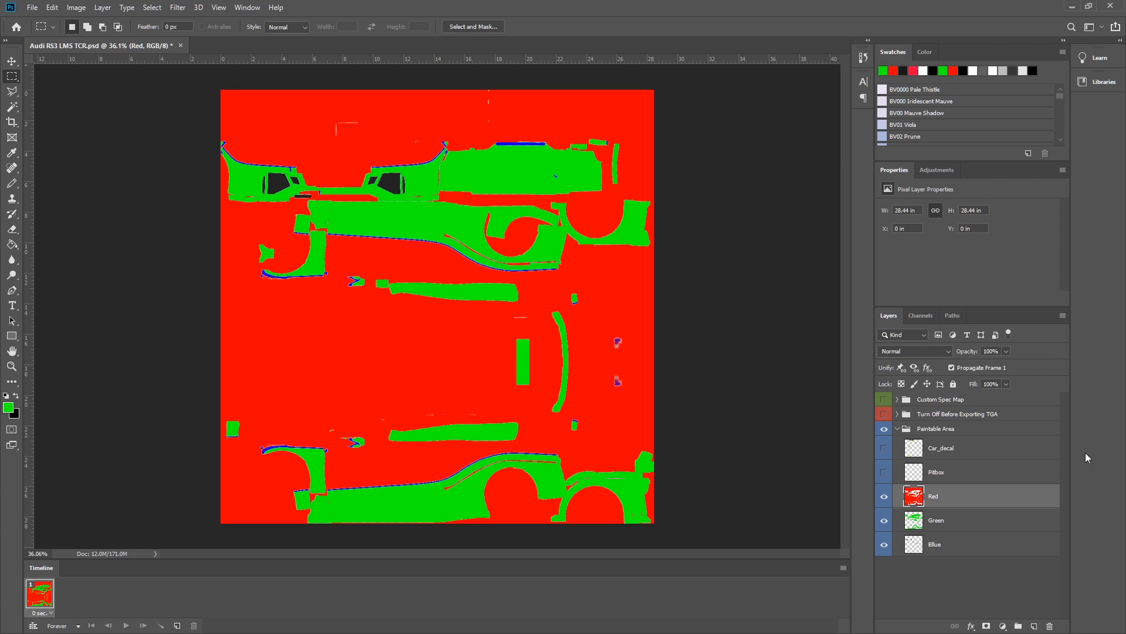
pyautogui.click(938, 576)
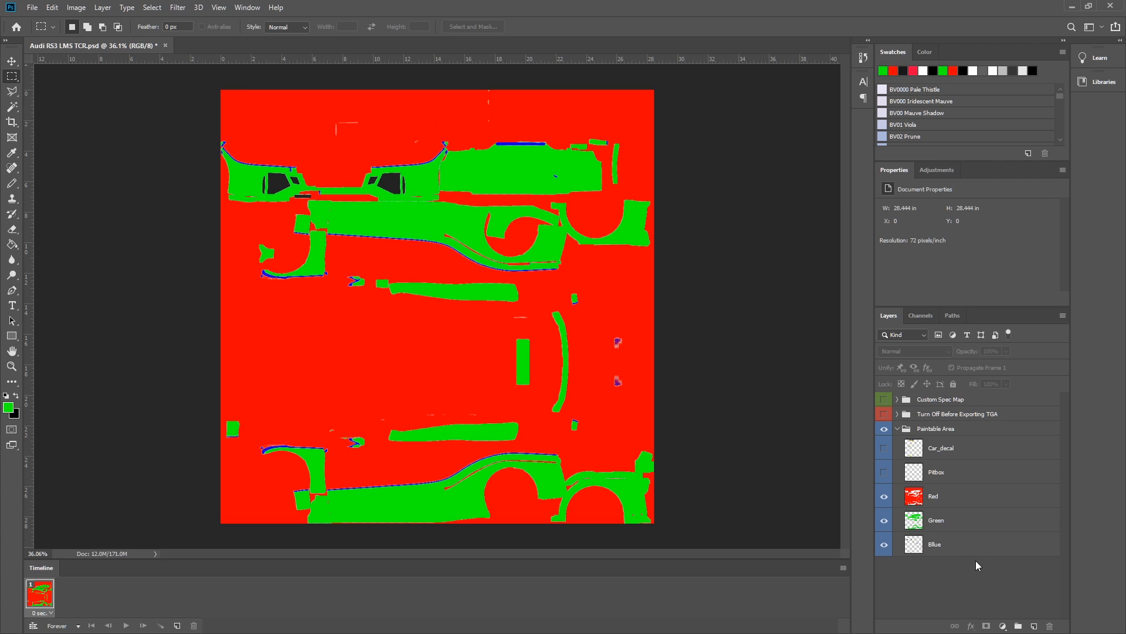
# Step: Place Groups 1–3 inside Paintable Area above Red, then make Car_decal visible
pyautogui.click(1019, 626)
pyautogui.click(1019, 626)
pyautogui.click(1019, 626)
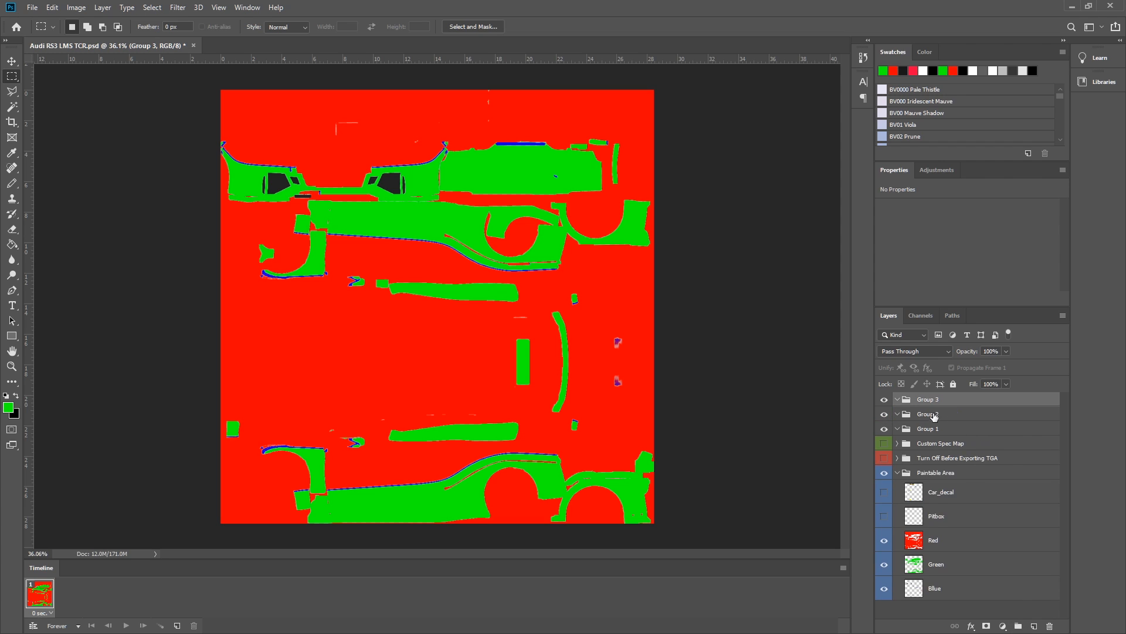
pyautogui.moveTo(934, 433); pyautogui.dragTo(943, 525)
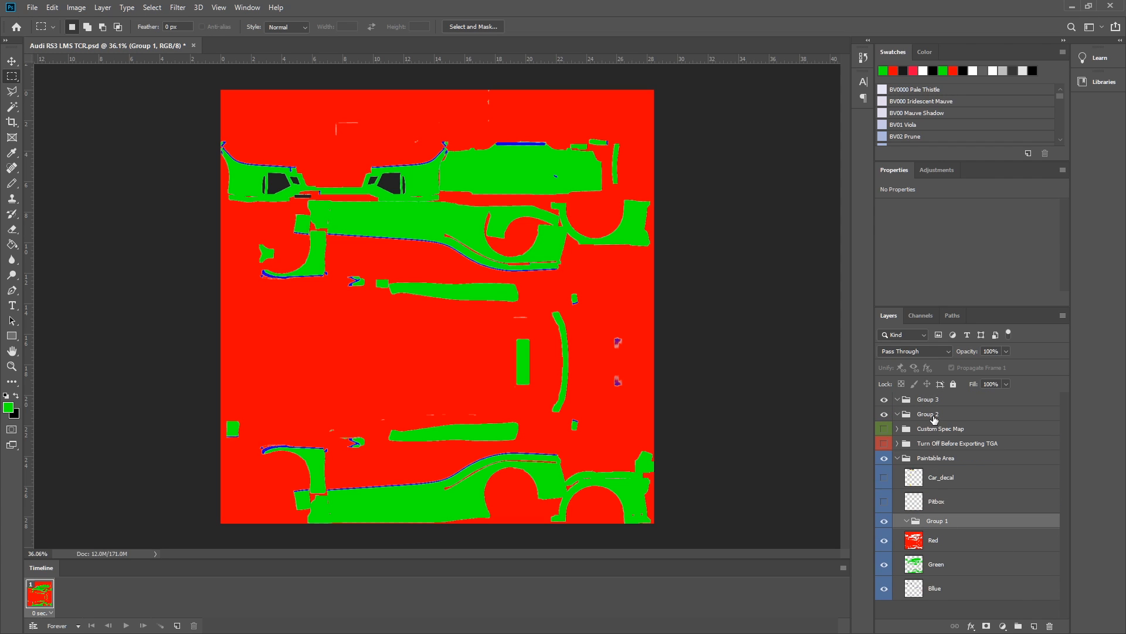
pyautogui.moveTo(934, 419); pyautogui.dragTo(940, 520)
pyautogui.moveTo(928, 400)
pyautogui.mouseDown()
pyautogui.moveTo(942, 488)
pyautogui.moveTo(957, 497)
pyautogui.mouseUp()
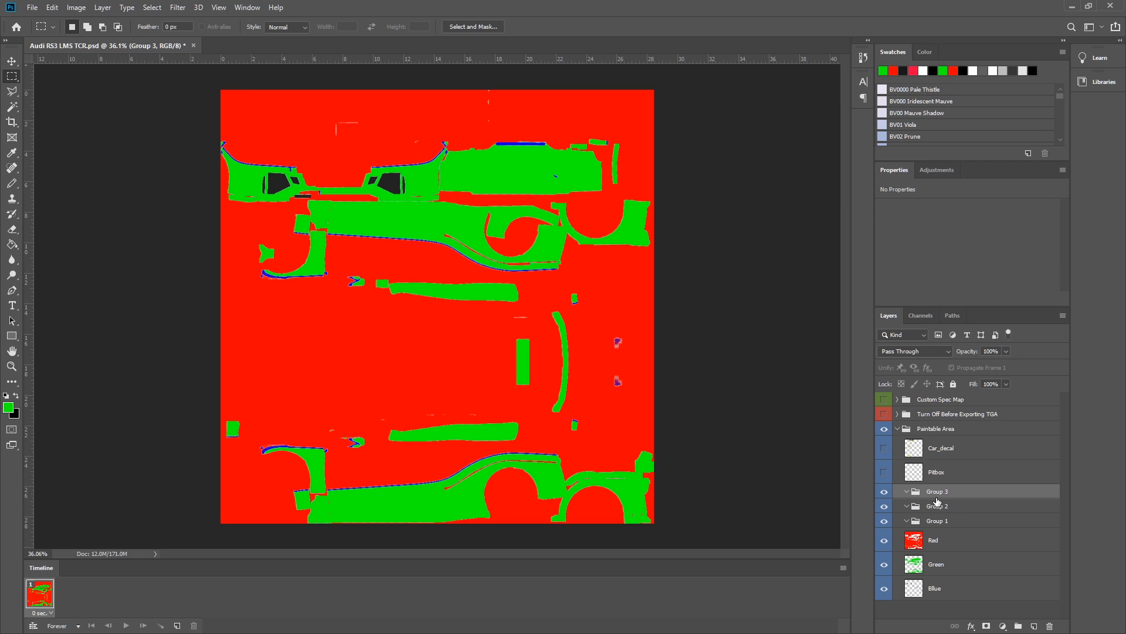
pyautogui.click(885, 448)
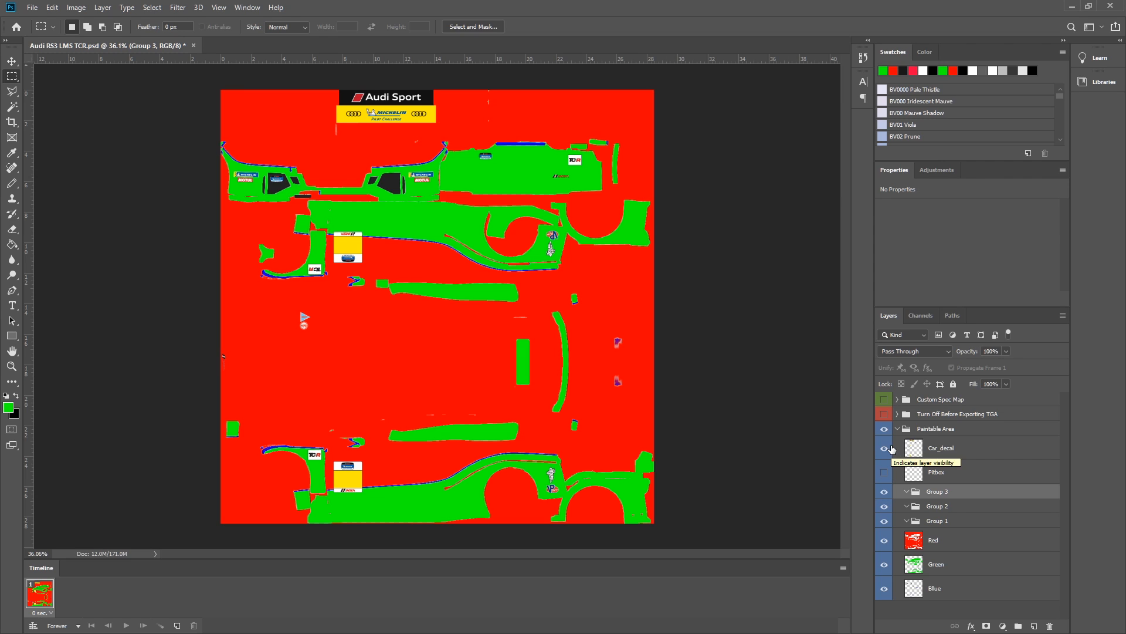
# Step: Rename Group 3 to Sticker, Group 2 to Chrome and Group 1 to Matte
pyautogui.doubleClick(942, 492)
pyautogui.write('Sticker')
pyautogui.press('Return')
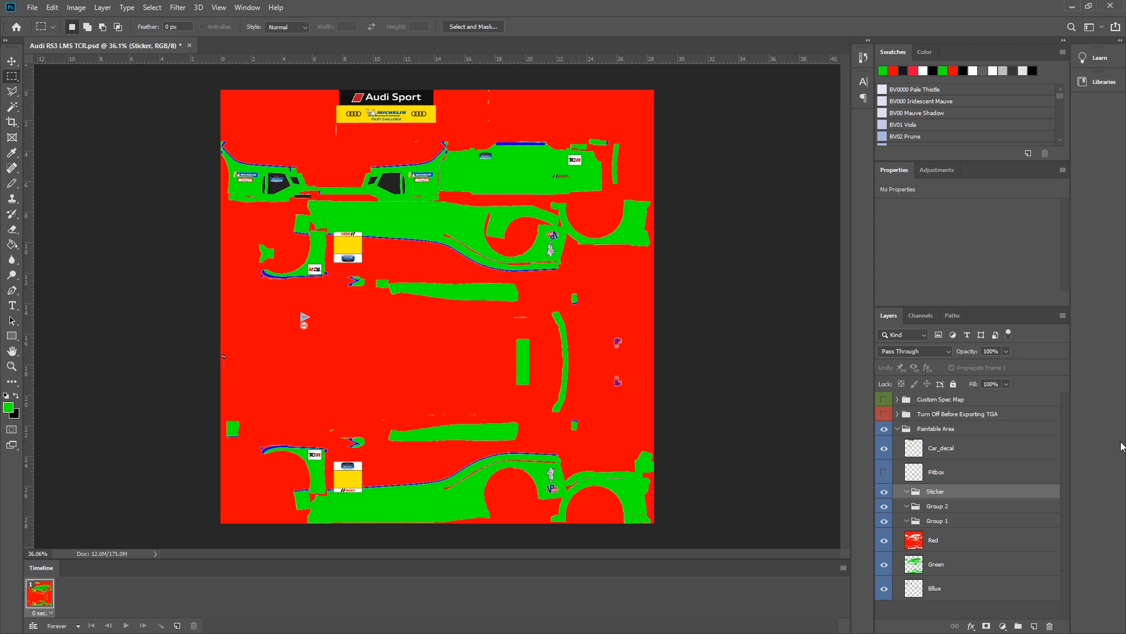
pyautogui.doubleClick(937, 506)
pyautogui.write('Chrome')
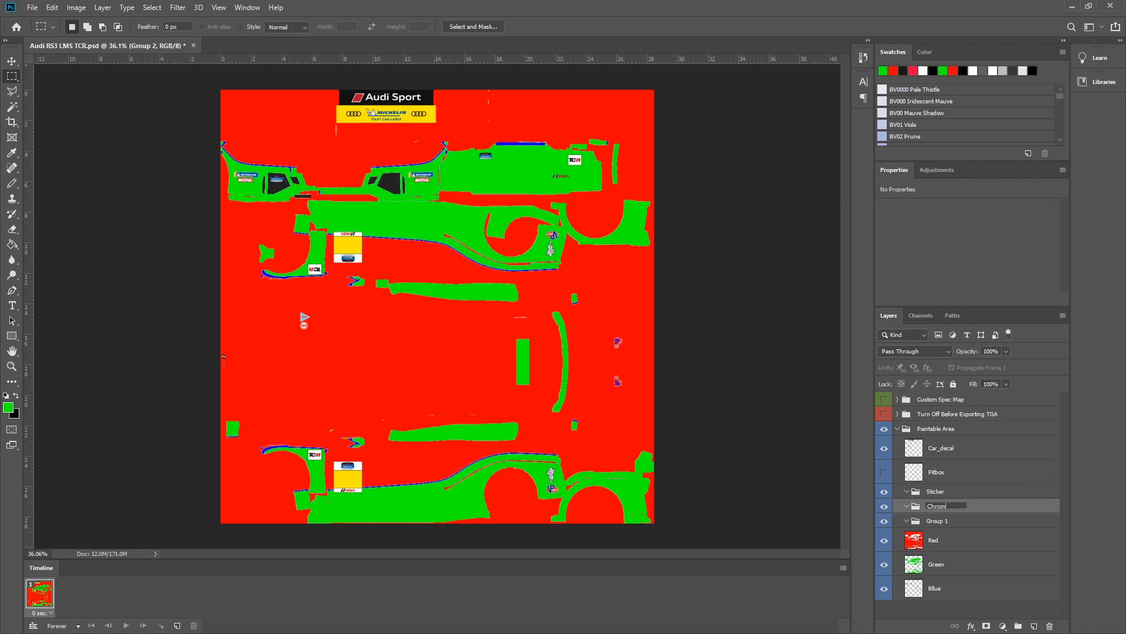
pyautogui.press('Return')
pyautogui.doubleClick(936, 520)
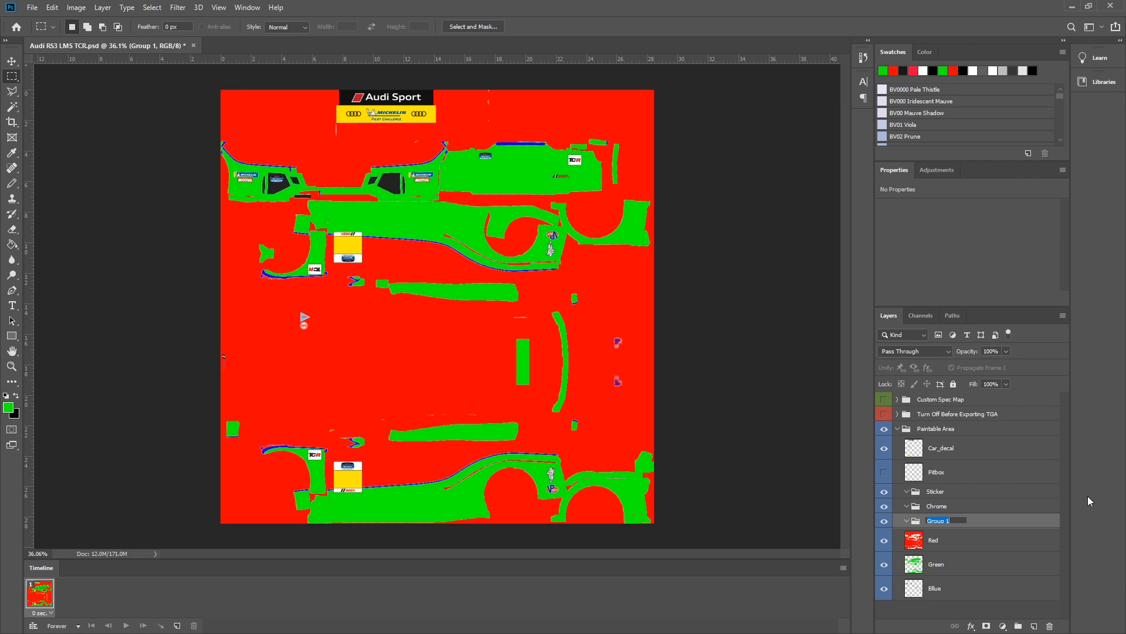
pyautogui.write('Matte')
pyautogui.press('Return')
# Step: Drag Red into Matte, Green and Blue together into Chrome, and Car_decal into Sticker
pyautogui.click(938, 544)
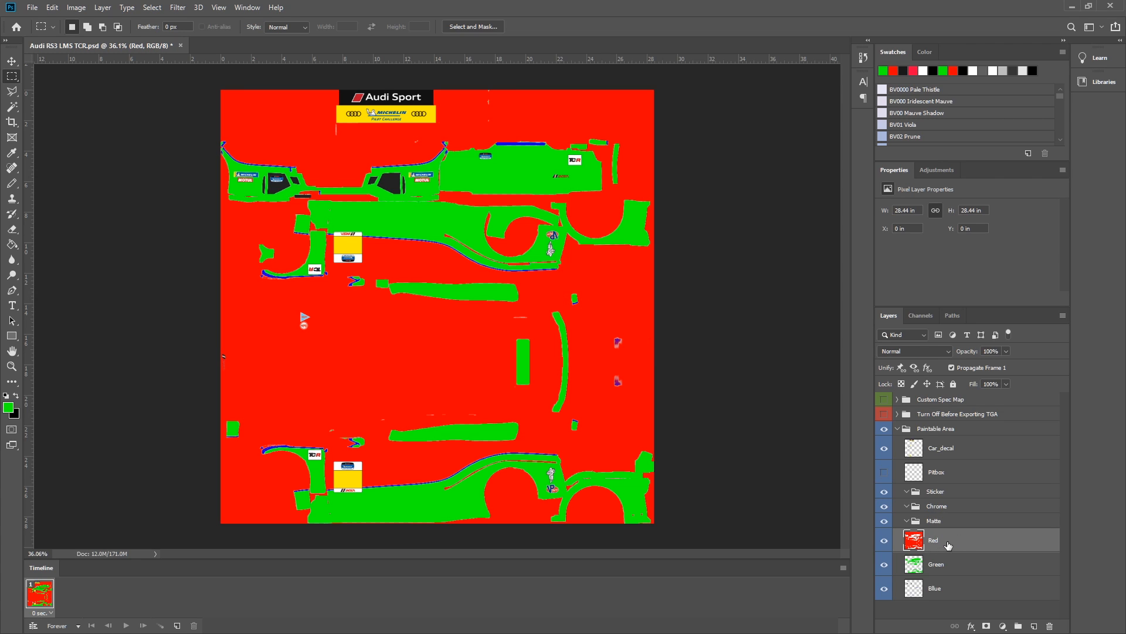
pyautogui.moveTo(949, 544); pyautogui.dragTo(947, 522)
pyautogui.click(951, 566)
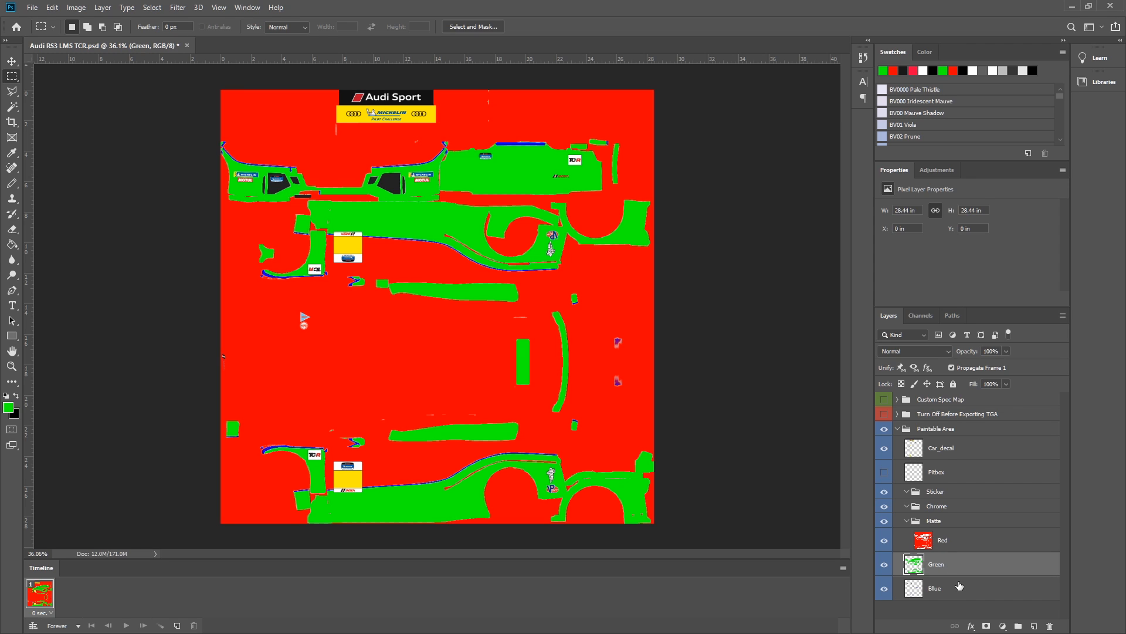
pyautogui.keyDown('shift'); pyautogui.click(960, 586); pyautogui.keyUp('shift')
pyautogui.moveTo(957, 567); pyautogui.dragTo(960, 510)
pyautogui.click(960, 474)
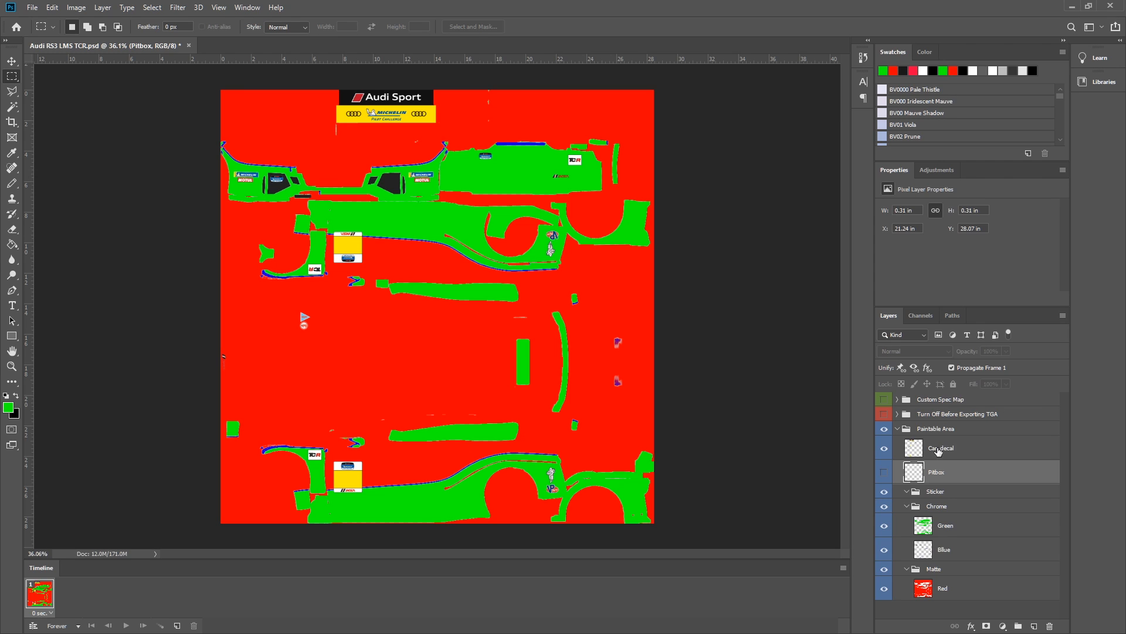
pyautogui.moveTo(973, 450); pyautogui.dragTo(960, 497)
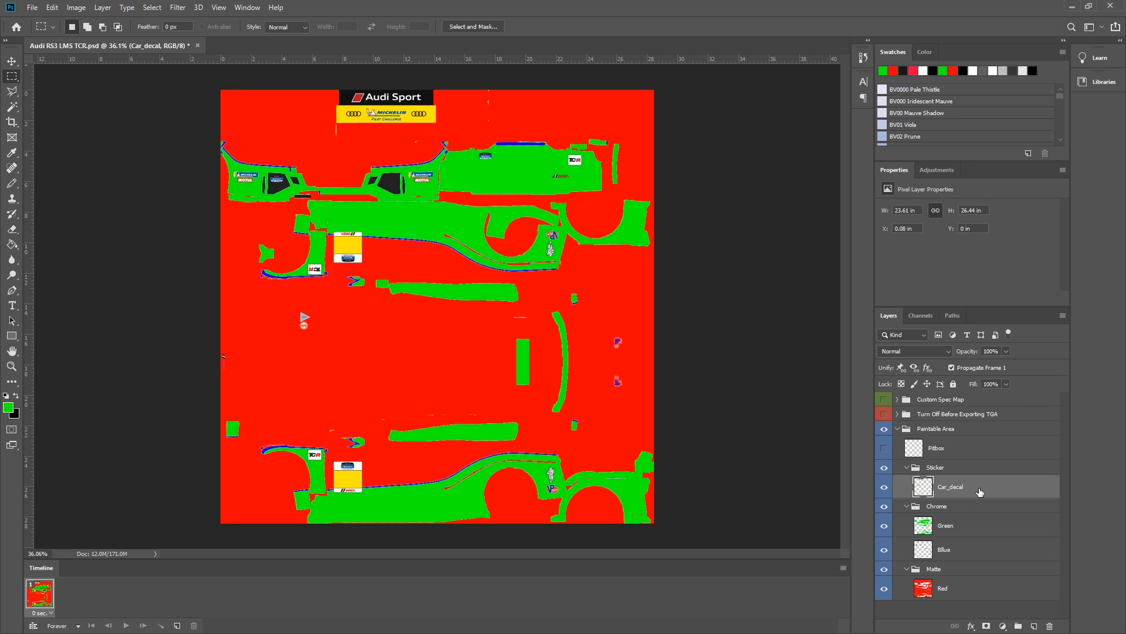
# Step: Inspect the Turn Off Before Exporting TGA overlays, toggling the Mask and Car Mandatory layers
pyautogui.click(897, 414)
pyautogui.click(880, 415)
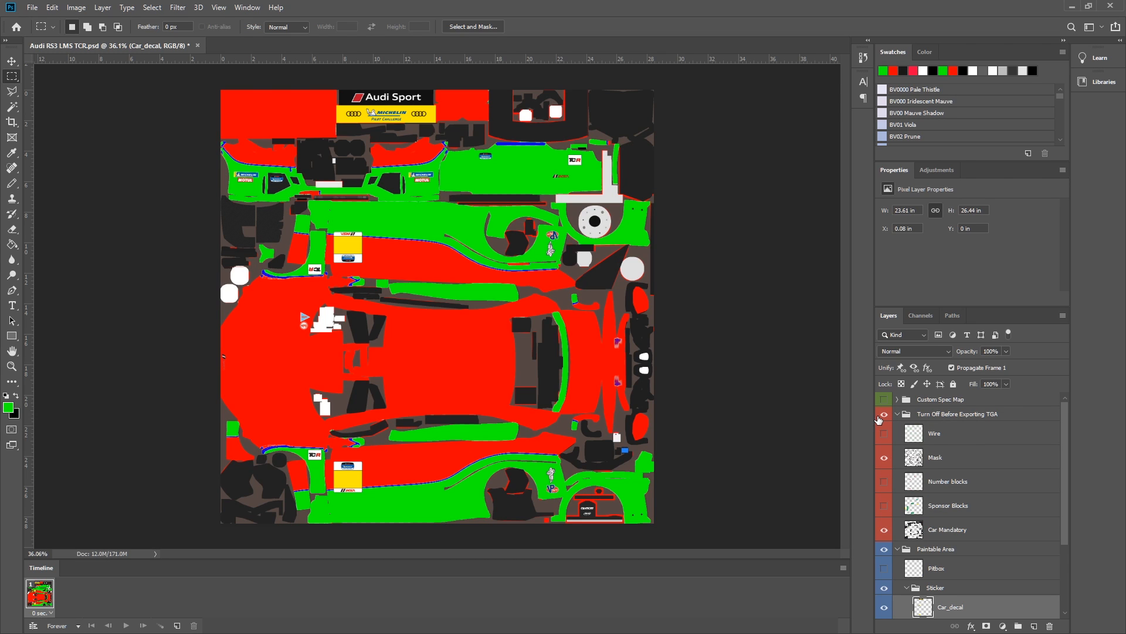
pyautogui.click(884, 457)
pyautogui.click(885, 530)
pyautogui.click(887, 529)
pyautogui.click(888, 529)
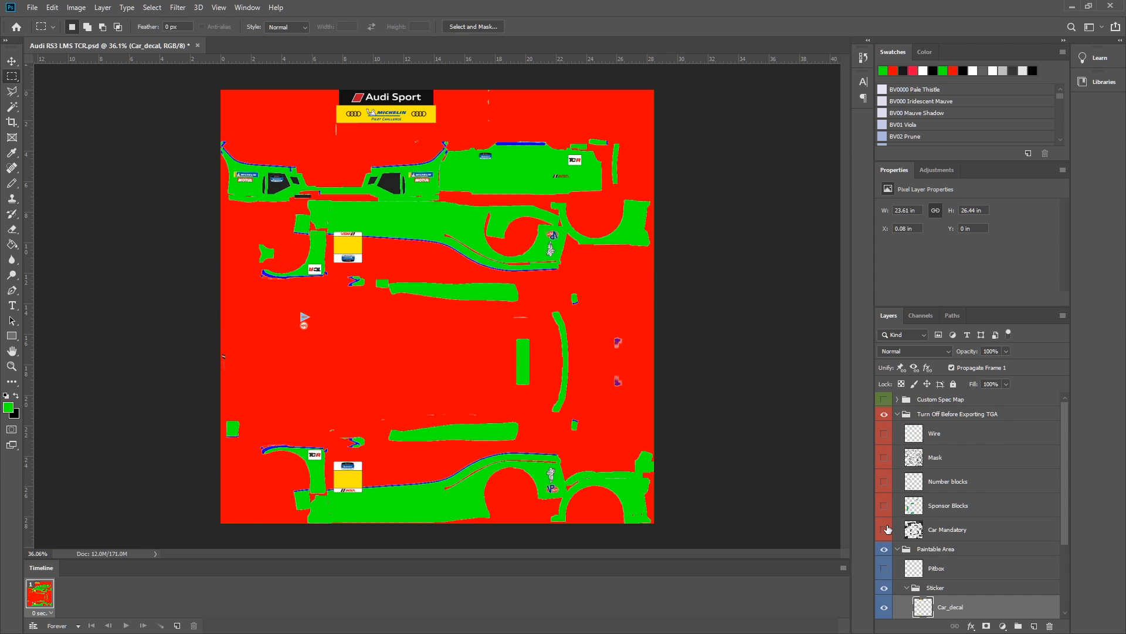
pyautogui.click(888, 529)
pyautogui.click(888, 529)
pyautogui.click(887, 530)
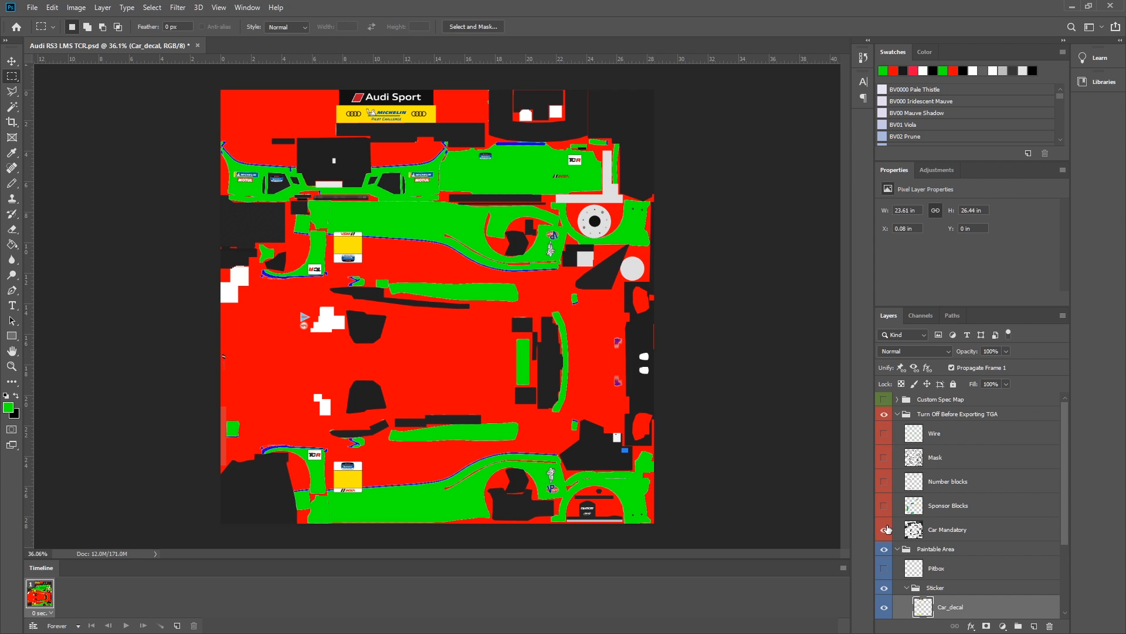
pyautogui.click(887, 529)
pyautogui.click(888, 529)
pyautogui.click(888, 529)
pyautogui.click(888, 529)
pyautogui.click(888, 529)
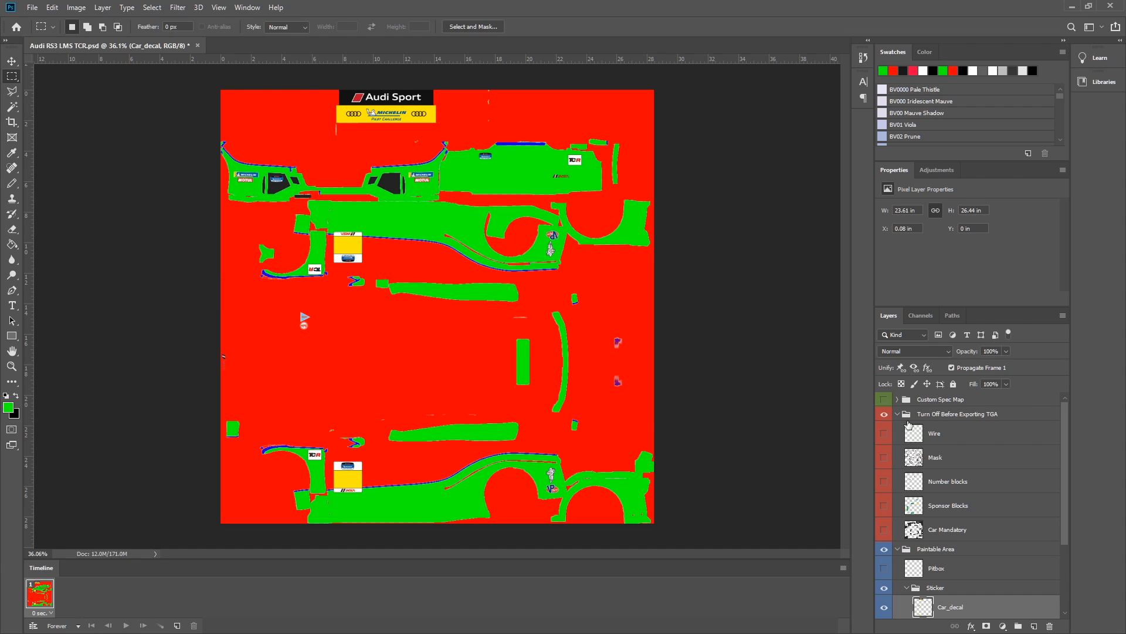
pyautogui.click(897, 415)
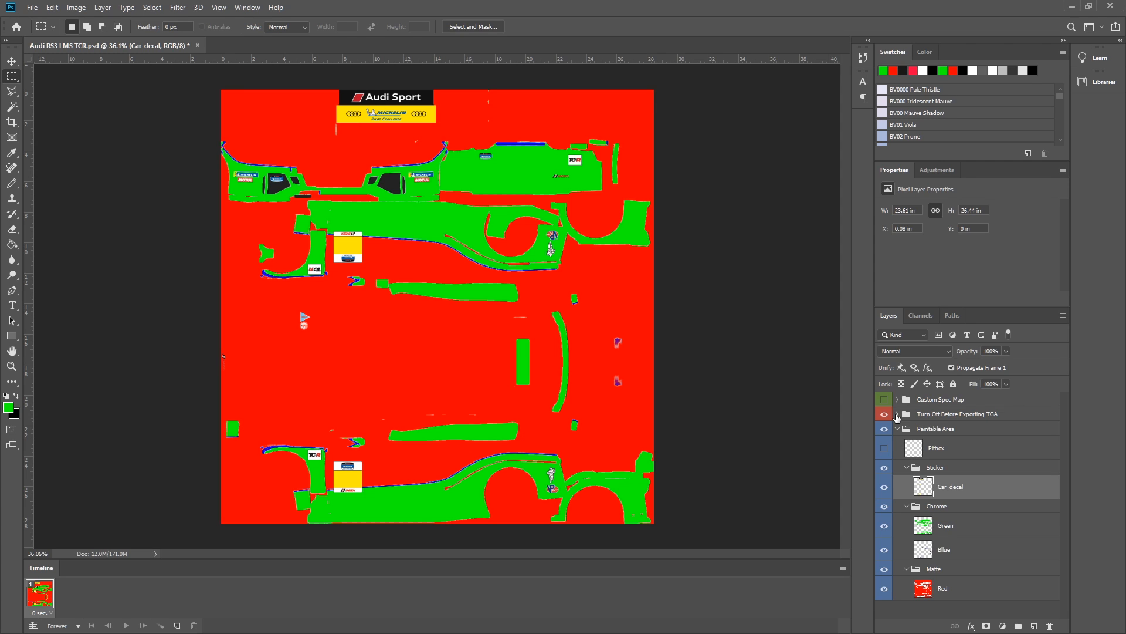
# Step: Preview the Custom Spec Map, then delete the Turn Off Before Exporting TGA group and contents
pyautogui.click(885, 400)
pyautogui.click(885, 400)
pyautogui.click(1002, 414)
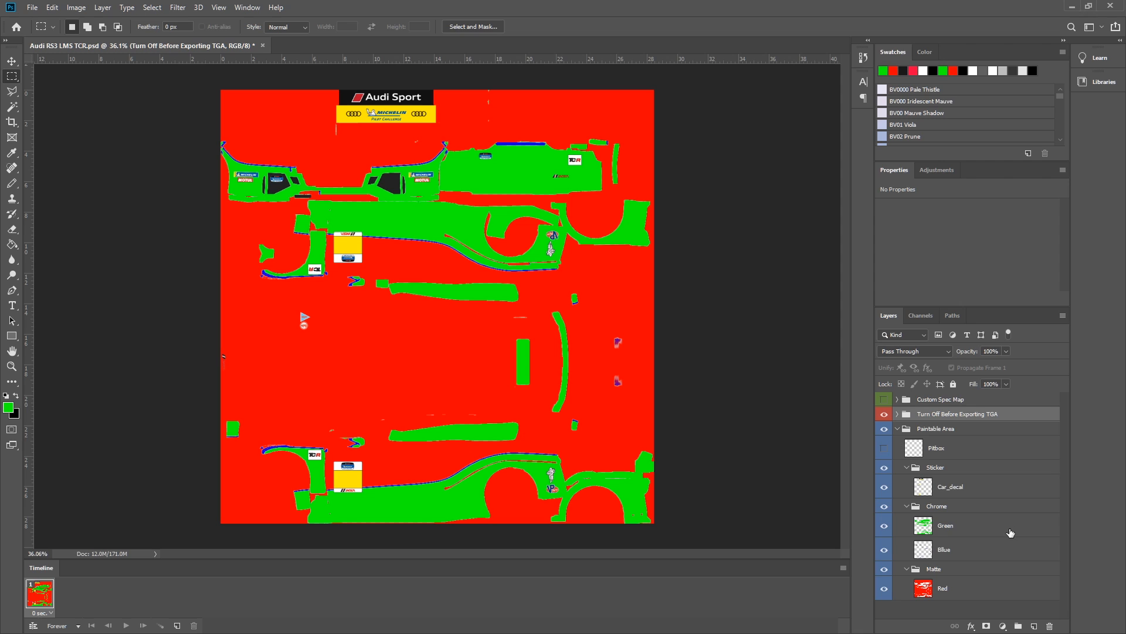
pyautogui.click(1051, 625)
pyautogui.click(525, 237)
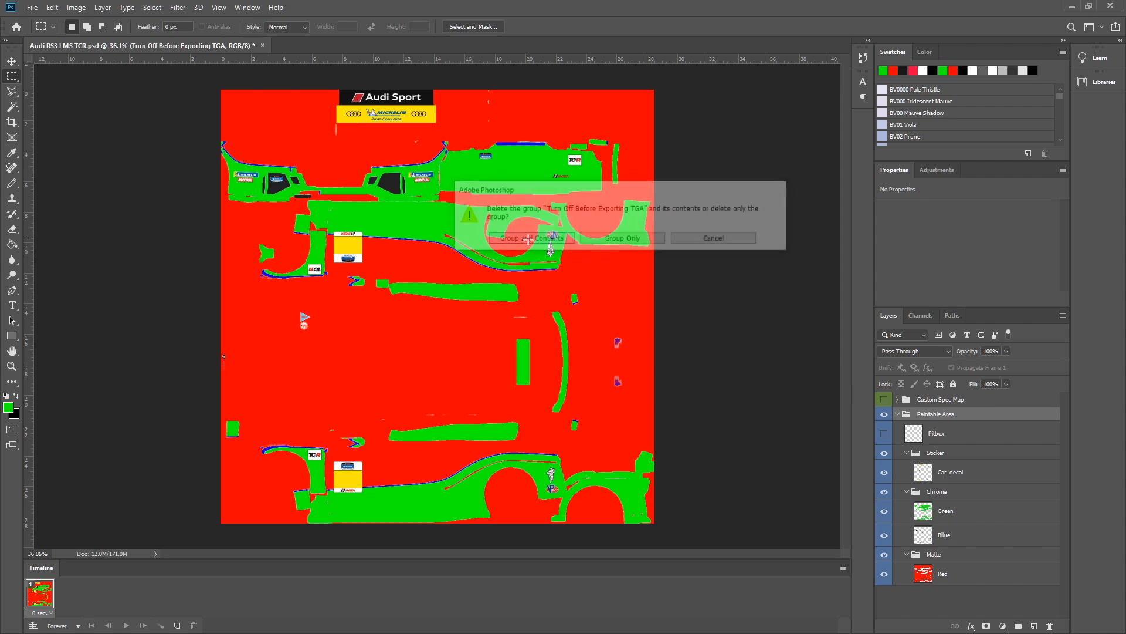
# Step: Make Pitbox visible and move it into the Chrome group above Green
pyautogui.click(885, 433)
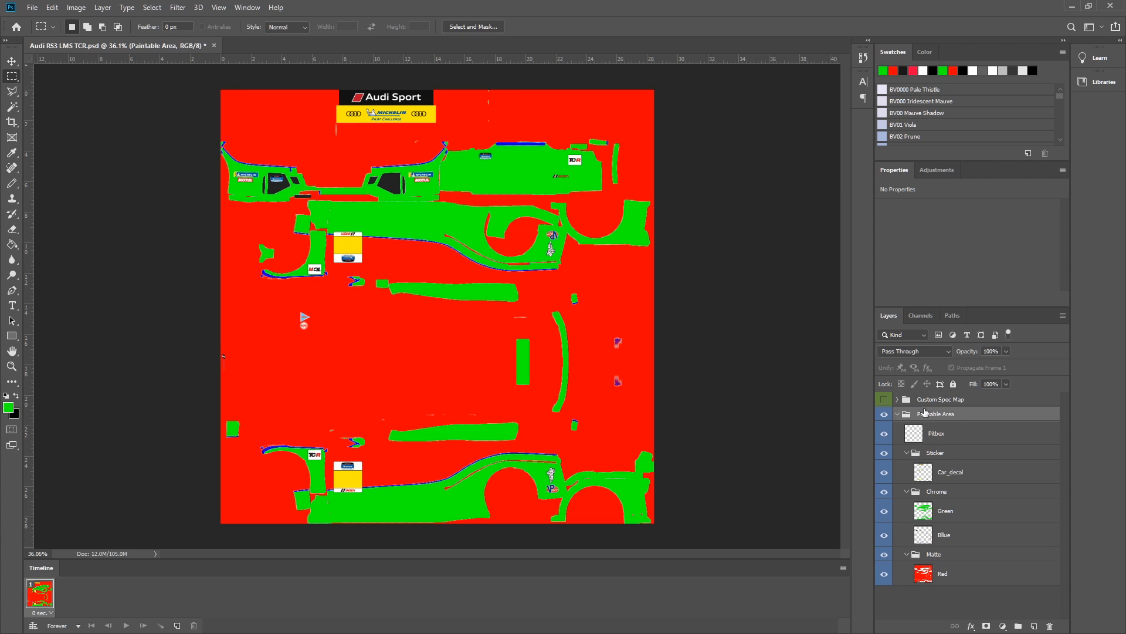
pyautogui.click(954, 437)
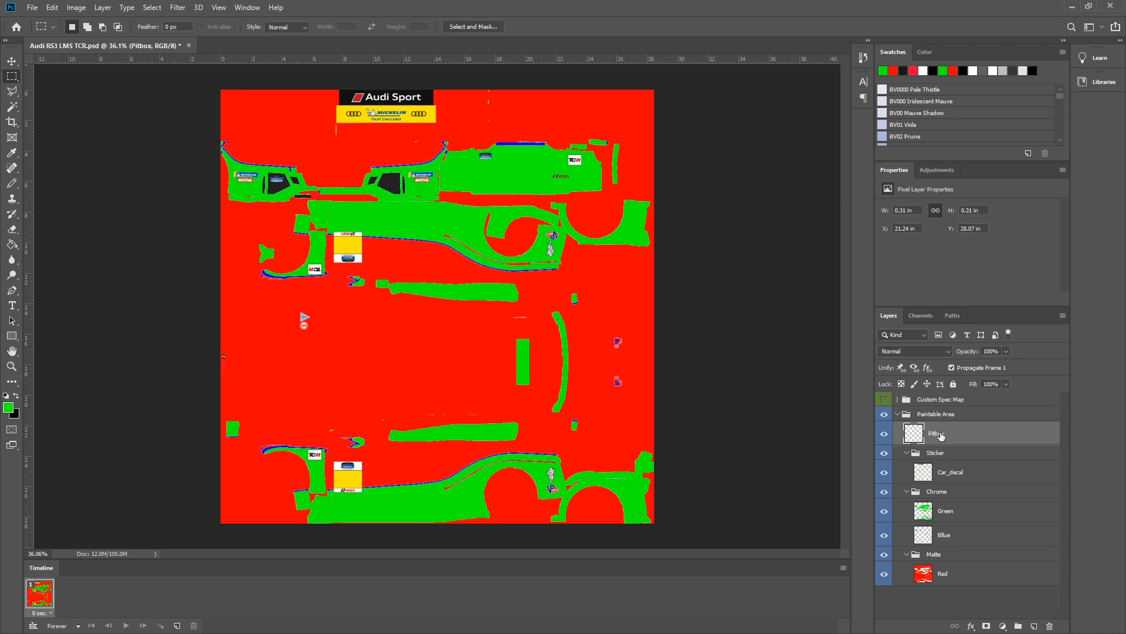
pyautogui.moveTo(940, 435); pyautogui.dragTo(975, 500)
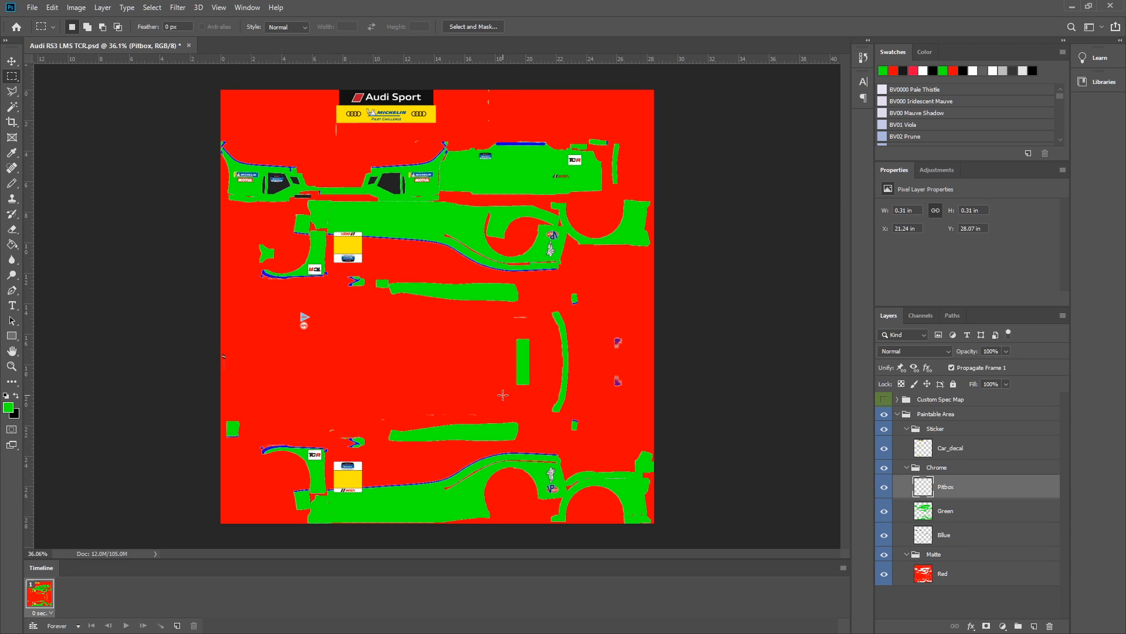
# Step: Collapse the Sticker, Chrome, Matte and Paintable Area groups
pyautogui.click(907, 432)
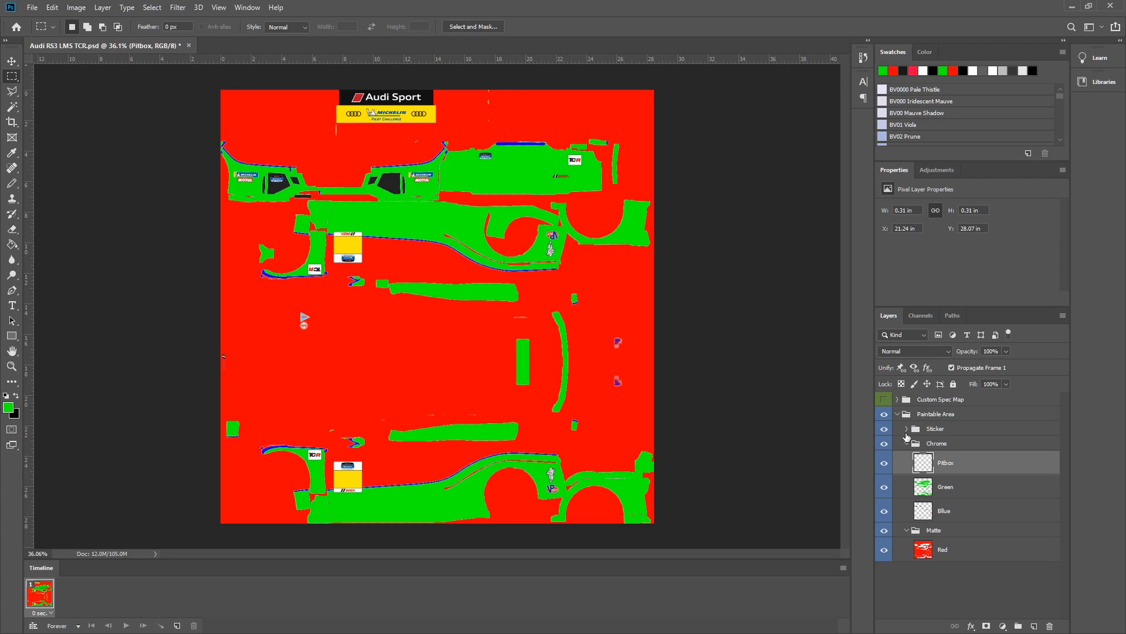
pyautogui.click(907, 443)
pyautogui.click(908, 459)
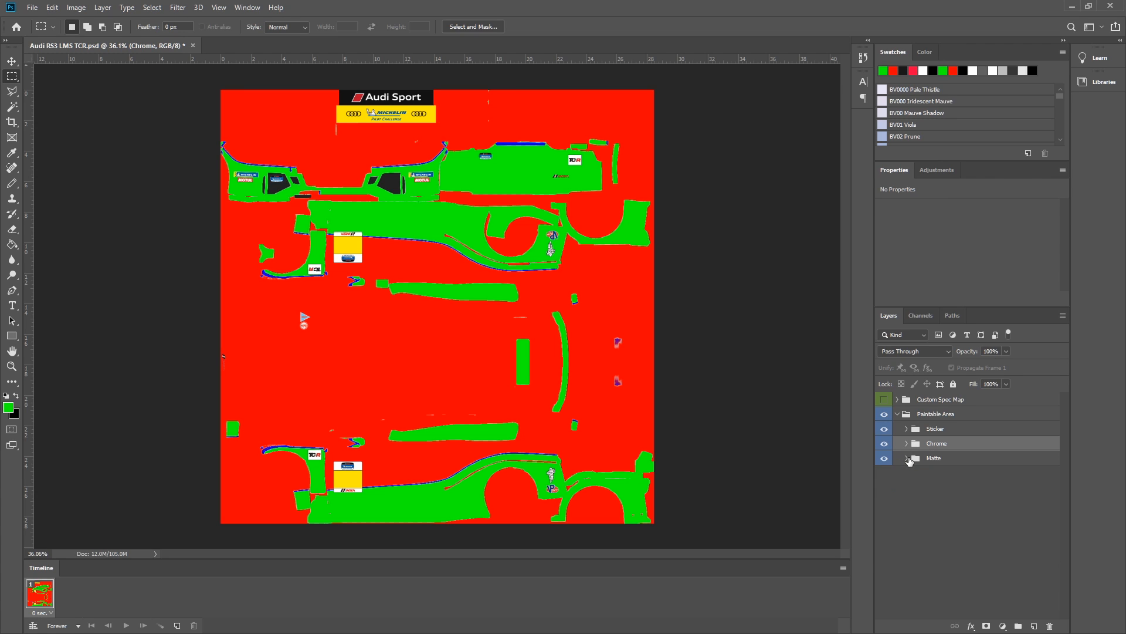
pyautogui.click(908, 458)
pyautogui.click(970, 467)
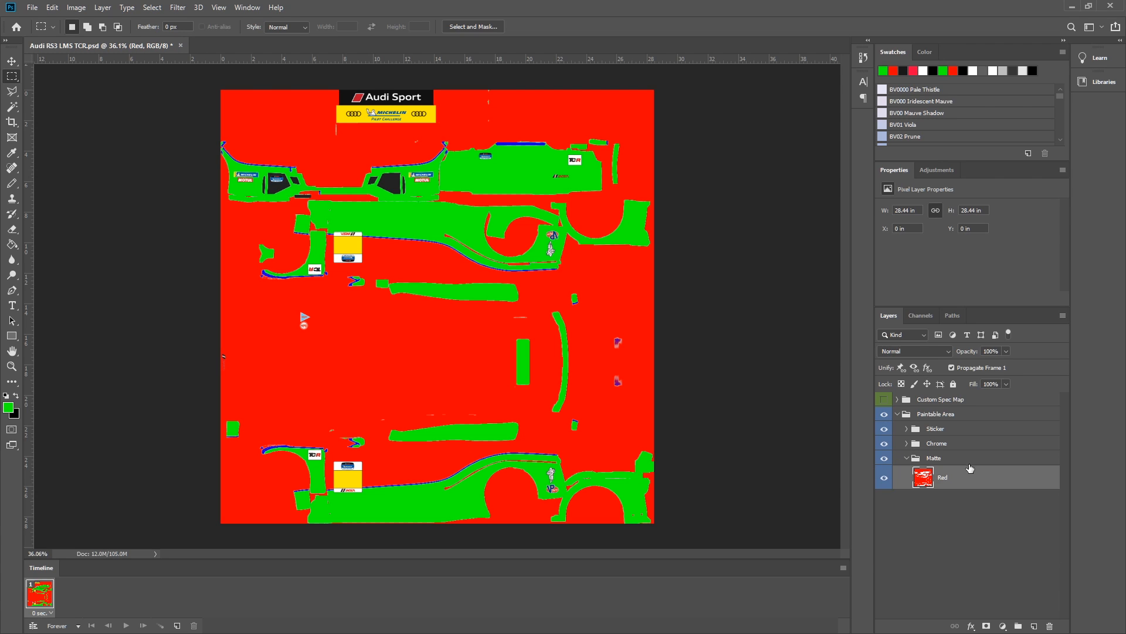
pyautogui.click(907, 458)
pyautogui.click(907, 443)
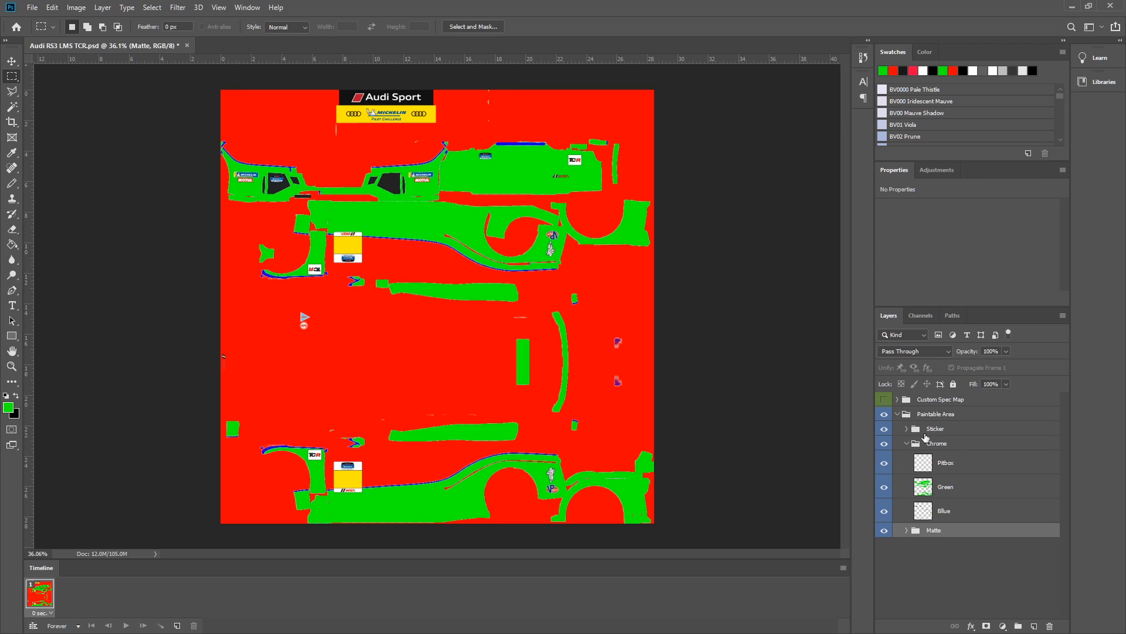
pyautogui.click(907, 443)
pyautogui.click(911, 429)
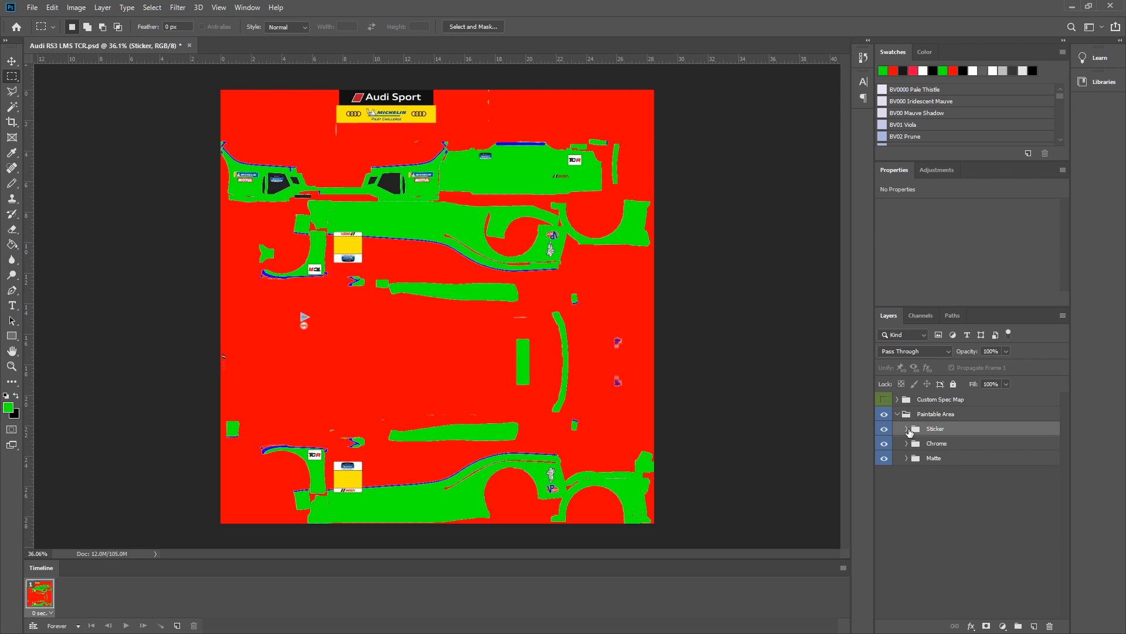
pyautogui.click(907, 429)
pyautogui.click(908, 429)
pyautogui.click(906, 444)
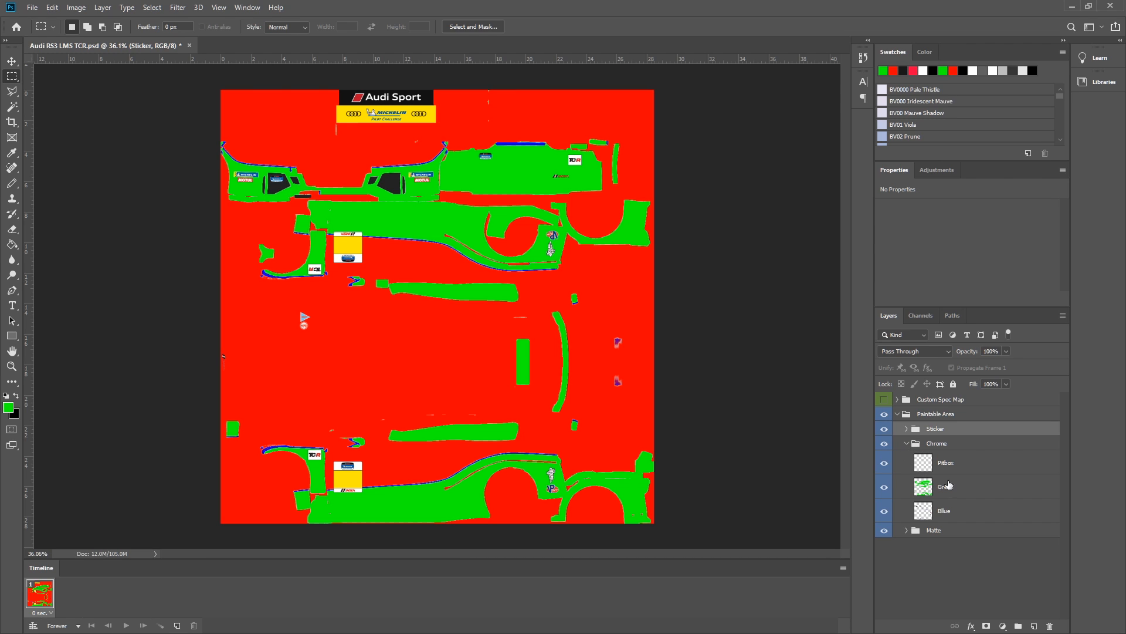
pyautogui.click(906, 444)
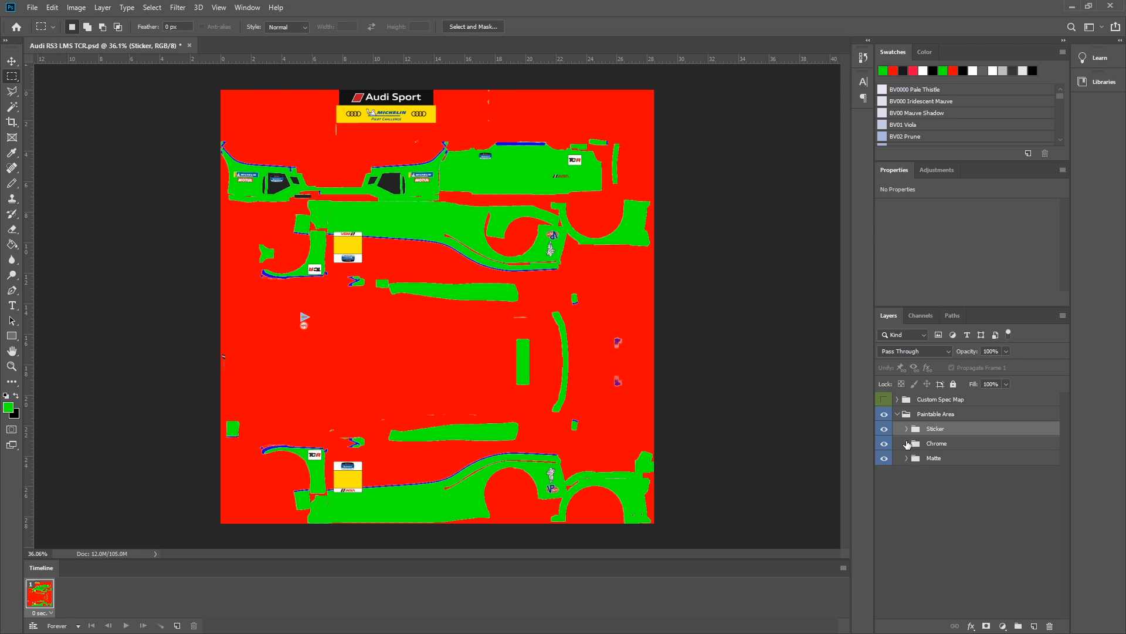
pyautogui.click(898, 413)
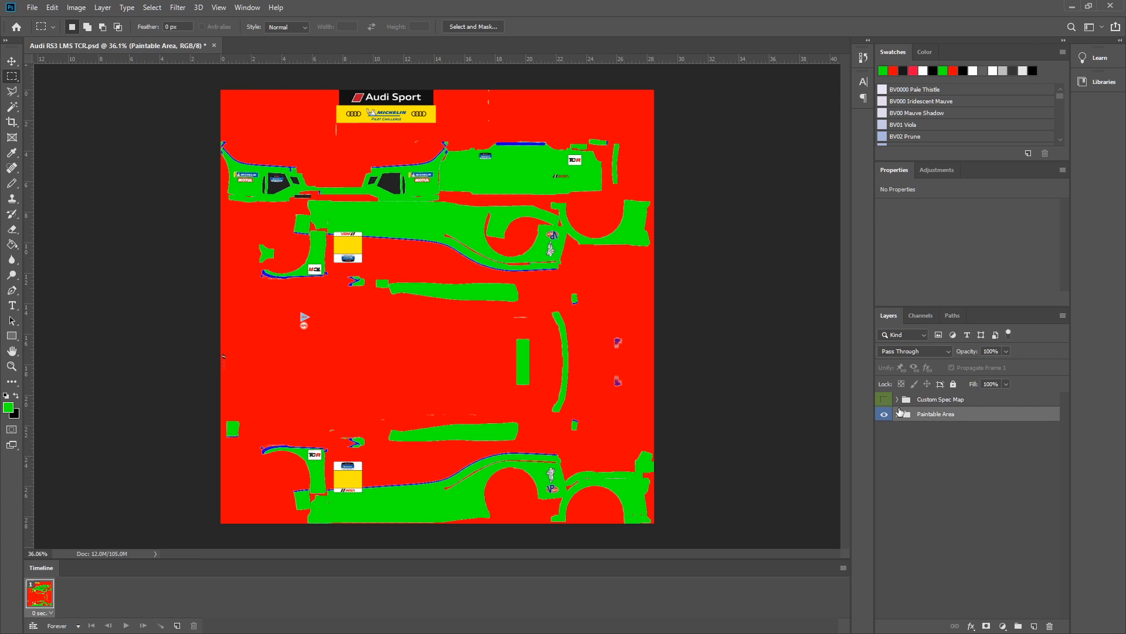
pyautogui.click(898, 414)
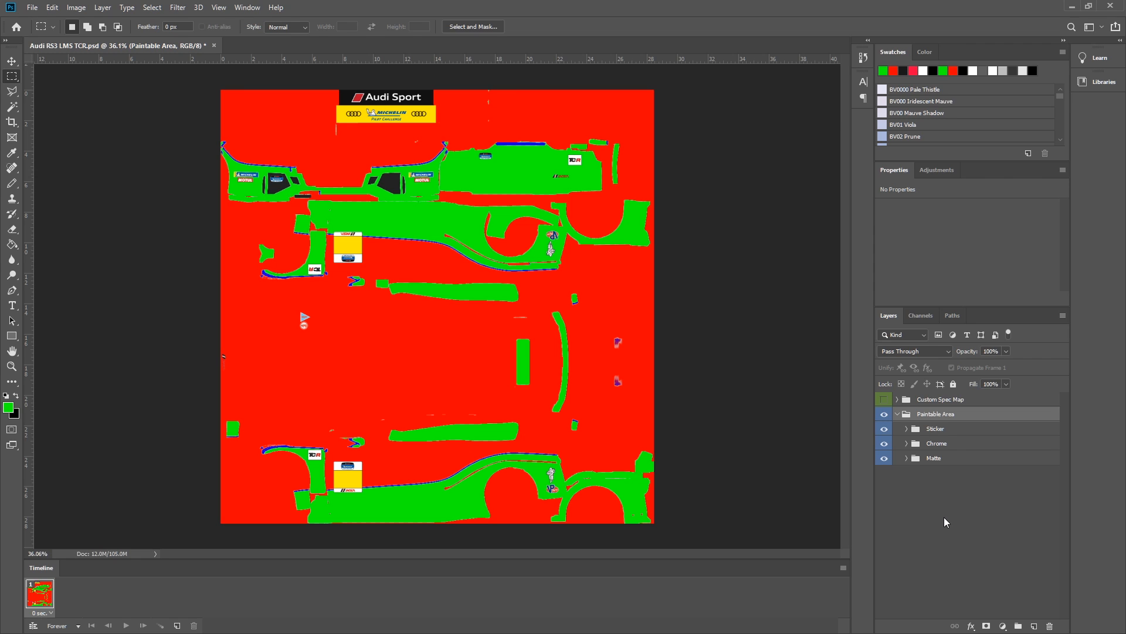
pyautogui.click(896, 398)
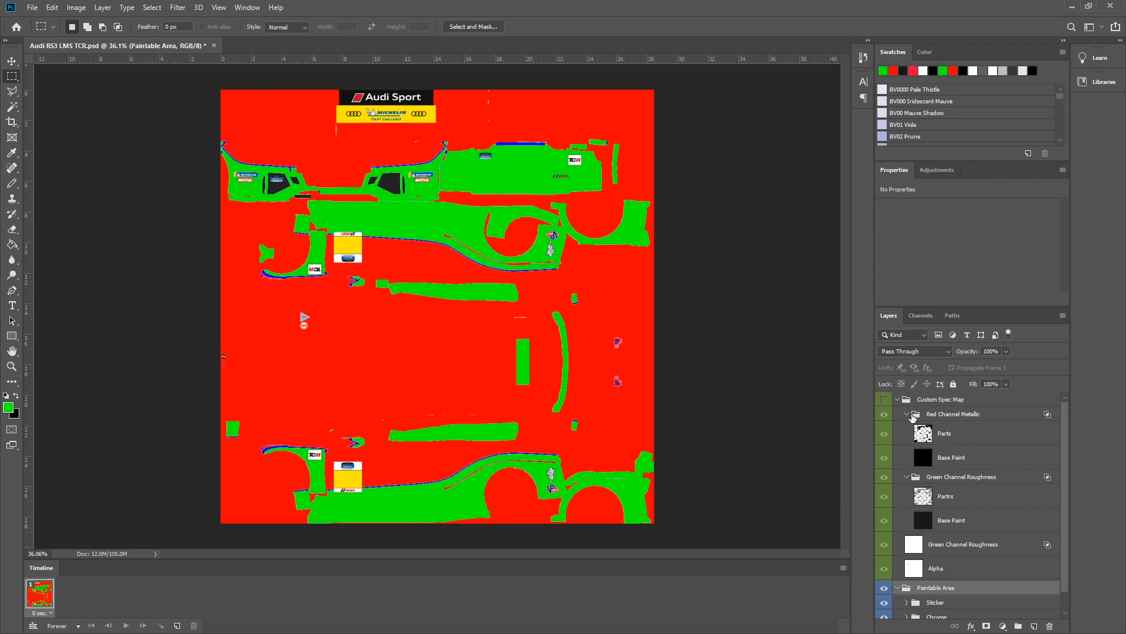
pyautogui.click(907, 414)
pyautogui.click(913, 429)
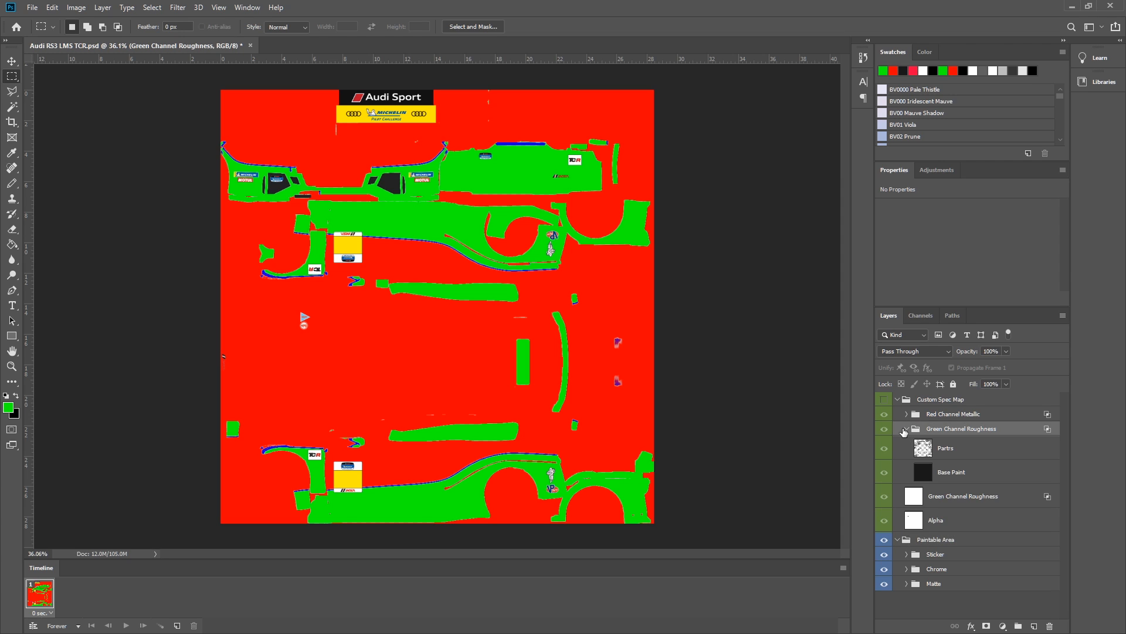
pyautogui.click(907, 429)
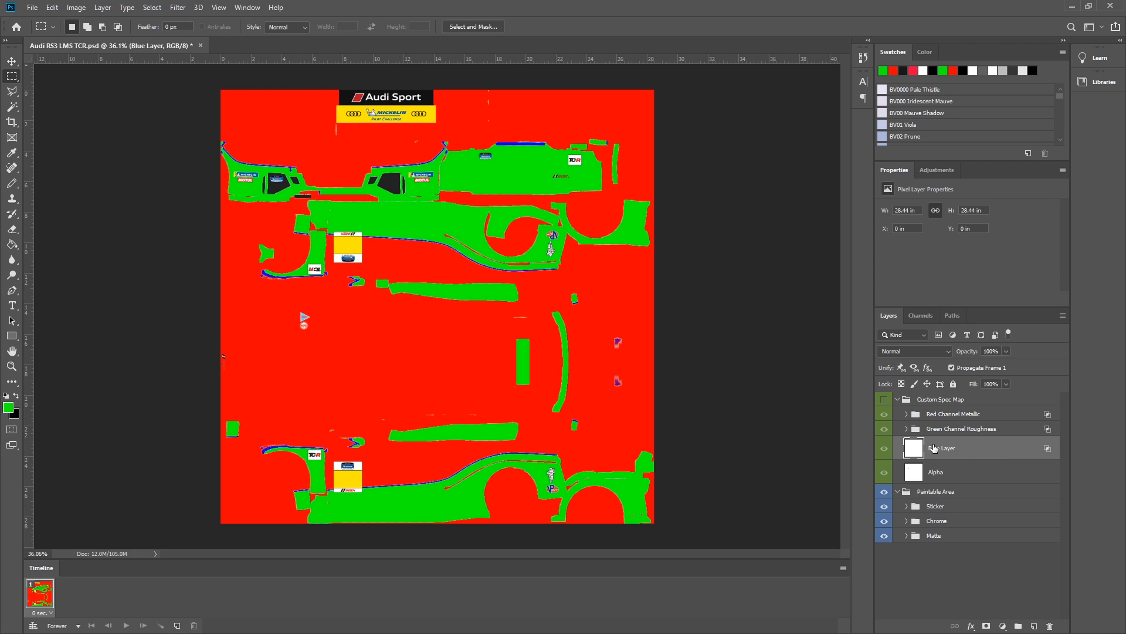
pyautogui.doubleClick(1036, 452)
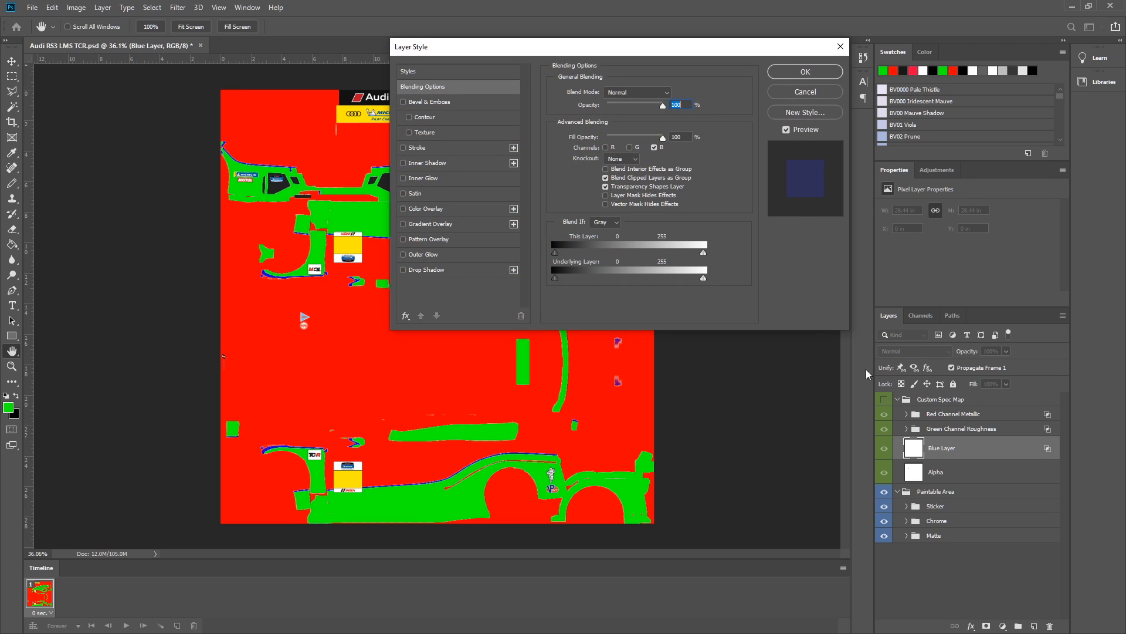
pyautogui.click(653, 148)
pyautogui.click(805, 93)
pyautogui.press('m')
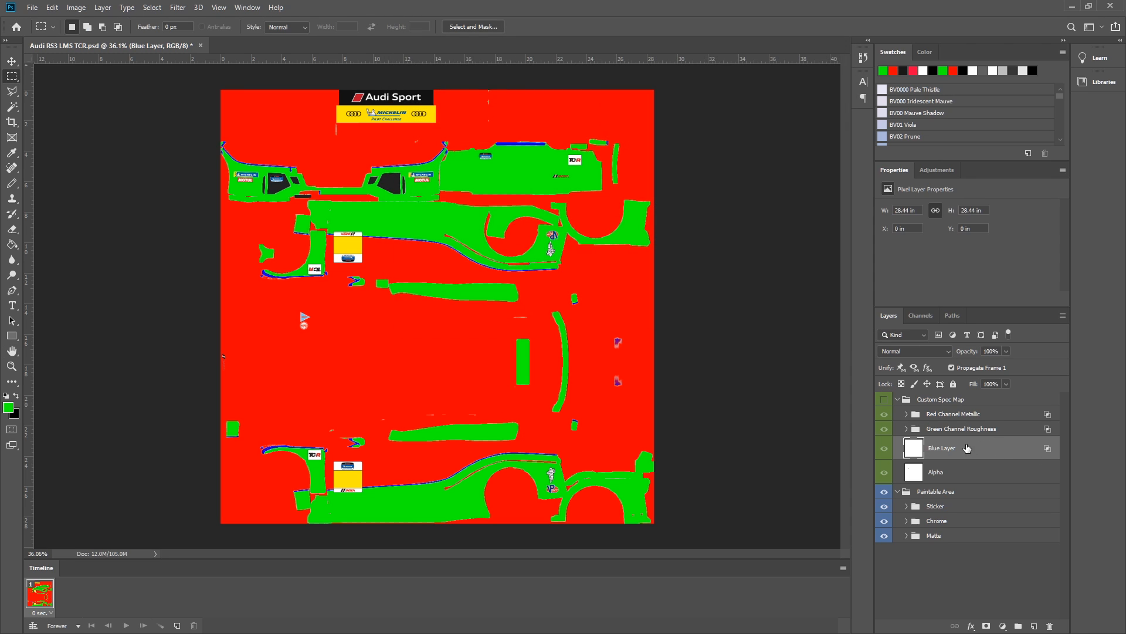
pyautogui.click(884, 400)
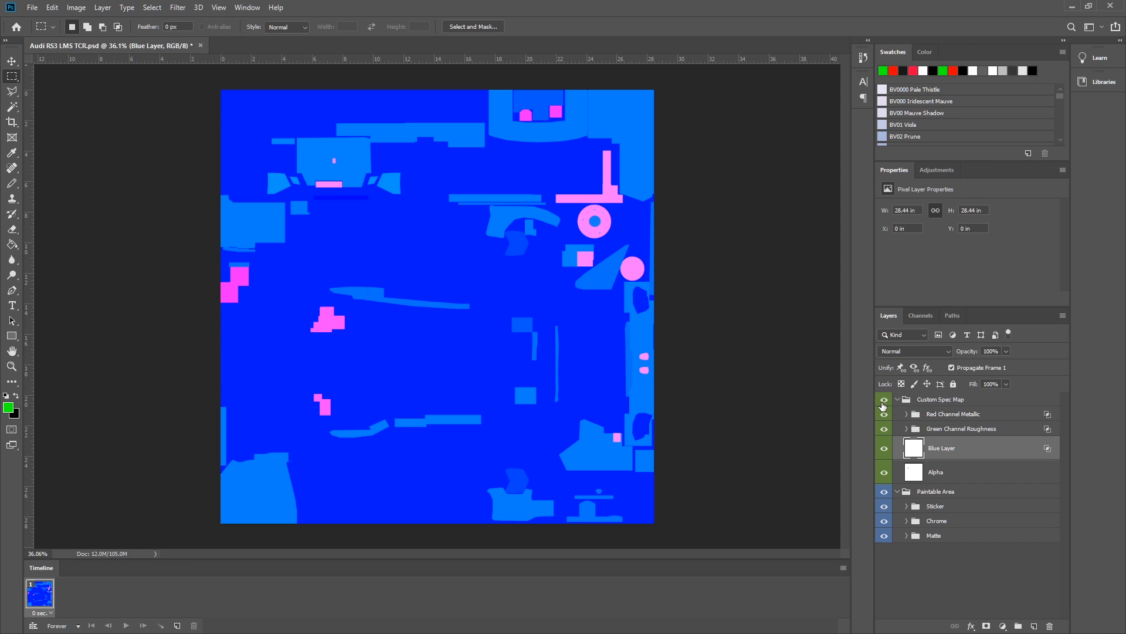
pyautogui.click(884, 402)
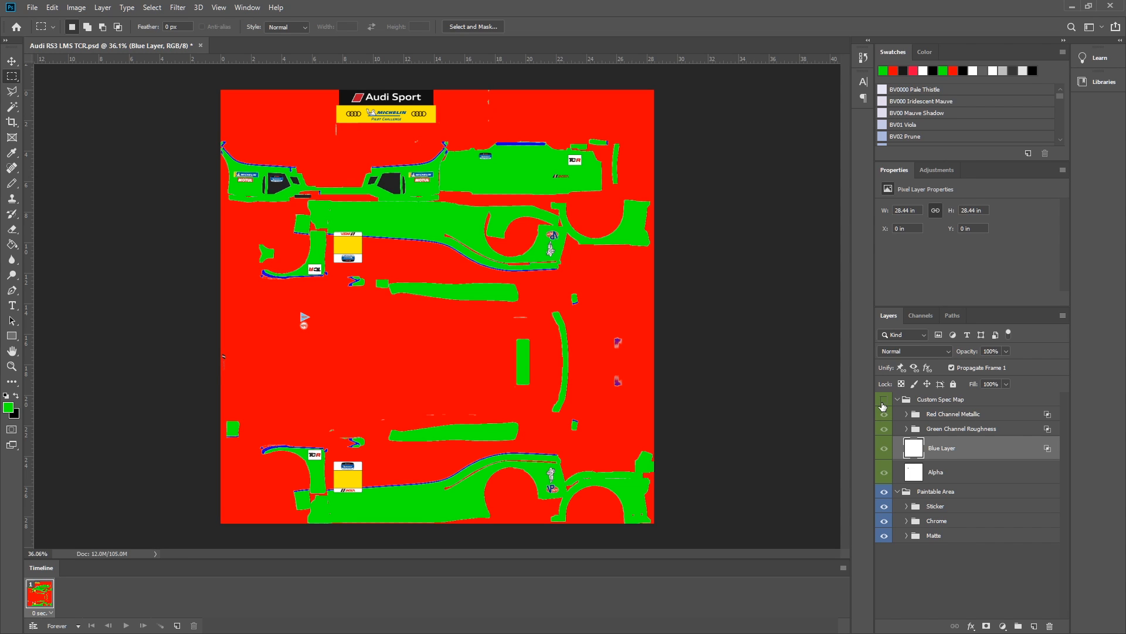
# Step: Create a new layer group above Paintable Area named 'Moving to Spec'
pyautogui.click(941, 508)
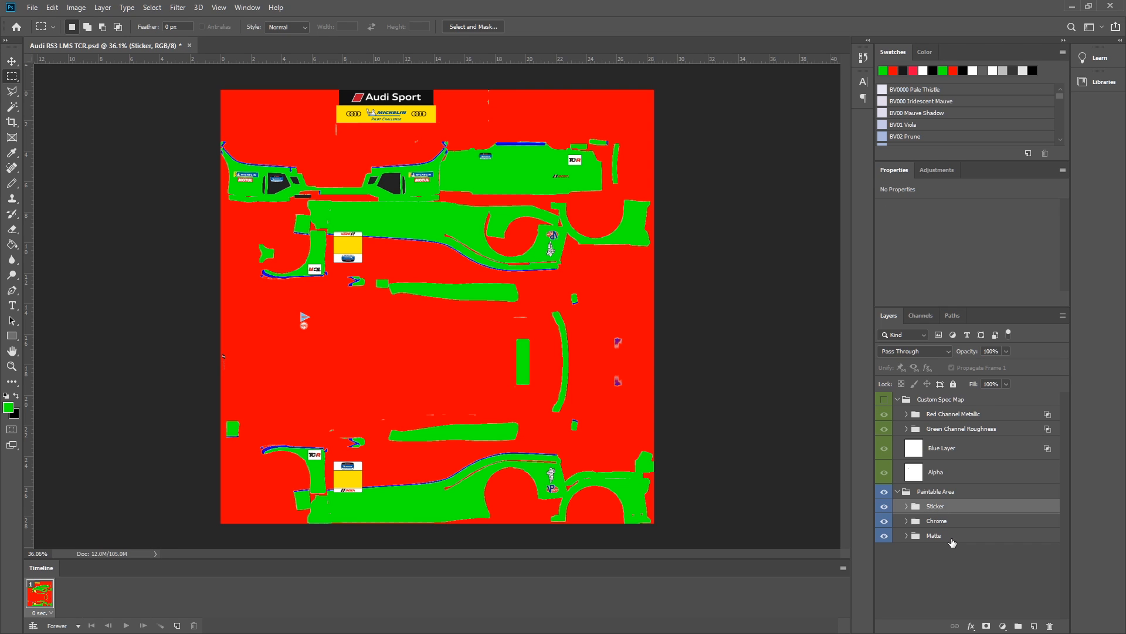
pyautogui.keyDown('shift'); pyautogui.click(952, 539); pyautogui.keyUp('shift')
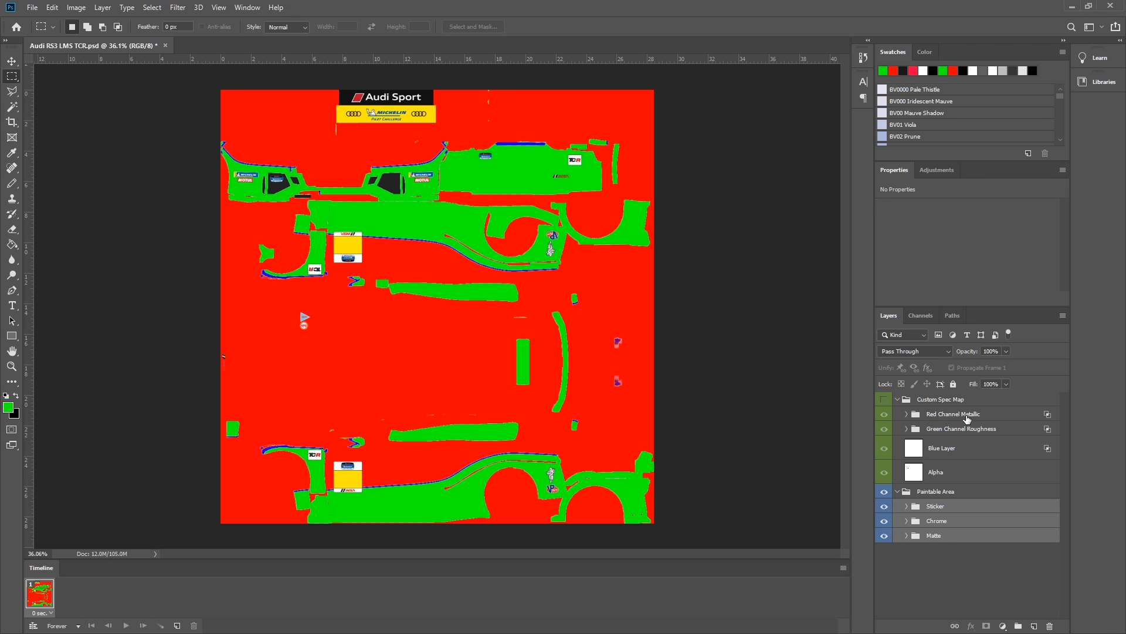
pyautogui.click(947, 560)
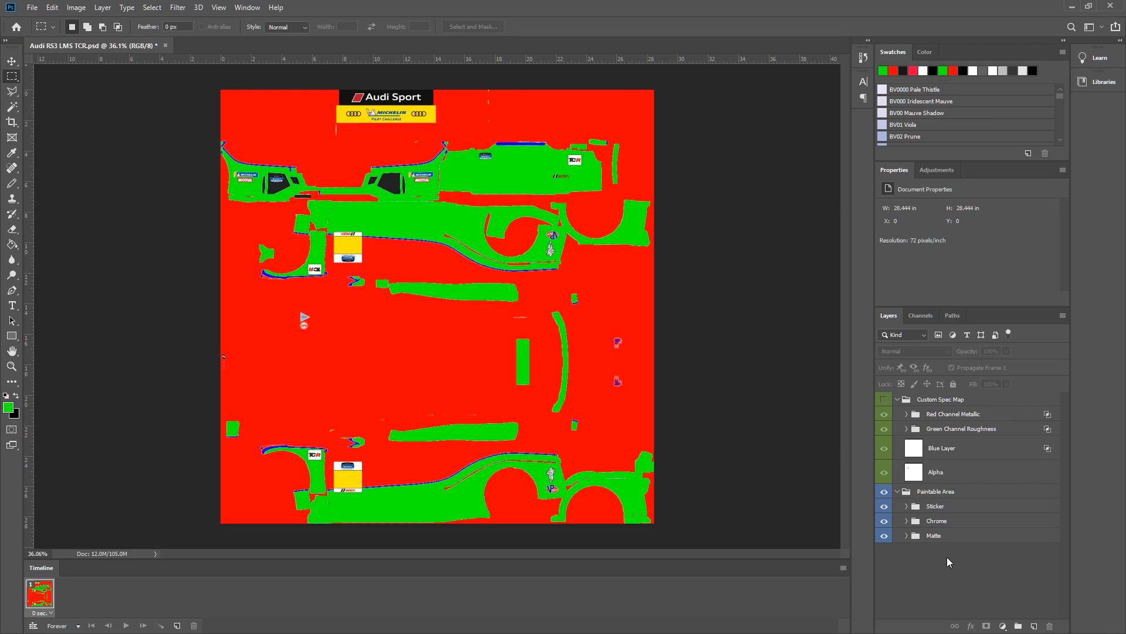
pyautogui.click(898, 491)
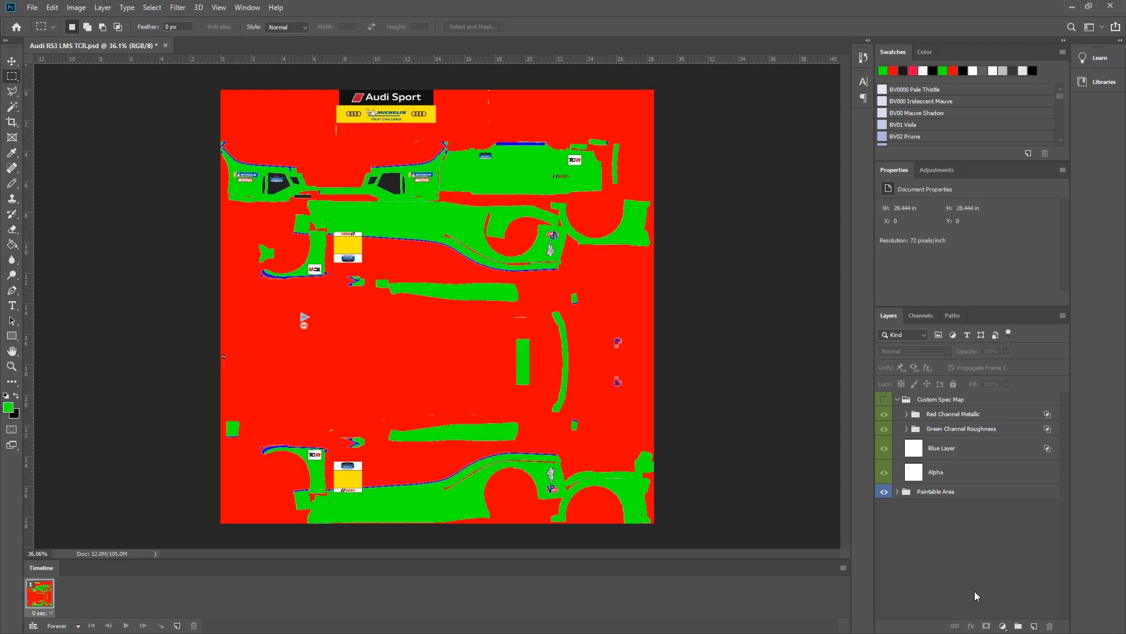
pyautogui.click(1019, 626)
pyautogui.moveTo(930, 408); pyautogui.dragTo(934, 500)
pyautogui.doubleClick(931, 492)
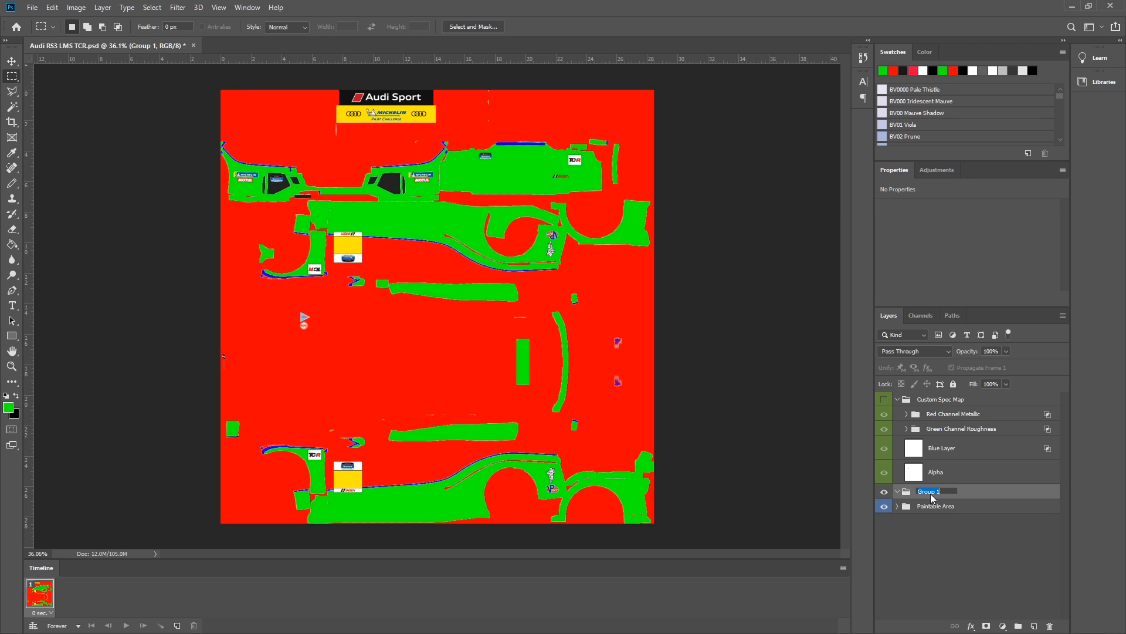
pyautogui.write('Moving to Spec')
pyautogui.press('Return')
# Step: Alt-drag copies of the Sticker, Chrome and Matte folders into Moving to Spec
pyautogui.click(906, 506)
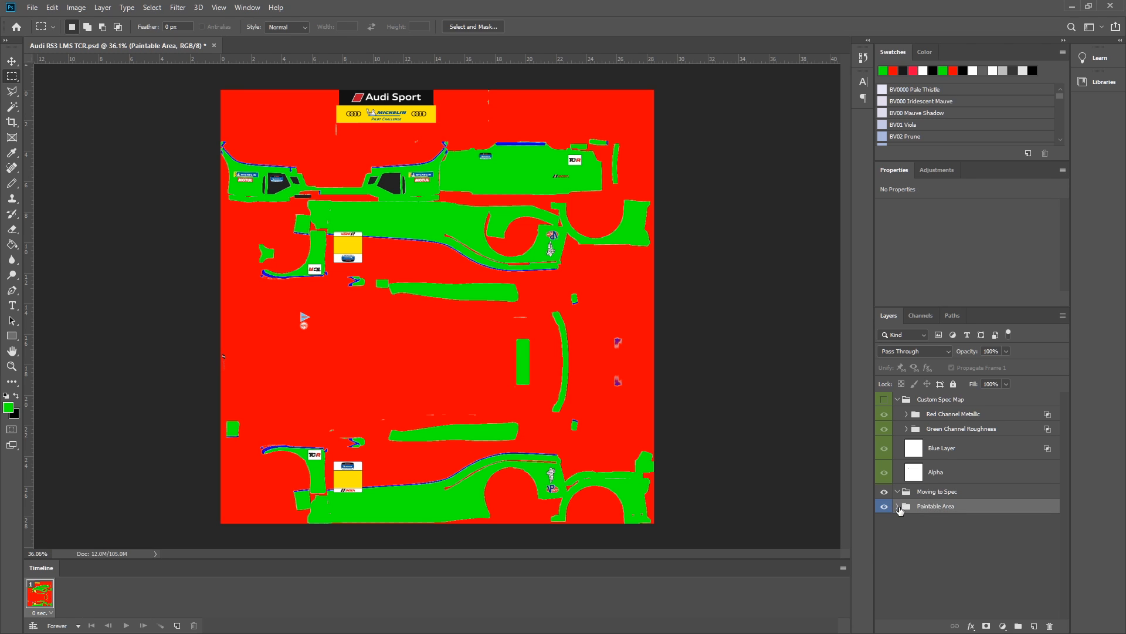
pyautogui.click(897, 505)
pyautogui.click(928, 522)
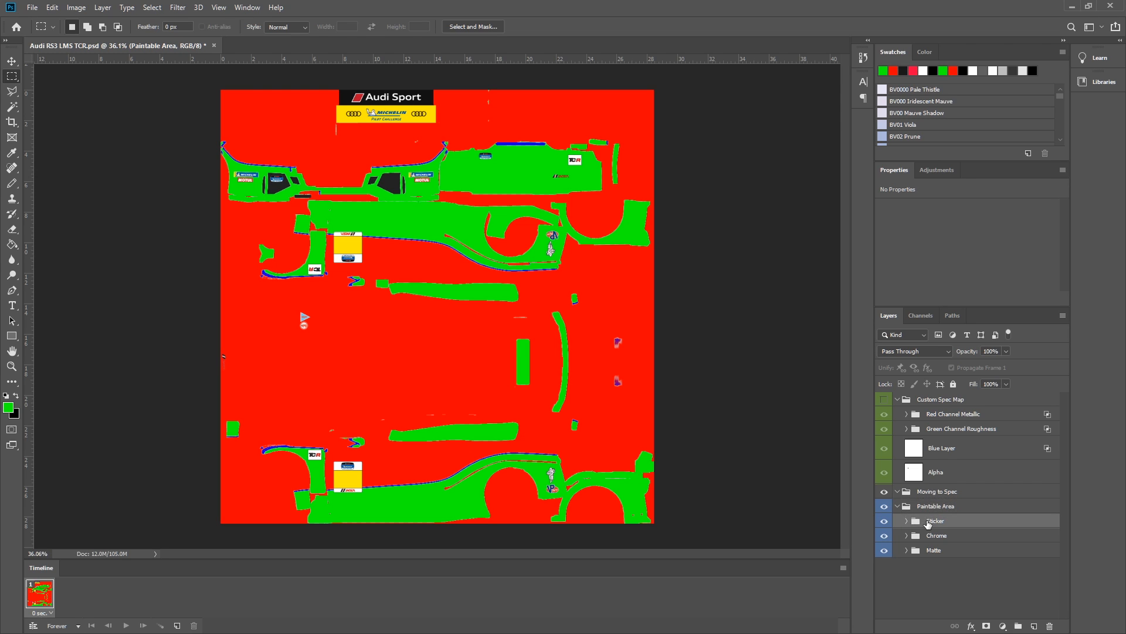
pyautogui.keyDown('shift'); pyautogui.click(946, 552); pyautogui.keyUp('shift')
pyautogui.moveTo(945, 525); pyautogui.dragTo(939, 493)
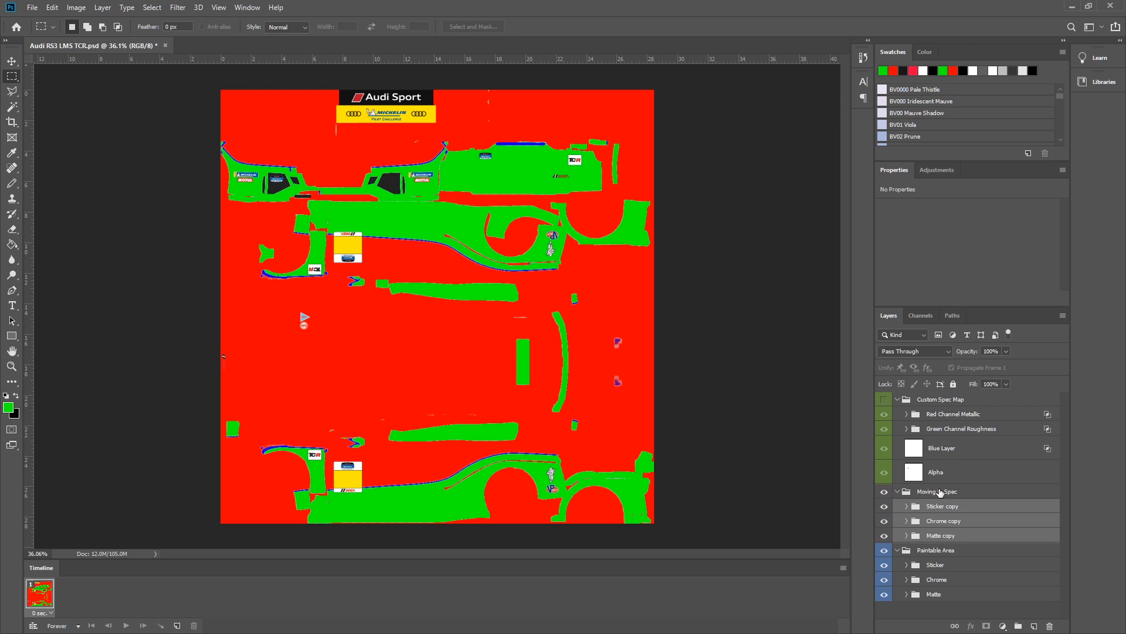
# Step: Alt-drag a second copy of Sticker, Chrome and Matte into Moving to Spec
pyautogui.click(950, 524)
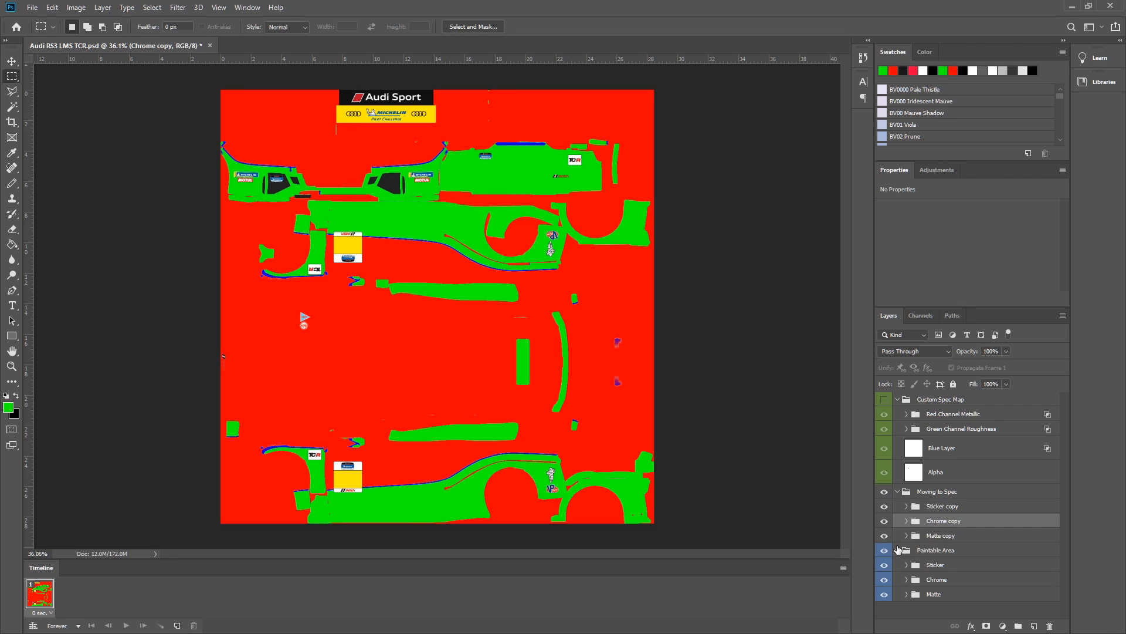
pyautogui.click(942, 565)
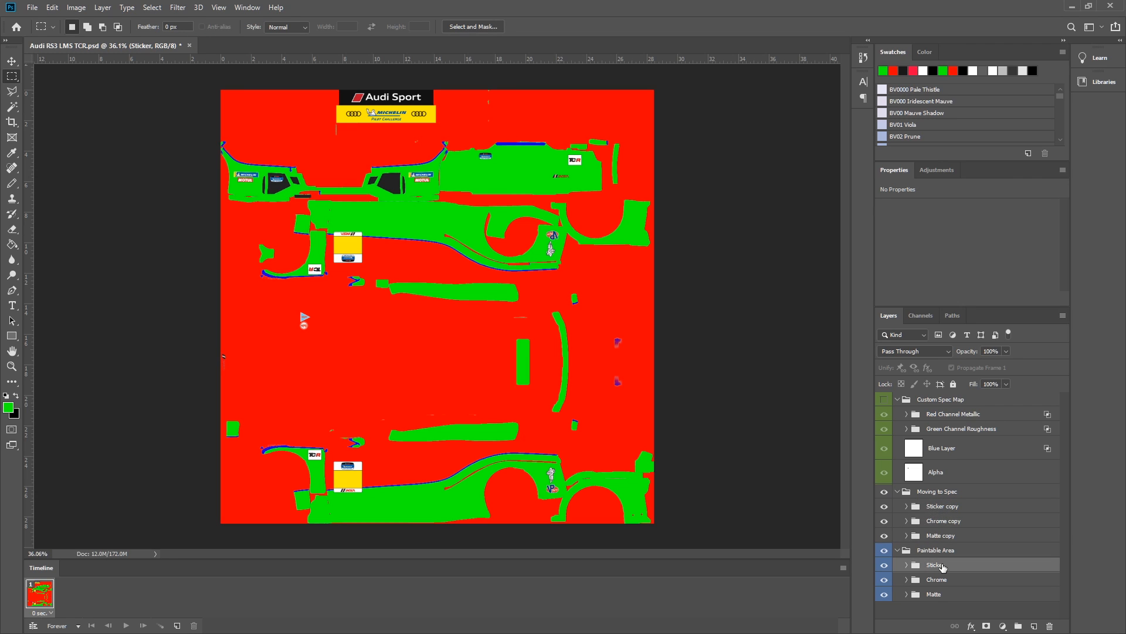
pyautogui.keyDown('shift'); pyautogui.click(934, 593); pyautogui.keyUp('shift')
pyautogui.moveTo(943, 586); pyautogui.dragTo(951, 545)
# Step: Group the first set of three copies into a folder named 'Metallic'
pyautogui.click(989, 536)
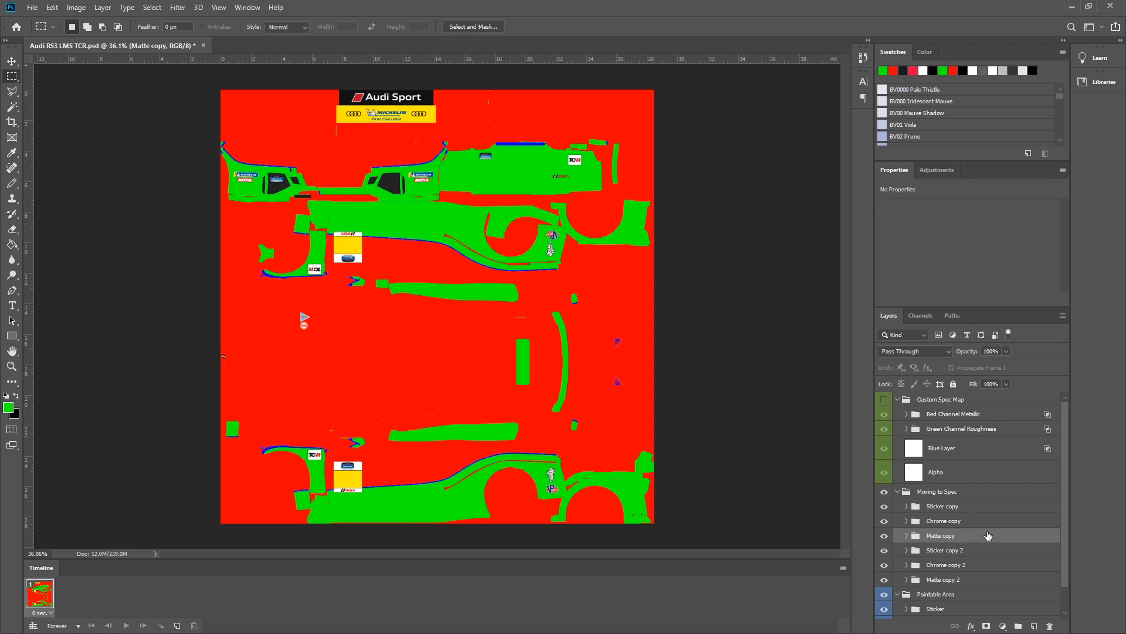
pyautogui.keyDown('shift'); pyautogui.click(960, 508); pyautogui.keyUp('shift')
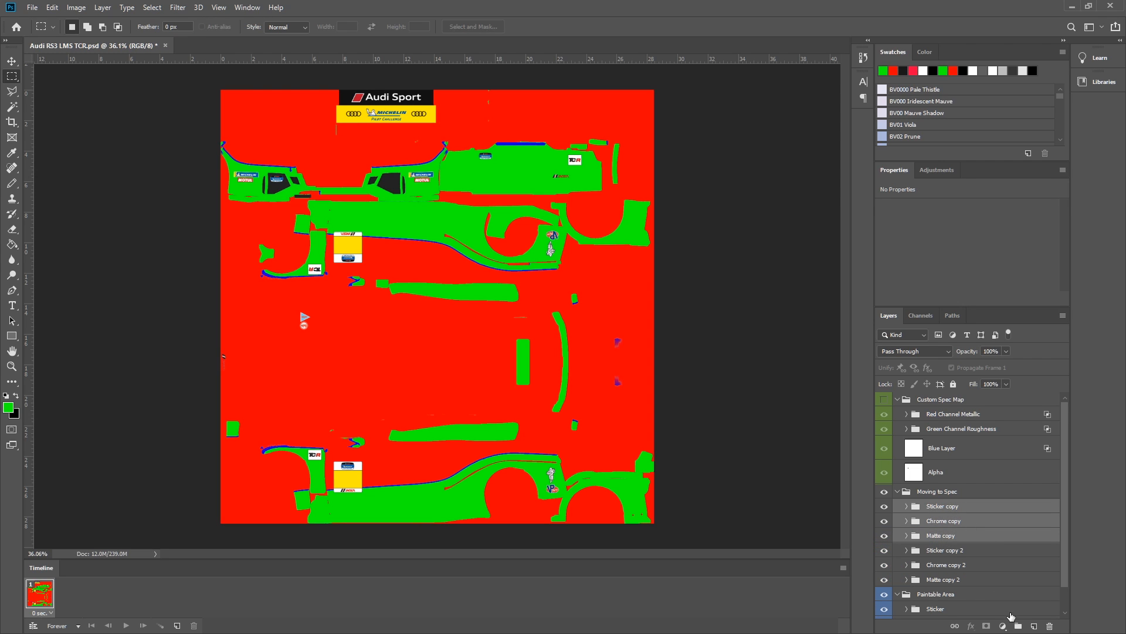
pyautogui.click(1018, 626)
pyautogui.doubleClick(944, 506)
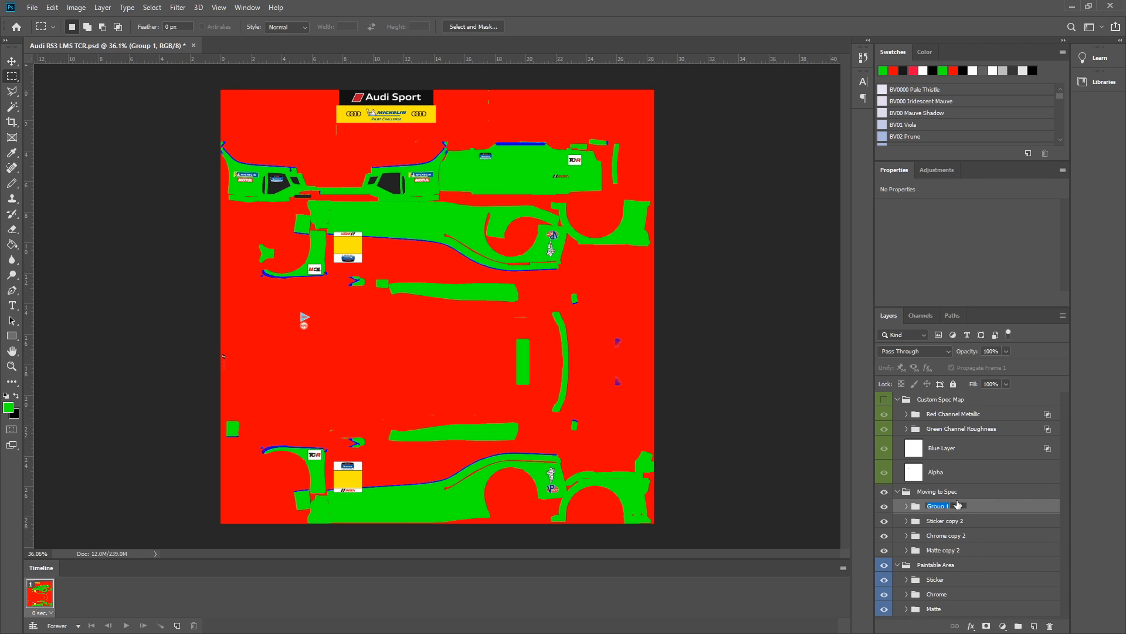
pyautogui.write('Metallic')
pyautogui.press('Return')
# Step: Group the copy 2 folders into a folder named 'Roughnees'
pyautogui.click(944, 521)
pyautogui.keyDown('shift'); pyautogui.click(949, 550); pyautogui.keyUp('shift')
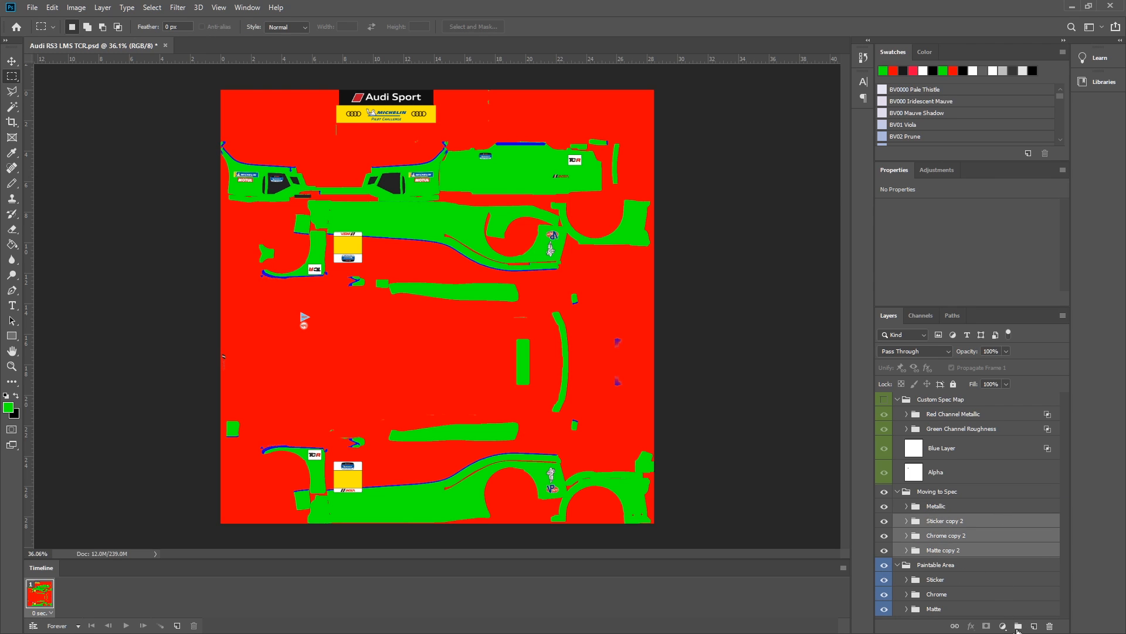
pyautogui.click(1017, 625)
pyautogui.doubleClick(936, 521)
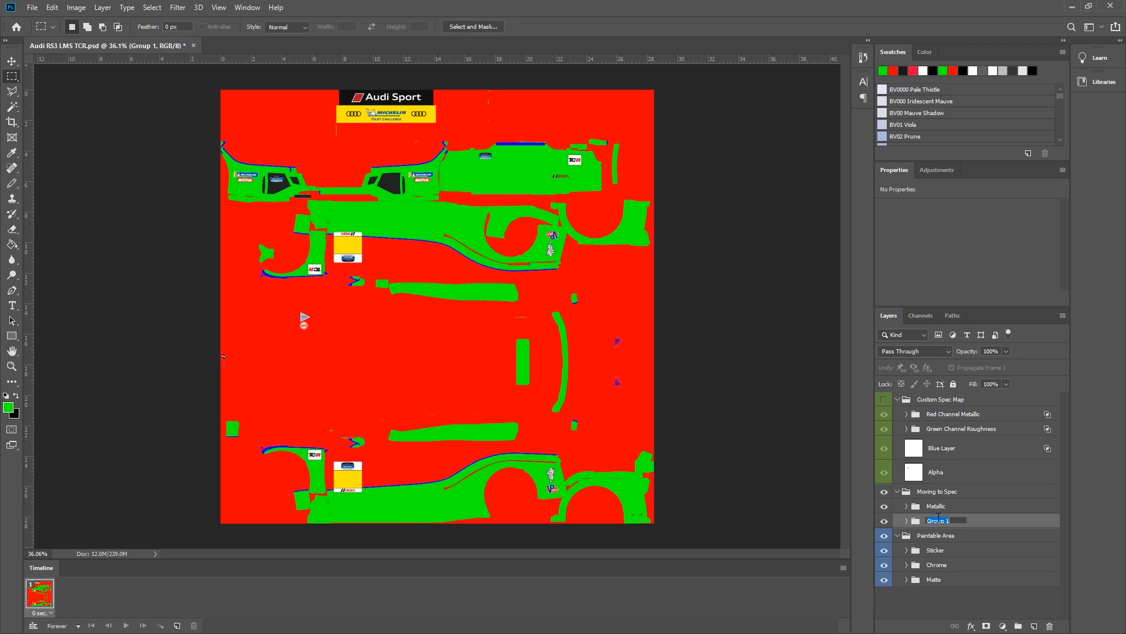
pyautogui.write('Roughnees')
pyautogui.press('Return')
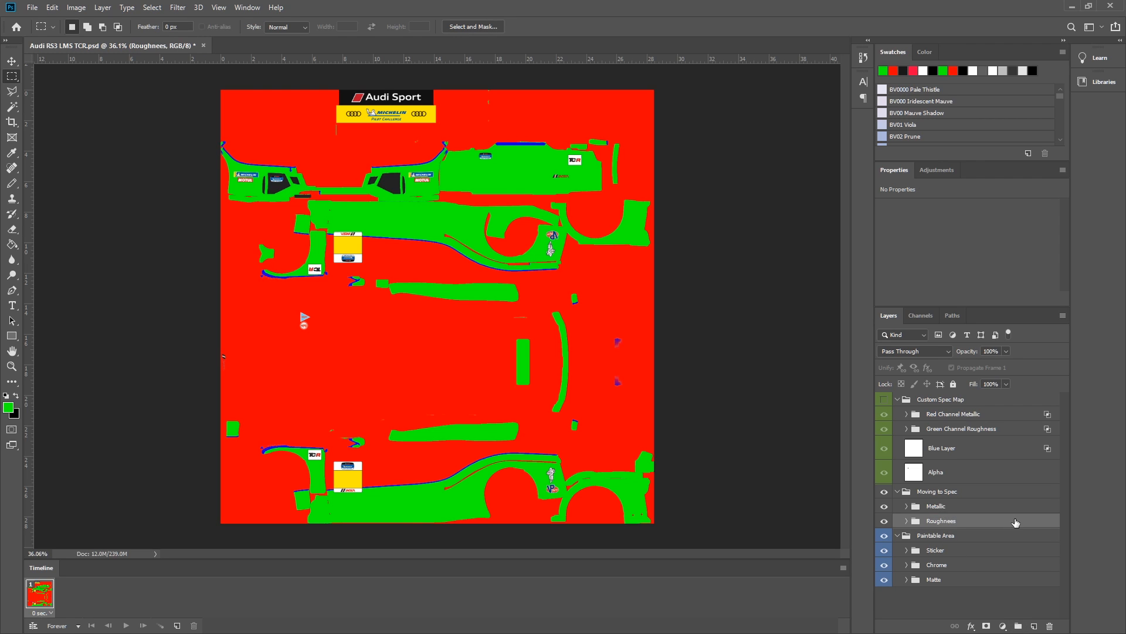
# Step: Check the Roughnees and Metallic contents, collapse Paintable Area, and expand Metallic
pyautogui.click(907, 521)
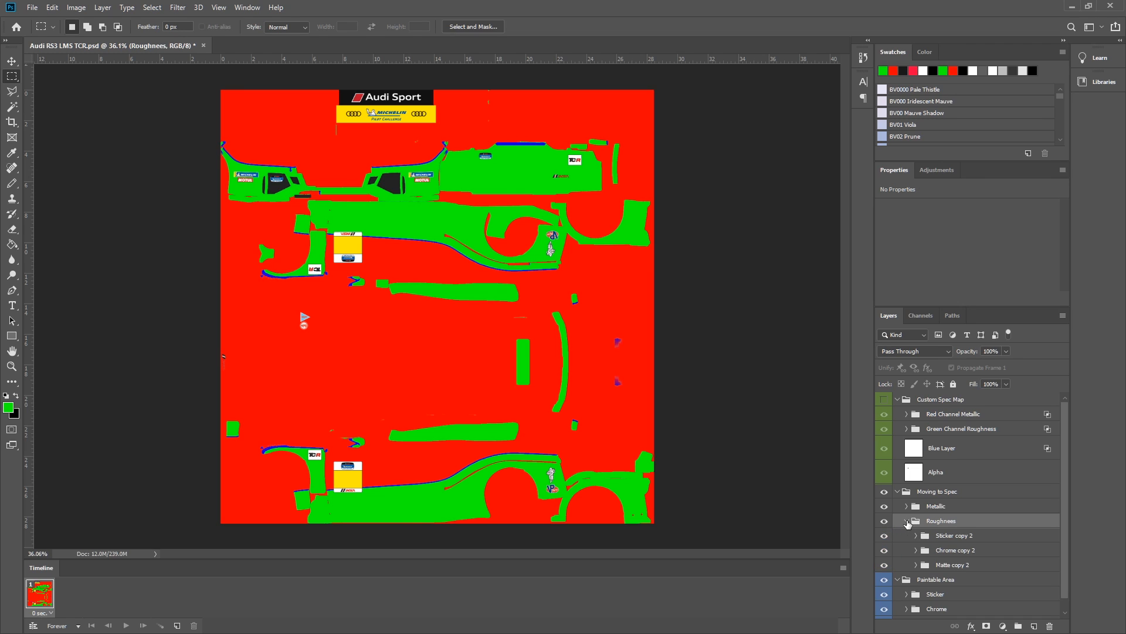
pyautogui.click(907, 521)
pyautogui.click(907, 506)
pyautogui.click(906, 506)
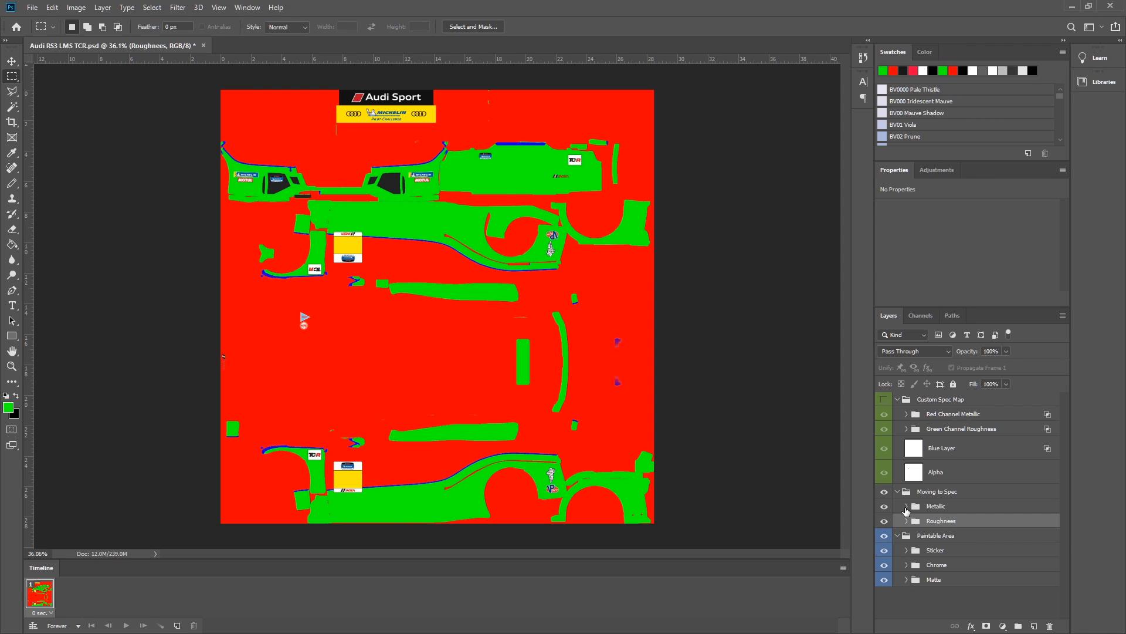
pyautogui.click(898, 536)
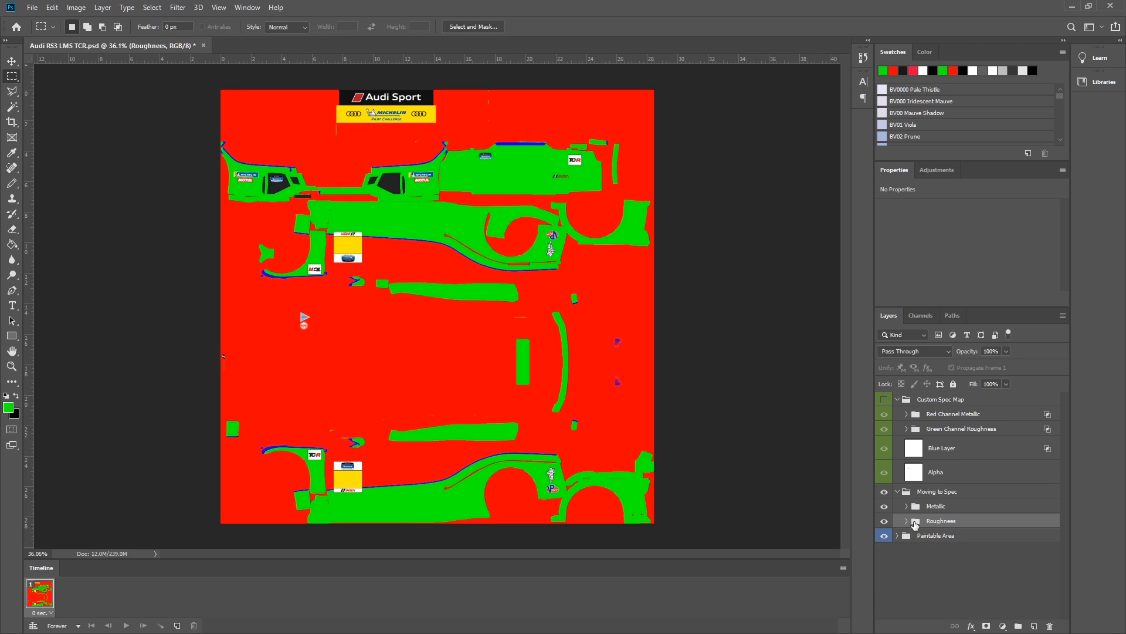
pyautogui.click(959, 507)
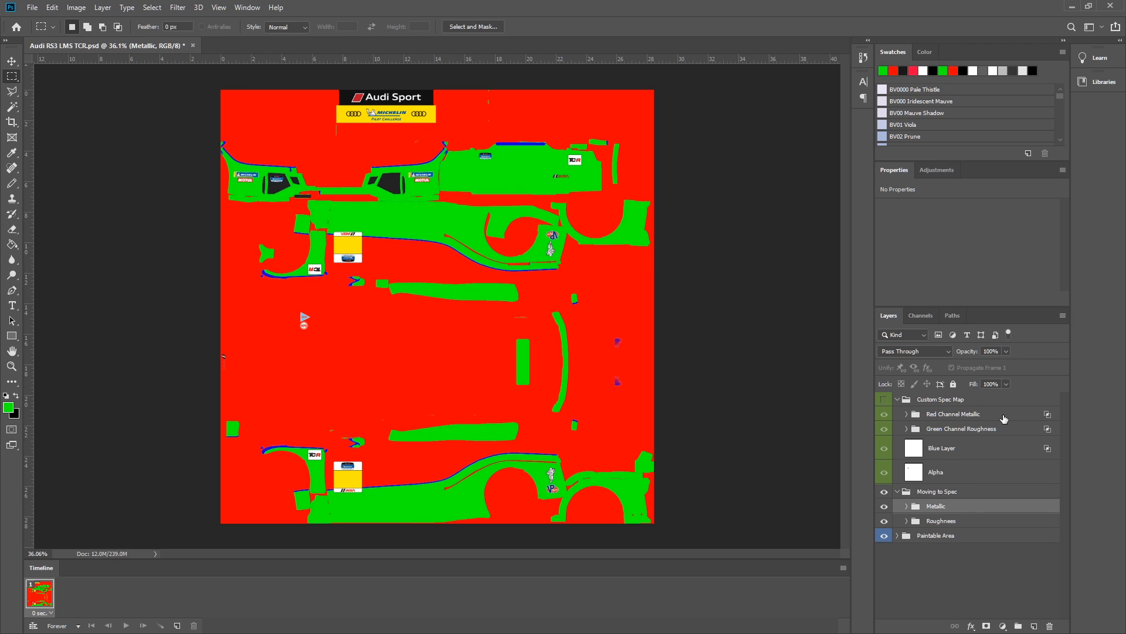
pyautogui.click(1005, 418)
pyautogui.click(956, 507)
pyautogui.click(907, 507)
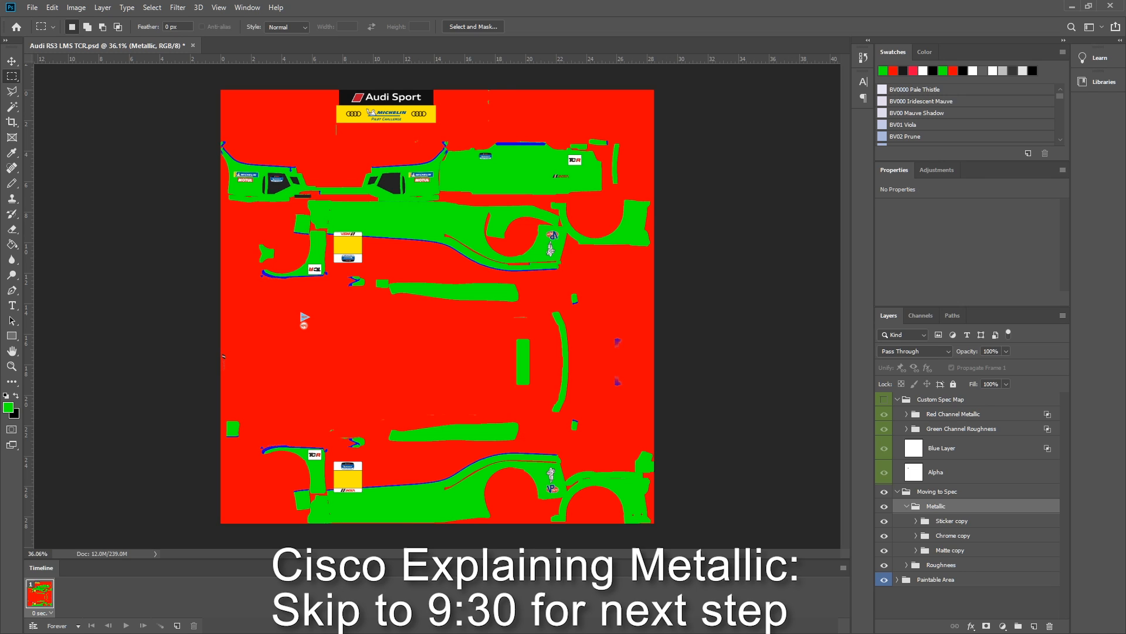
# Step: Drag Matte copy above Chrome copy inside the Metallic group
pyautogui.click(976, 521)
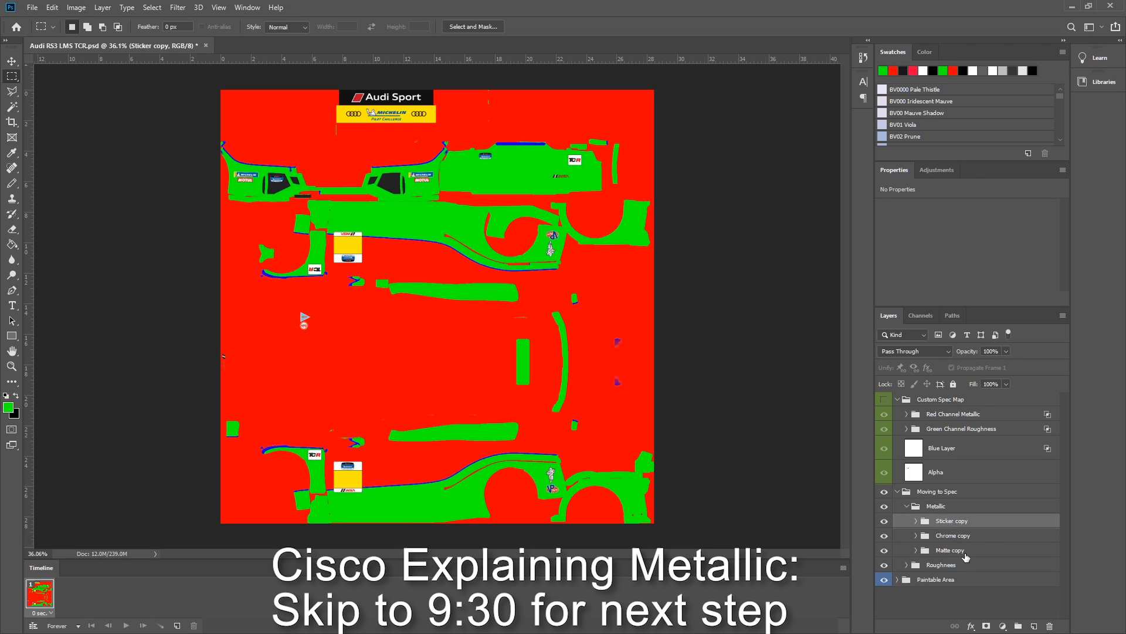
pyautogui.moveTo(966, 557); pyautogui.dragTo(968, 529)
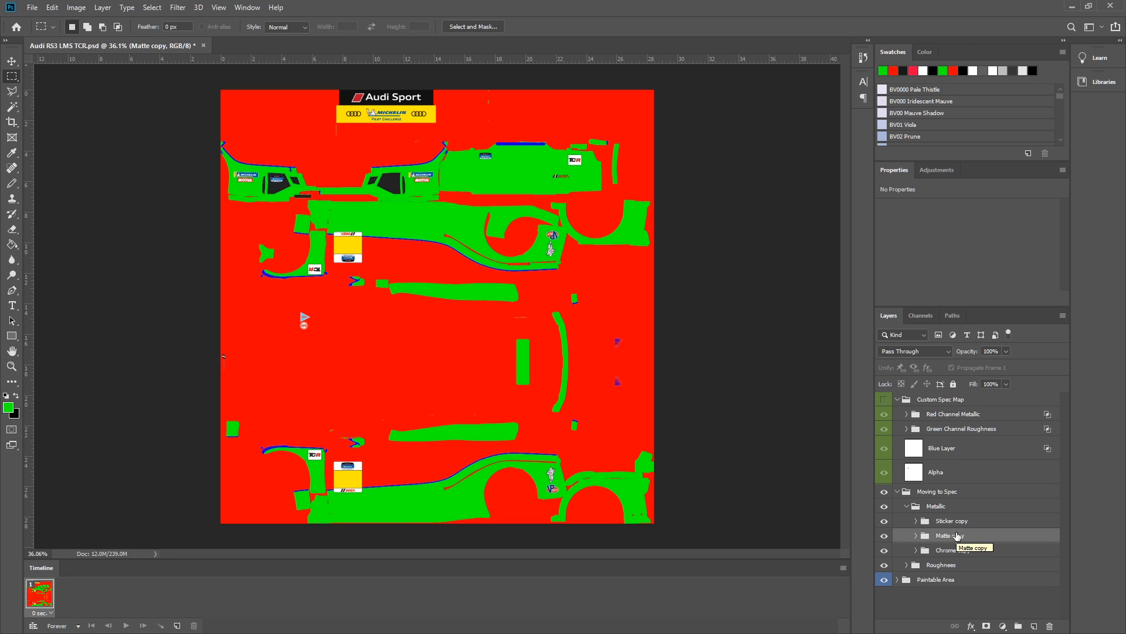
# Step: Add a black Color Overlay (brightness 0) to the Matte copy folder
pyautogui.click(971, 625)
pyautogui.click(997, 574)
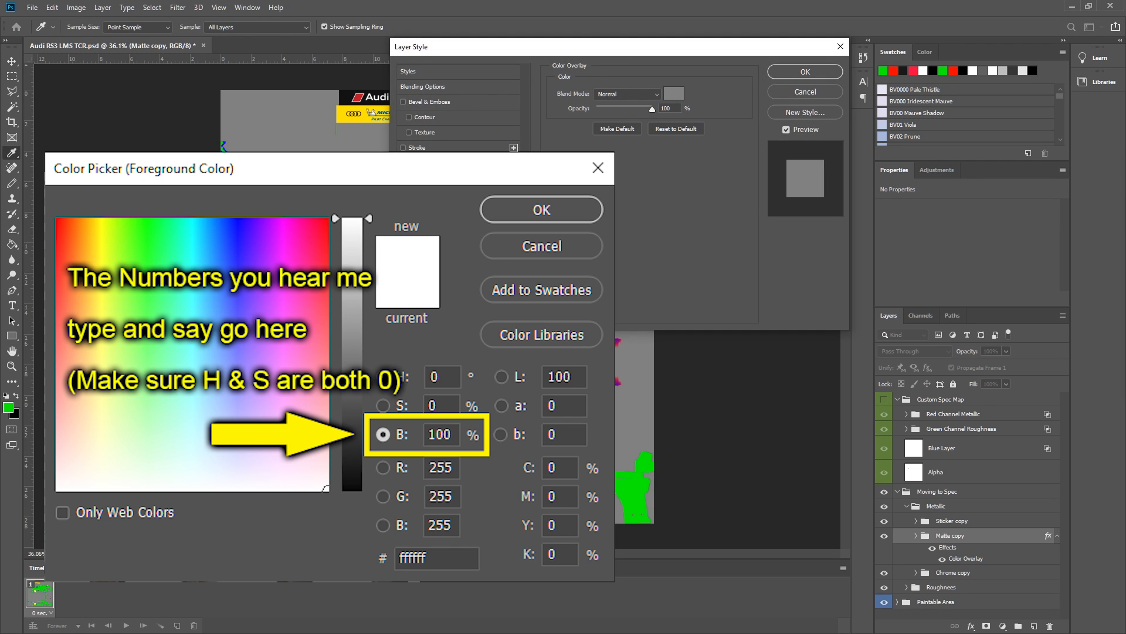
pyautogui.write('0')
pyautogui.press('Return')
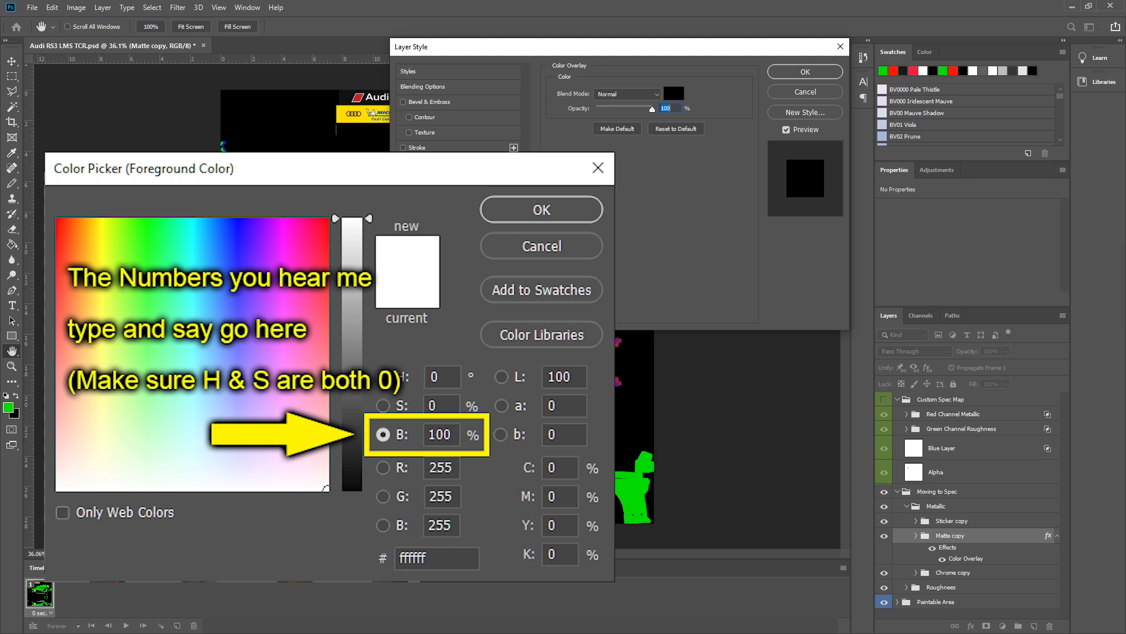
pyautogui.click(823, 75)
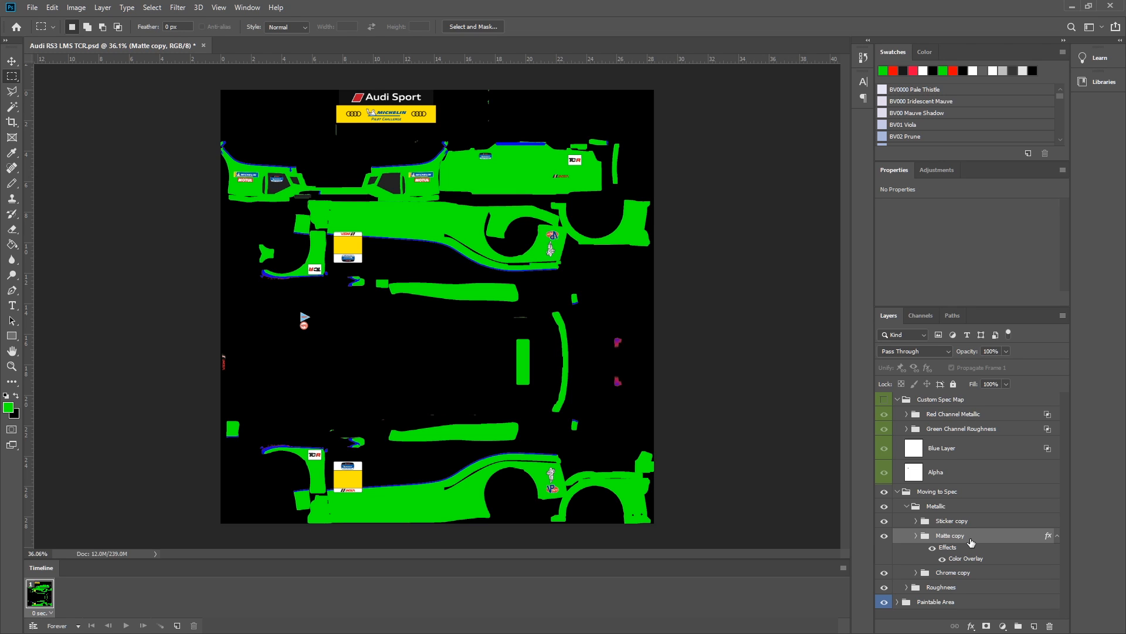
# Step: Copy Matte copy's layer style and paste it onto Sticker copy
pyautogui.rightClick(970, 543)
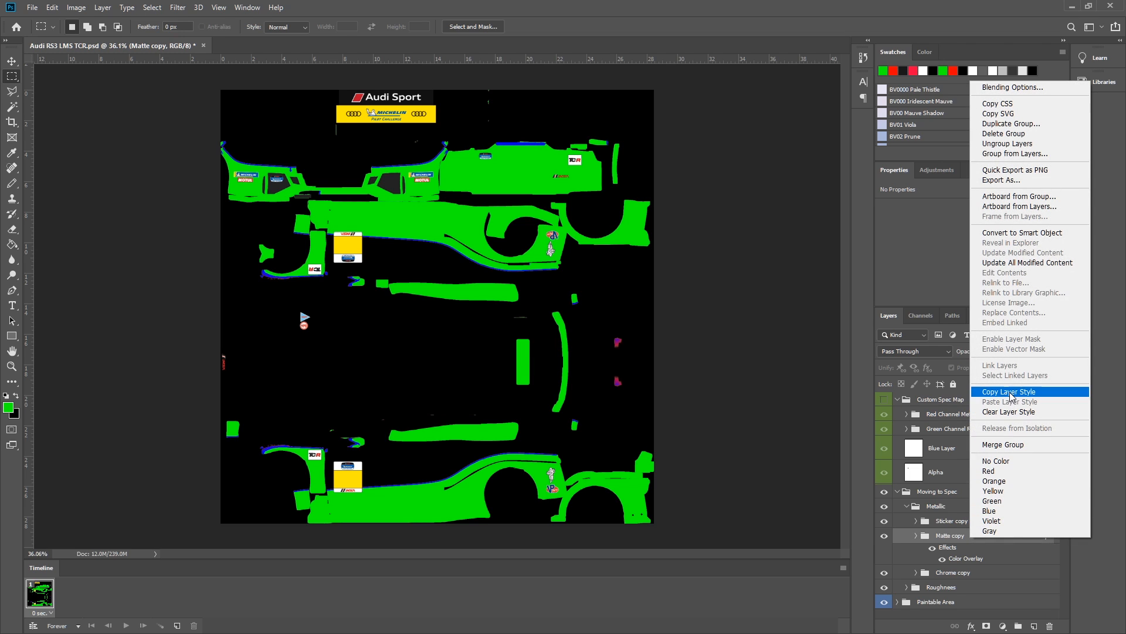
pyautogui.click(1008, 392)
pyautogui.click(955, 522)
pyautogui.rightClick(956, 524)
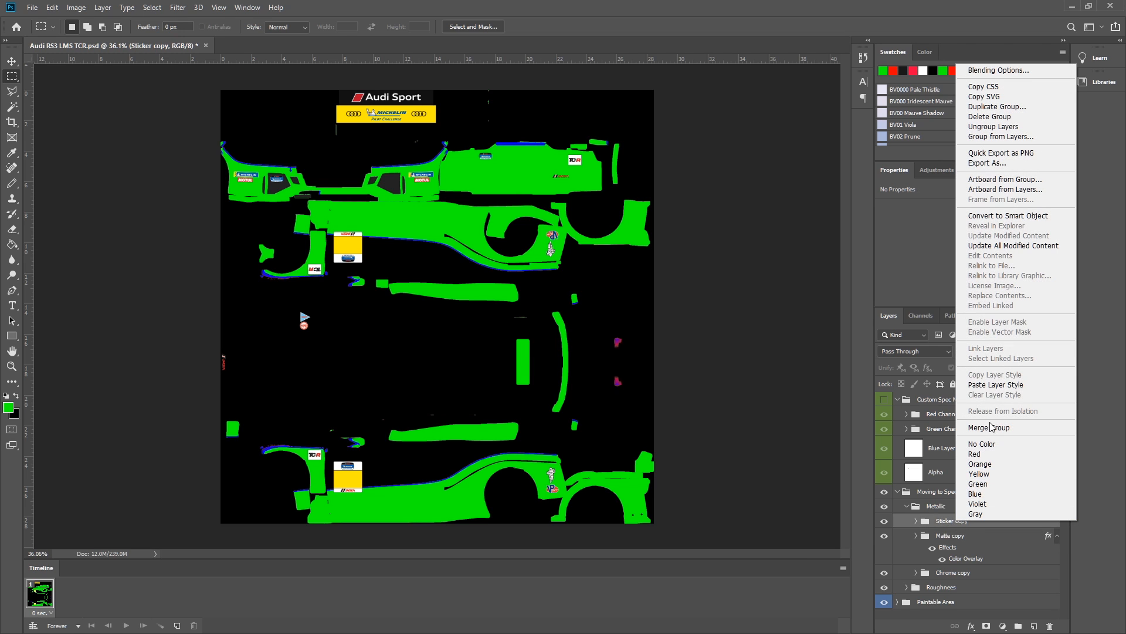
pyautogui.click(992, 384)
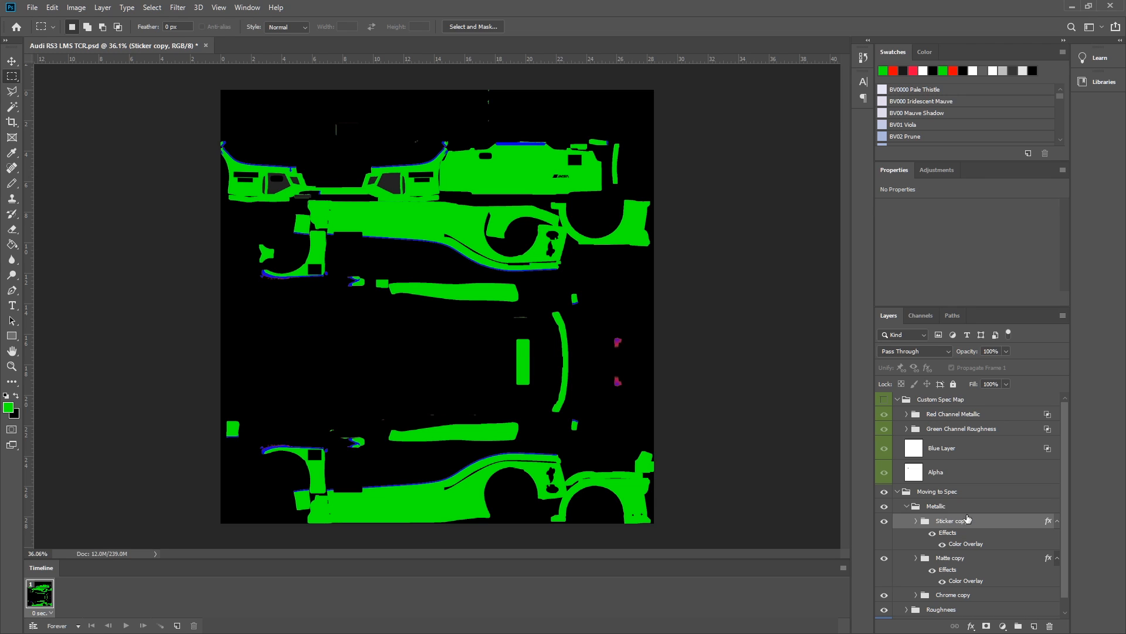
pyautogui.scroll(-1, 963, 578)
pyautogui.click(962, 586)
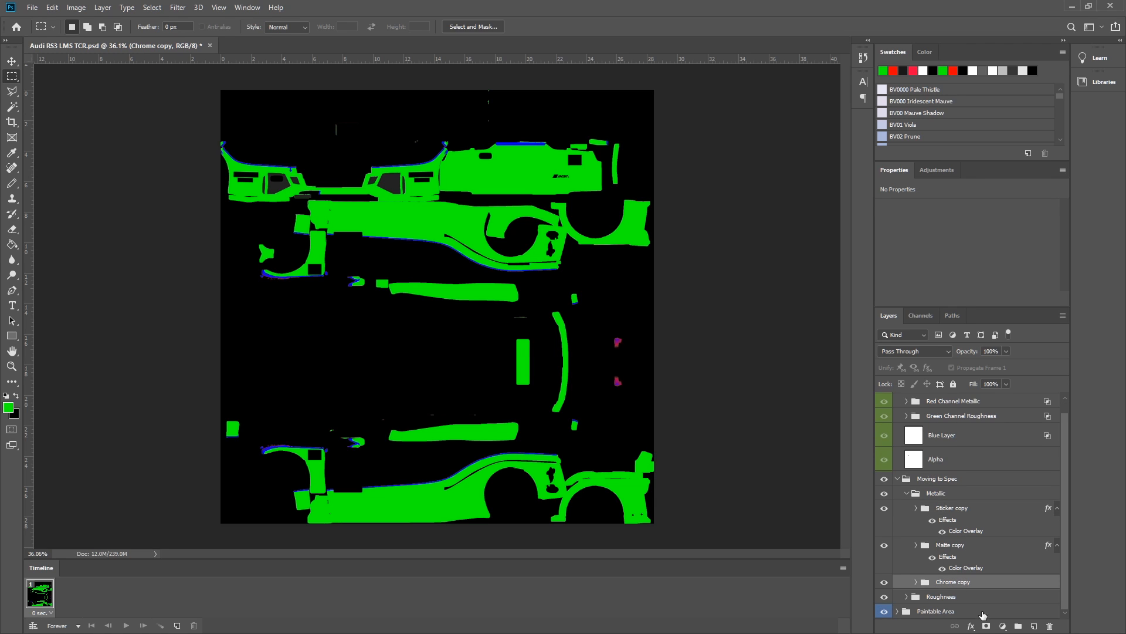
# Step: Give the Chrome copy group a white Color Overlay effect
pyautogui.click(971, 626)
pyautogui.click(997, 579)
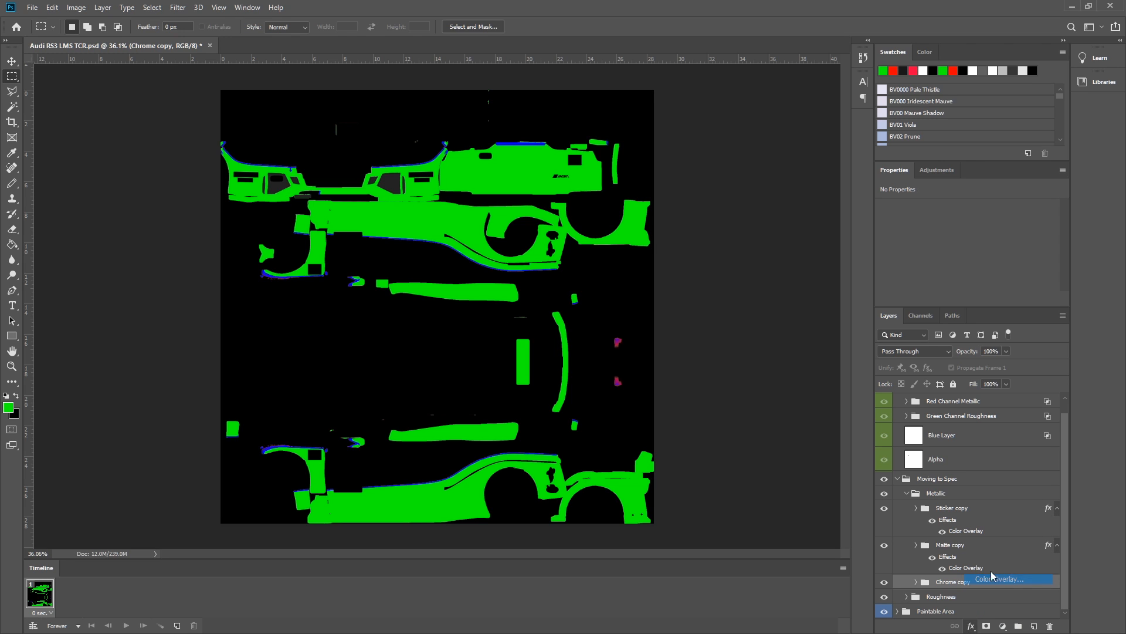
pyautogui.click(675, 94)
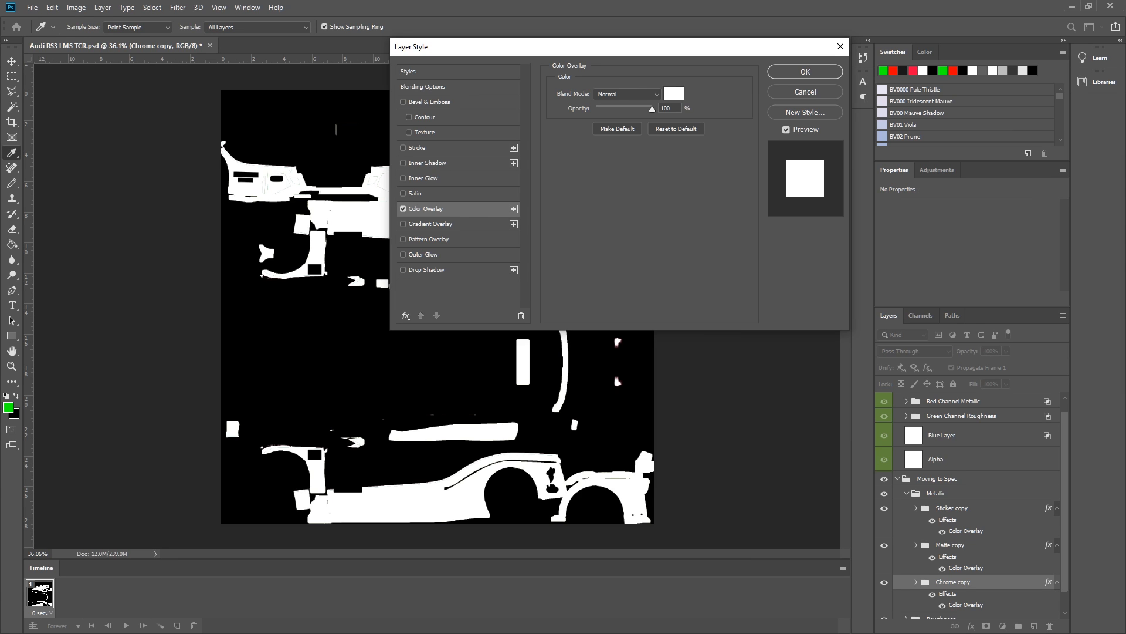
pyautogui.click(790, 67)
pyautogui.click(821, 71)
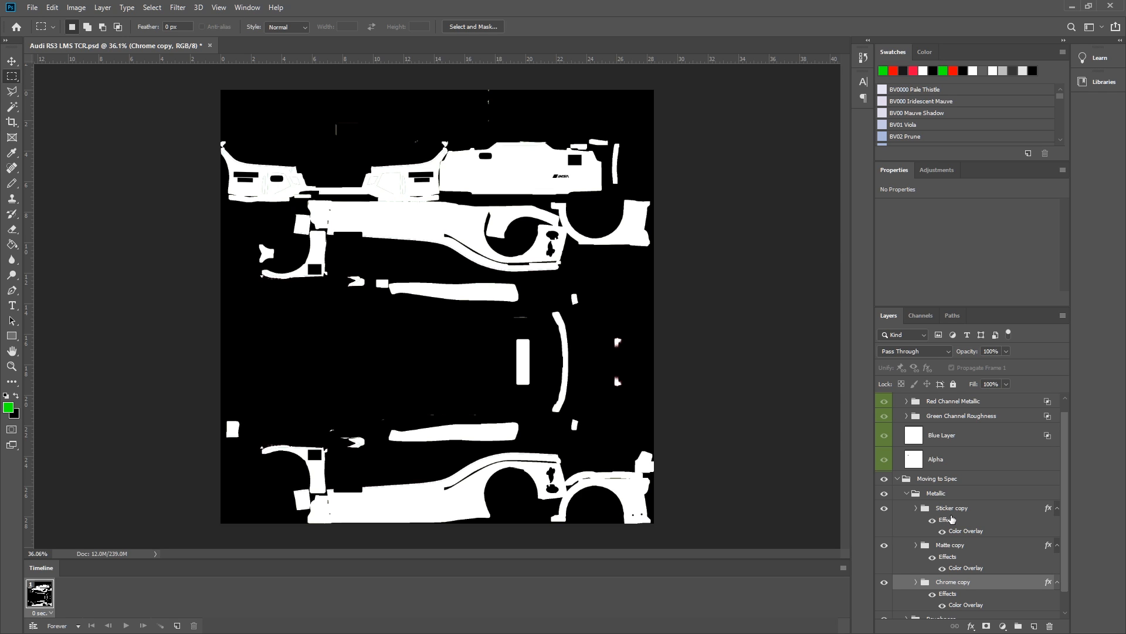
pyautogui.click(960, 518)
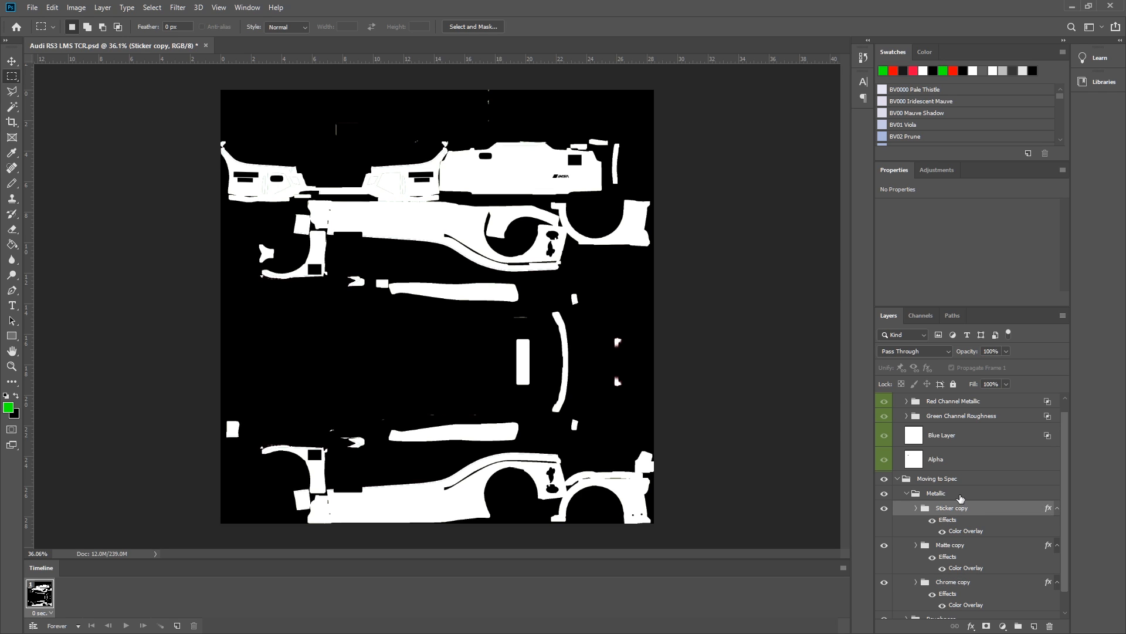
# Step: Merge Sticker copy, Matte copy and Chrome copy each into a single layer with Merge Group
pyautogui.rightClick(950, 508)
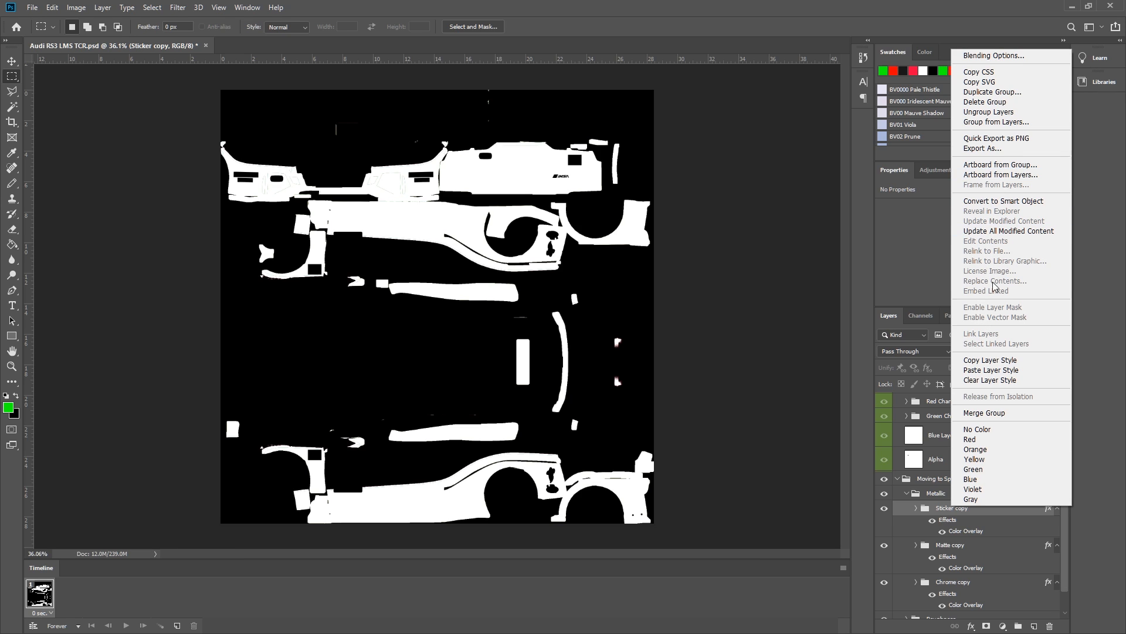
pyautogui.click(996, 414)
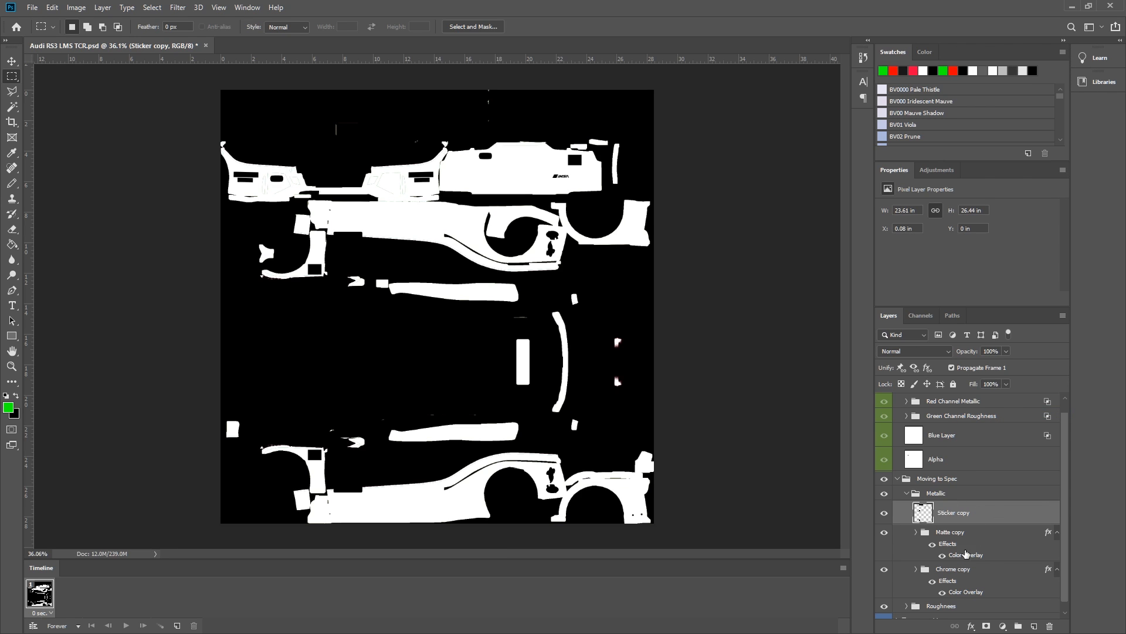
pyautogui.rightClick(977, 535)
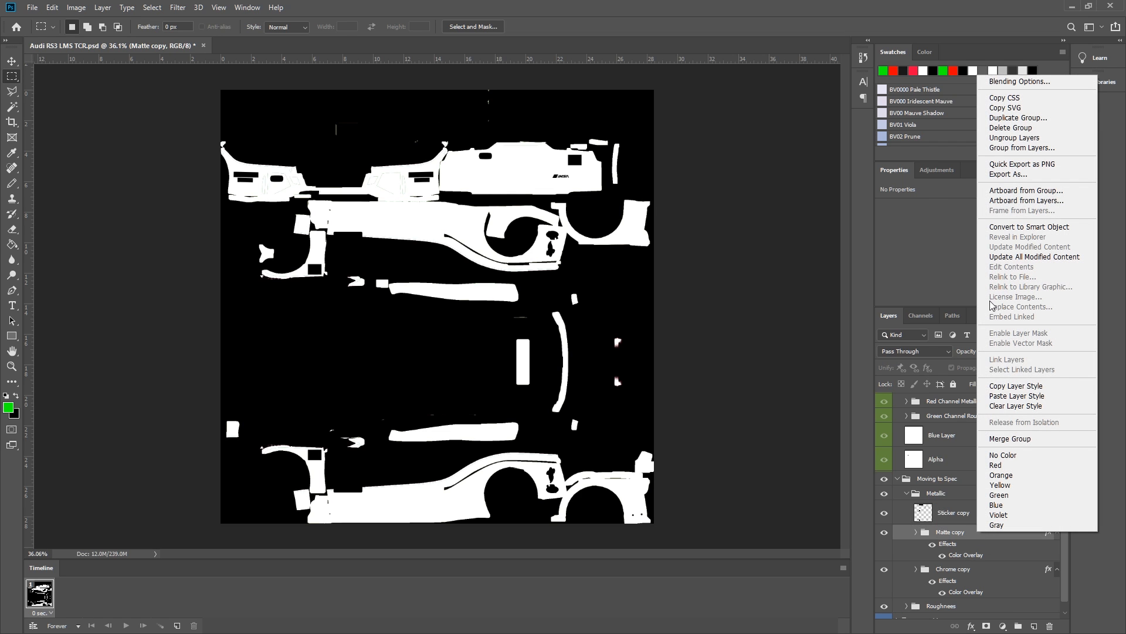
pyautogui.click(1009, 438)
pyautogui.rightClick(967, 559)
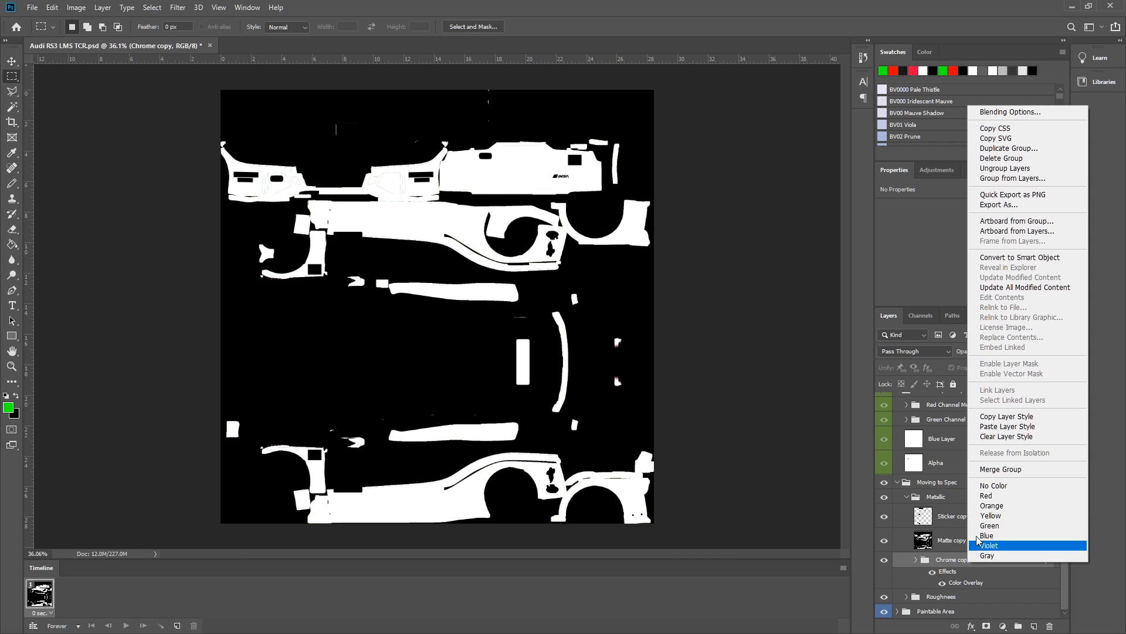
pyautogui.click(1006, 469)
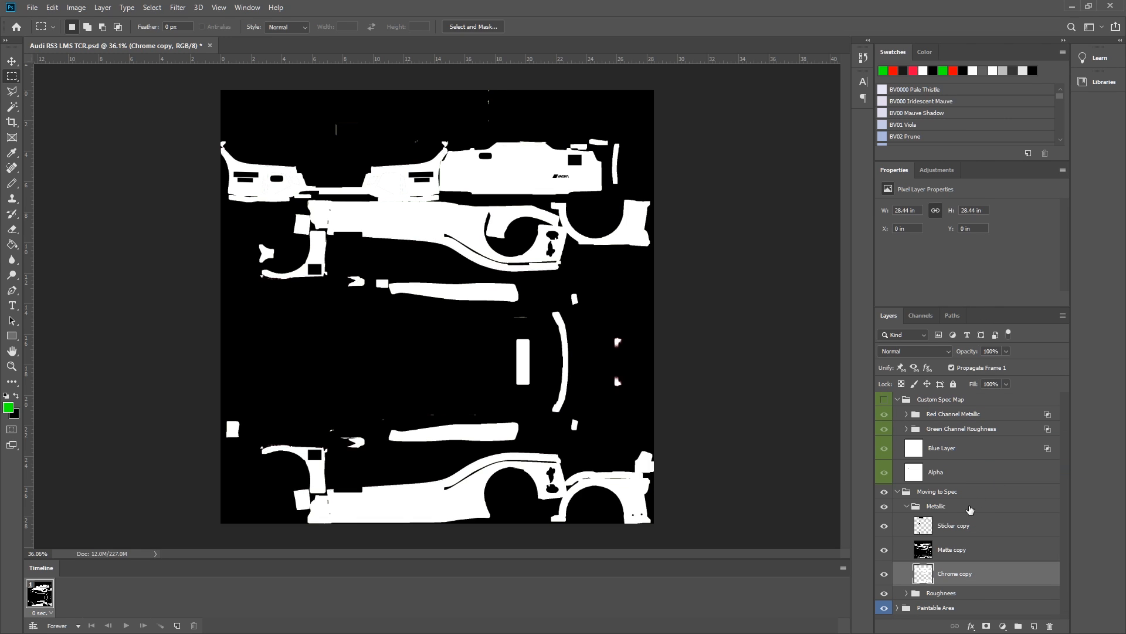
# Step: Toggle Sticker copy and Matte copy visibility to compare their contribution to the metallic map
pyautogui.click(884, 526)
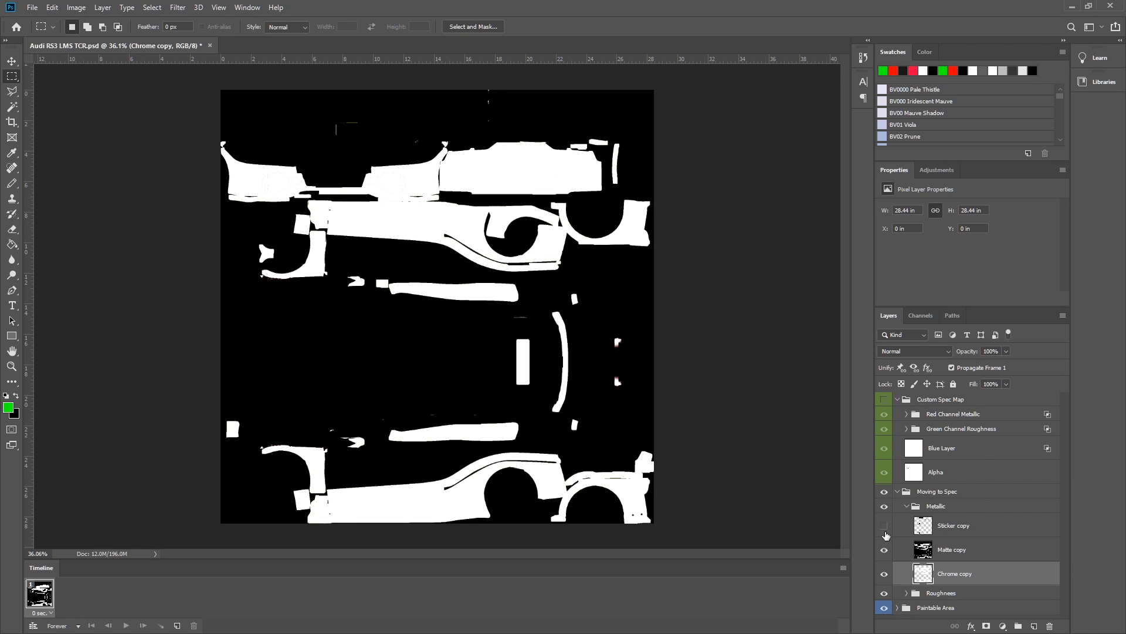
pyautogui.click(885, 550)
pyautogui.click(885, 526)
pyautogui.click(885, 526)
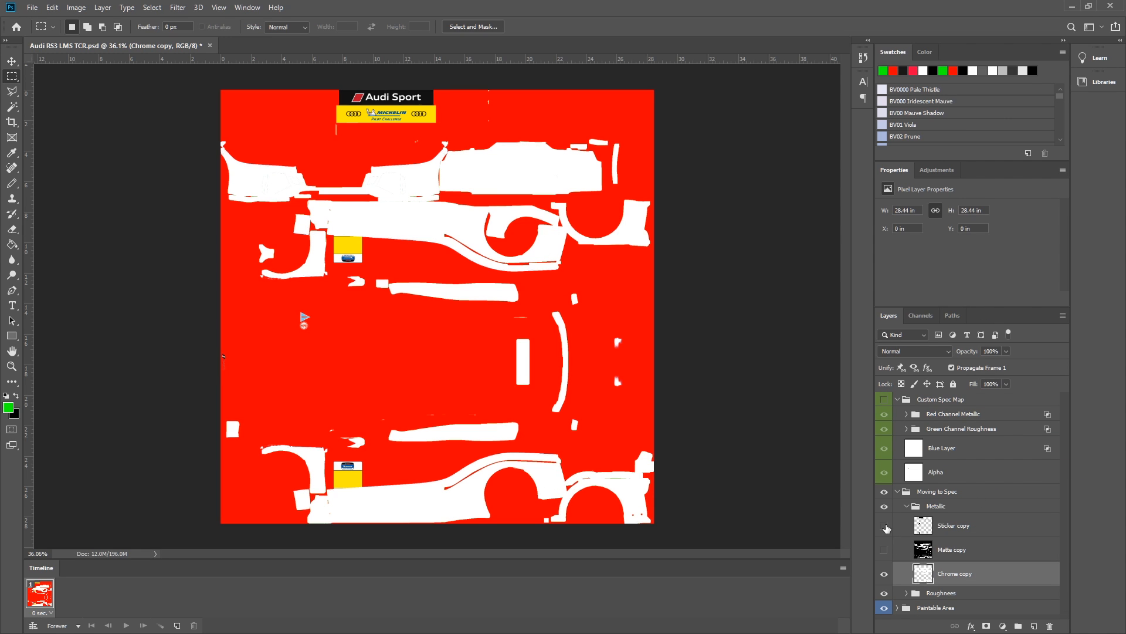
pyautogui.click(884, 527)
pyautogui.click(885, 526)
pyautogui.click(884, 527)
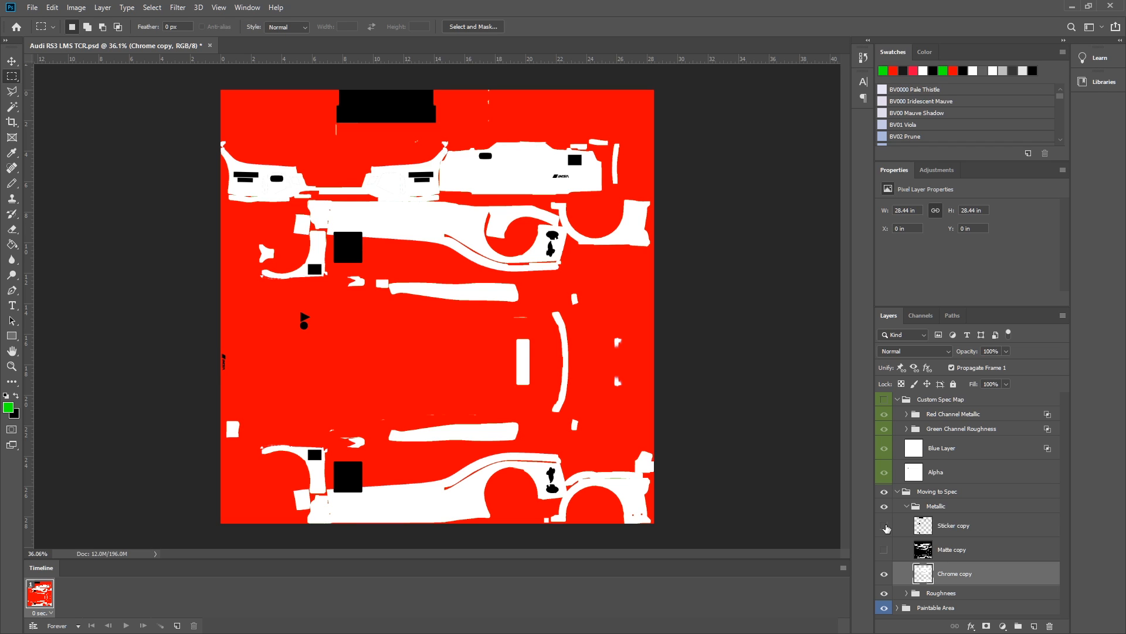
pyautogui.click(884, 526)
pyautogui.click(885, 527)
pyautogui.click(887, 551)
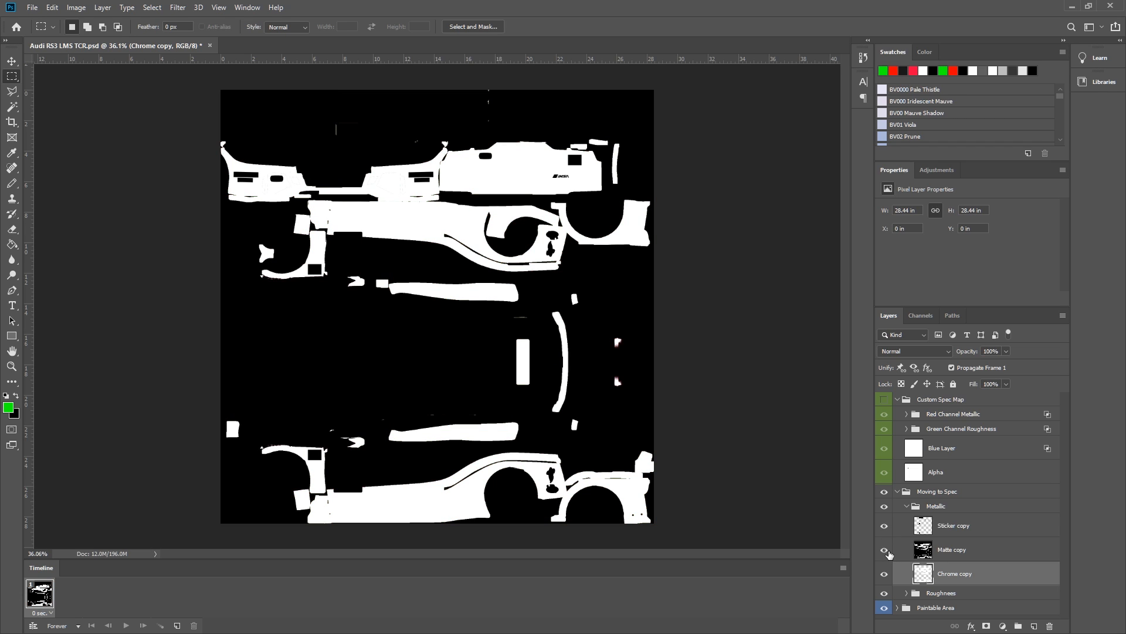
pyautogui.click(886, 551)
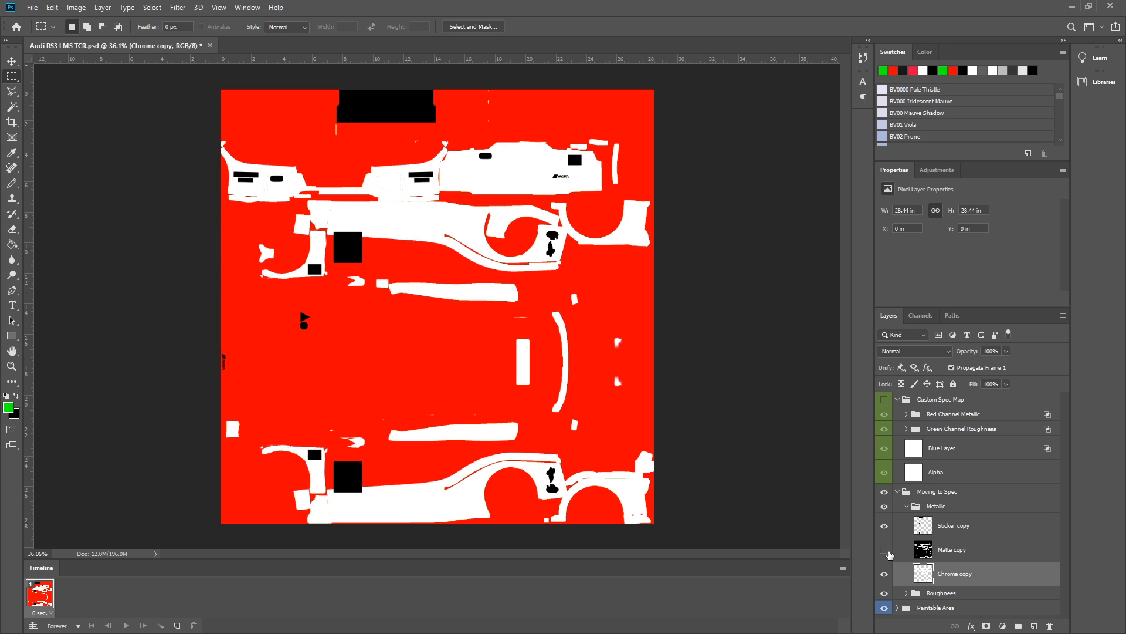
pyautogui.click(886, 550)
pyautogui.click(885, 550)
# Step: Compare Chrome copy on and off, leave all three layers visible, and collapse Metallic
pyautogui.click(885, 574)
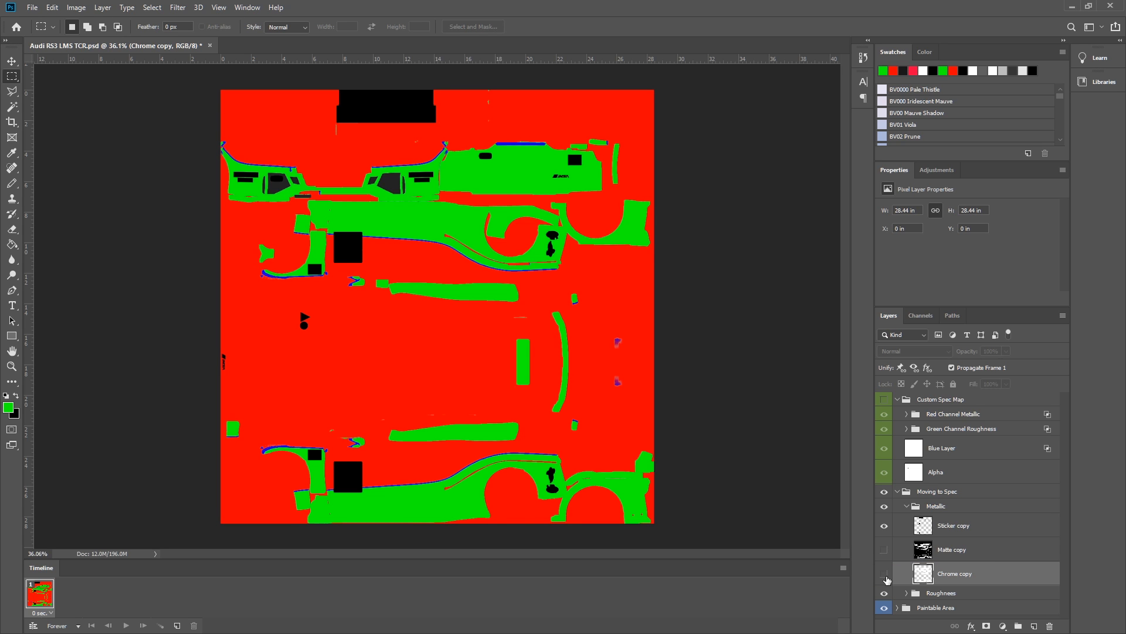
pyautogui.click(885, 575)
pyautogui.click(885, 575)
pyautogui.click(885, 575)
pyautogui.click(886, 575)
pyautogui.click(885, 575)
pyautogui.click(884, 549)
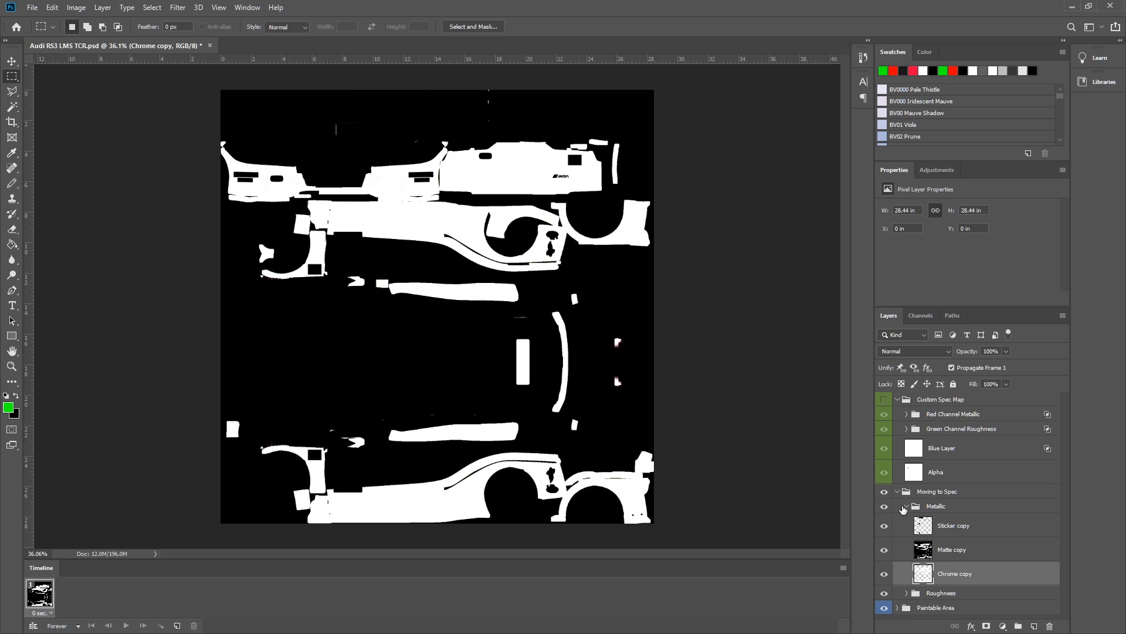
pyautogui.click(905, 507)
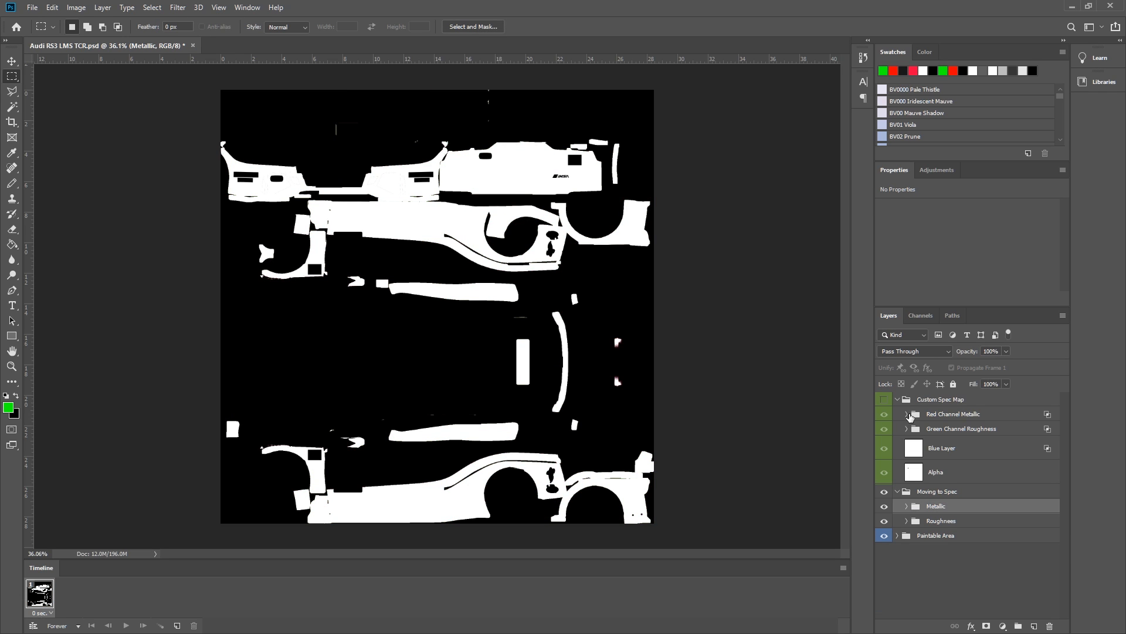
# Step: Place Metallic between Parts and Base Paint in Red Channel Metallic, then unhide and expand Roughnees
pyautogui.click(908, 415)
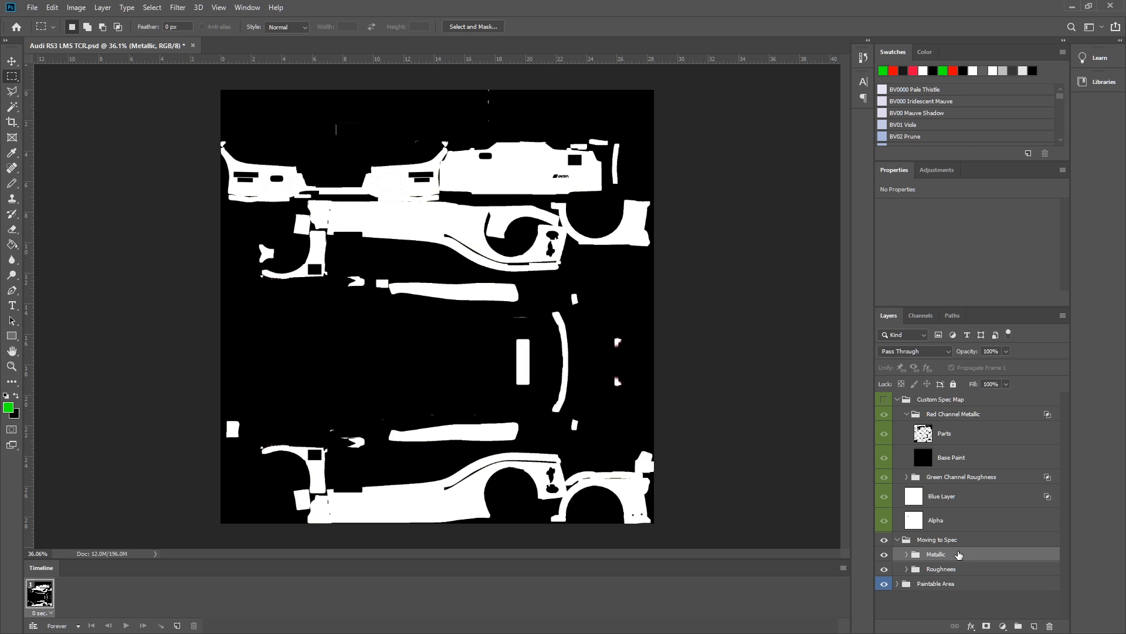
pyautogui.moveTo(959, 554)
pyautogui.mouseDown()
pyautogui.moveTo(955, 448)
pyautogui.moveTo(965, 445)
pyautogui.mouseUp()
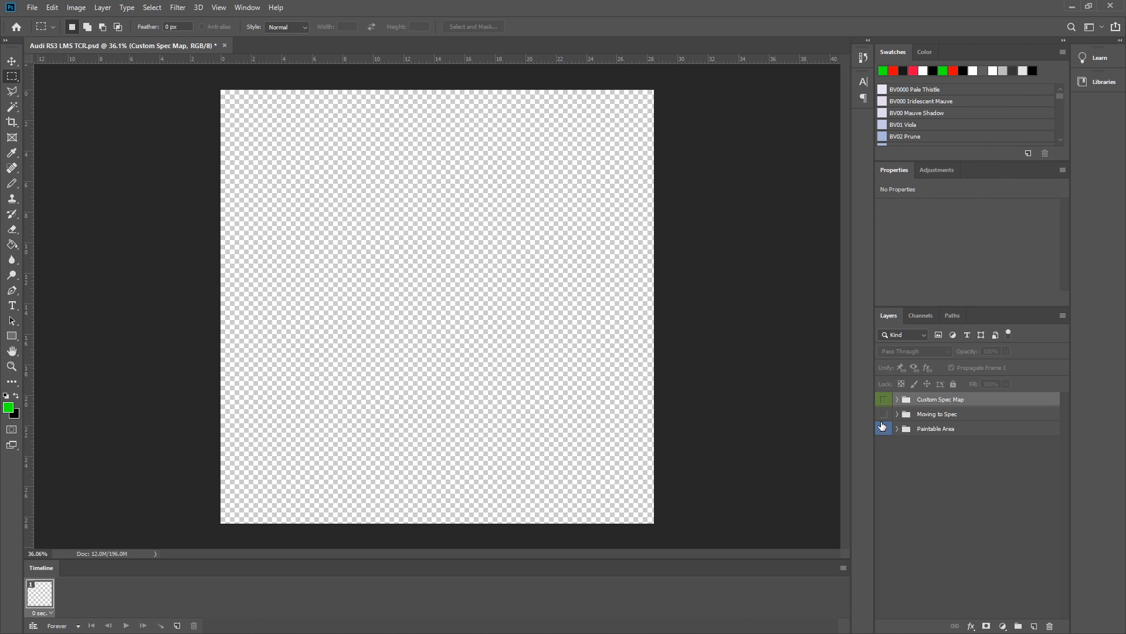
pyautogui.click(885, 415)
pyautogui.click(903, 417)
pyautogui.click(897, 415)
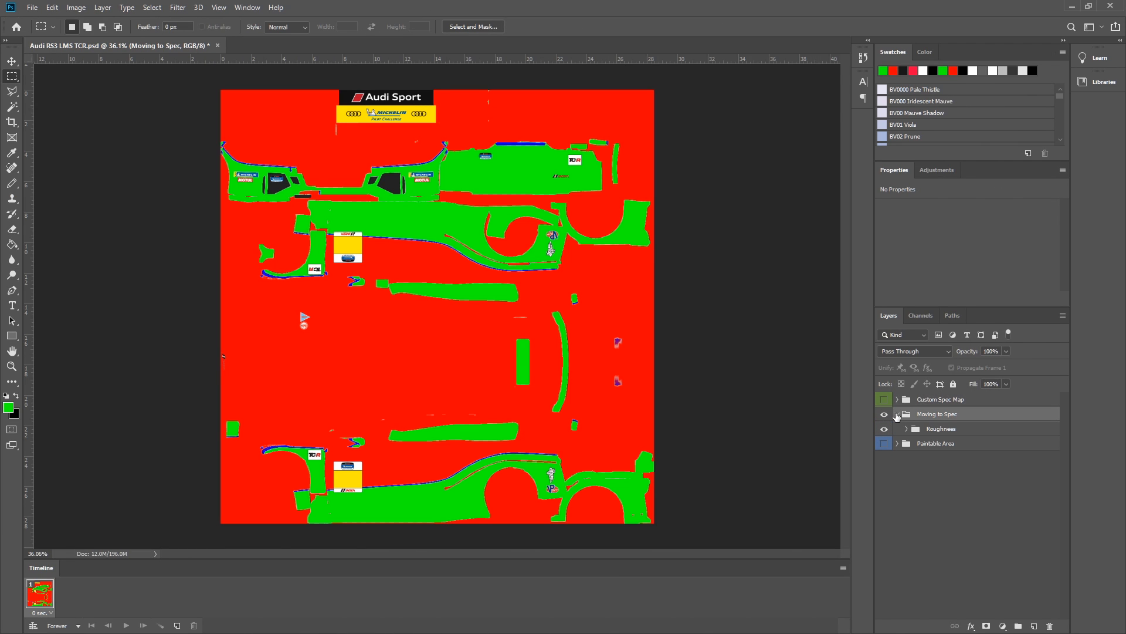
pyautogui.click(907, 430)
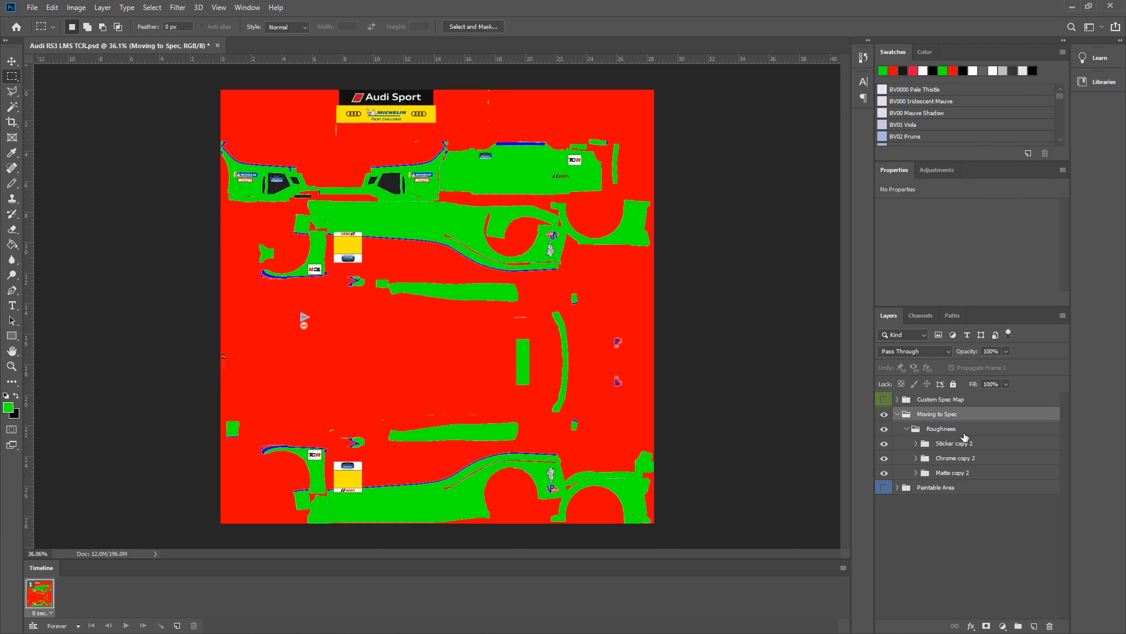
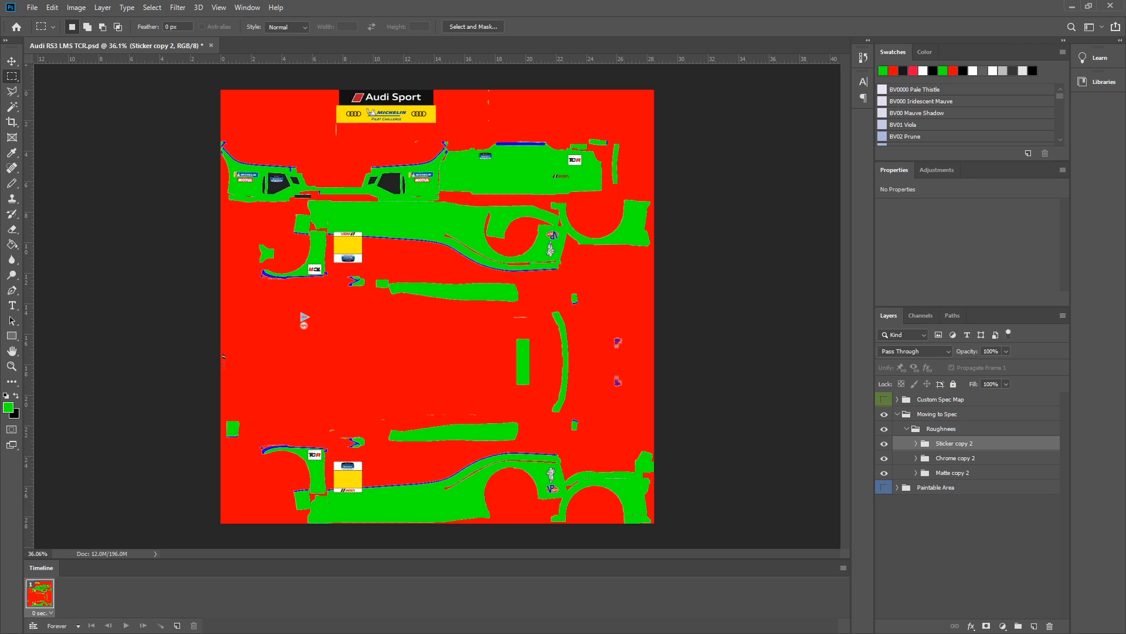
# Step: Give Sticker copy 2 a grey Color Overlay at brightness 37
pyautogui.click(969, 626)
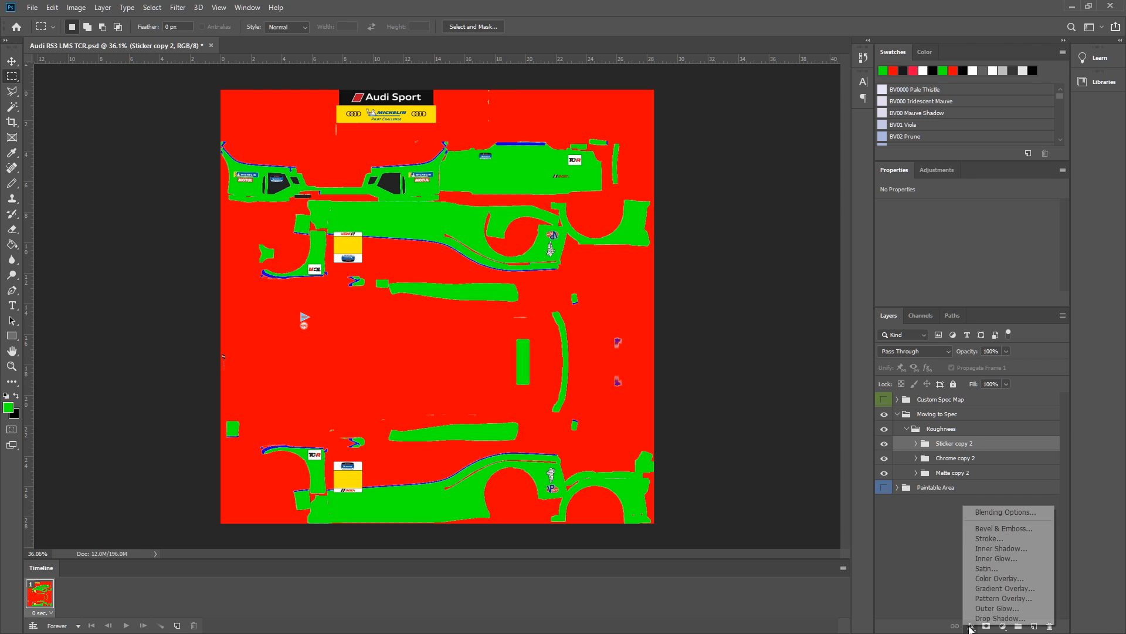
pyautogui.click(995, 578)
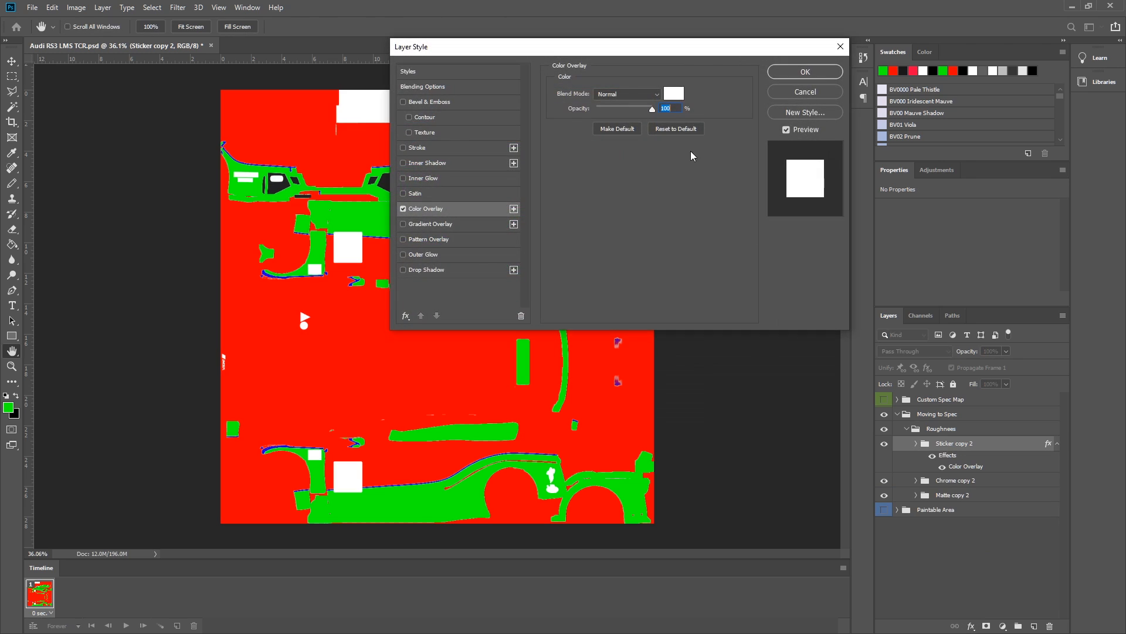
pyautogui.click(670, 95)
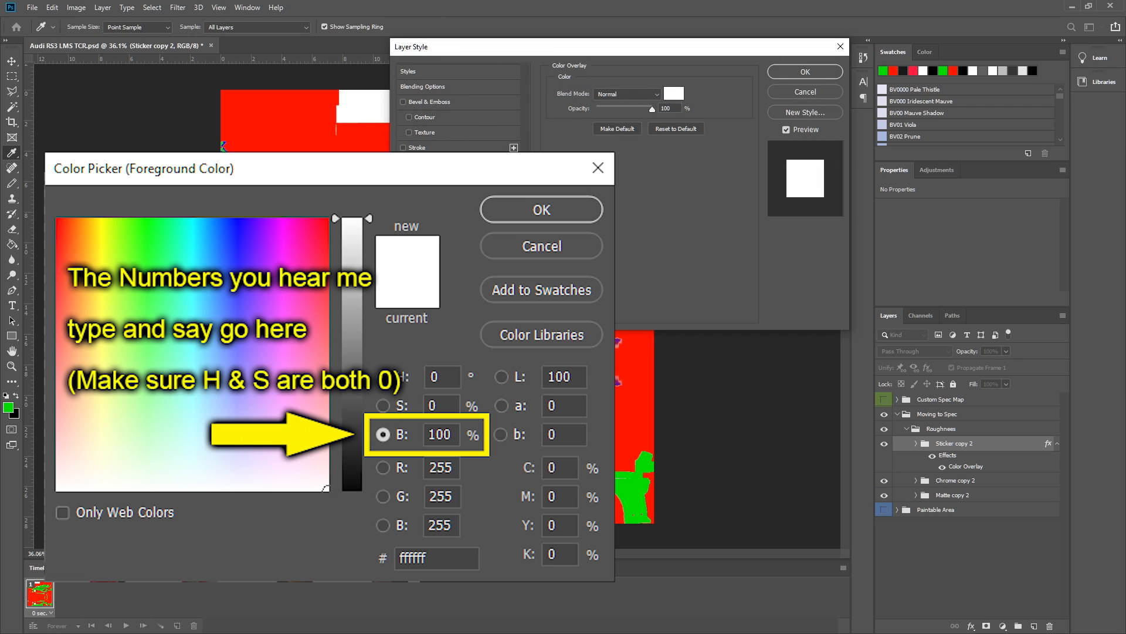
pyautogui.write('37')
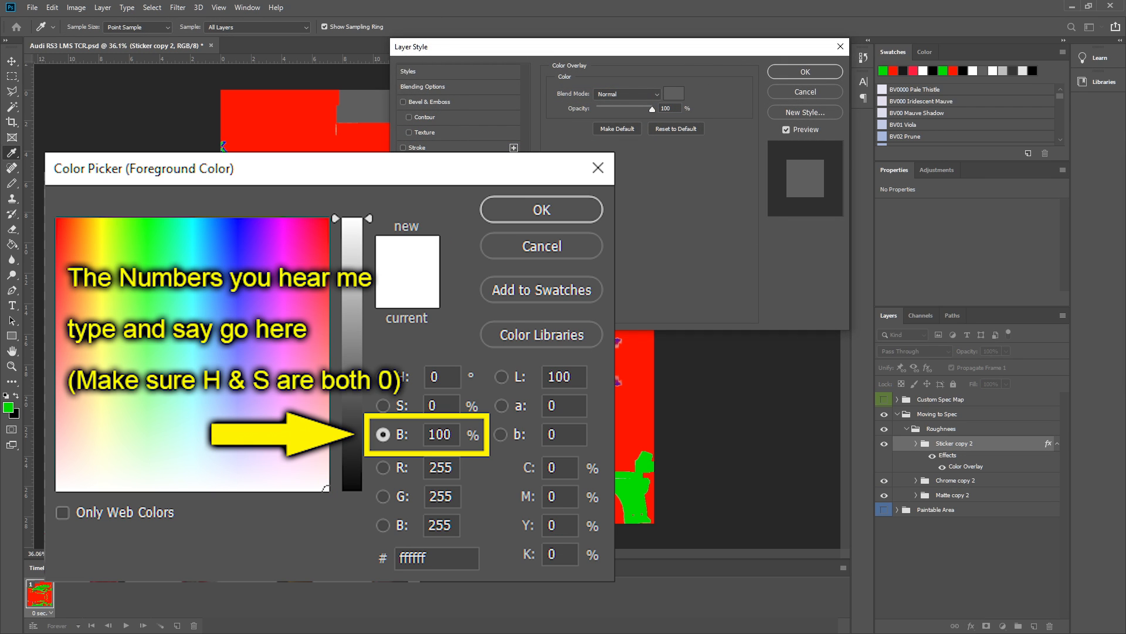
pyautogui.press('Return')
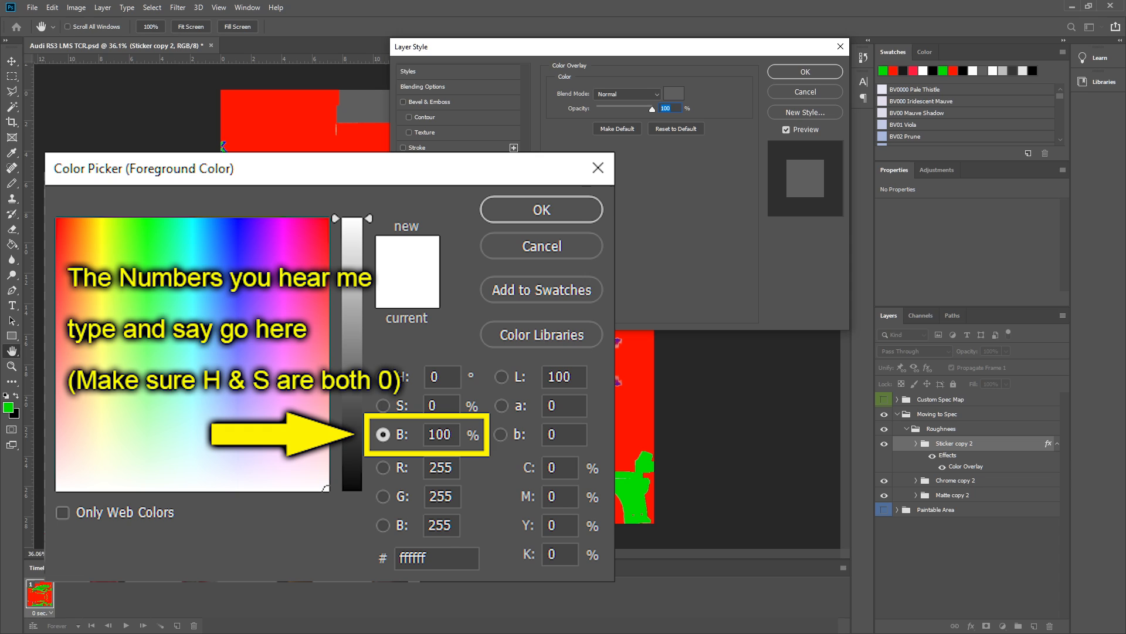
pyautogui.click(805, 71)
# Step: Give Chrome copy 2 a black Color Overlay at brightness 0
pyautogui.click(973, 487)
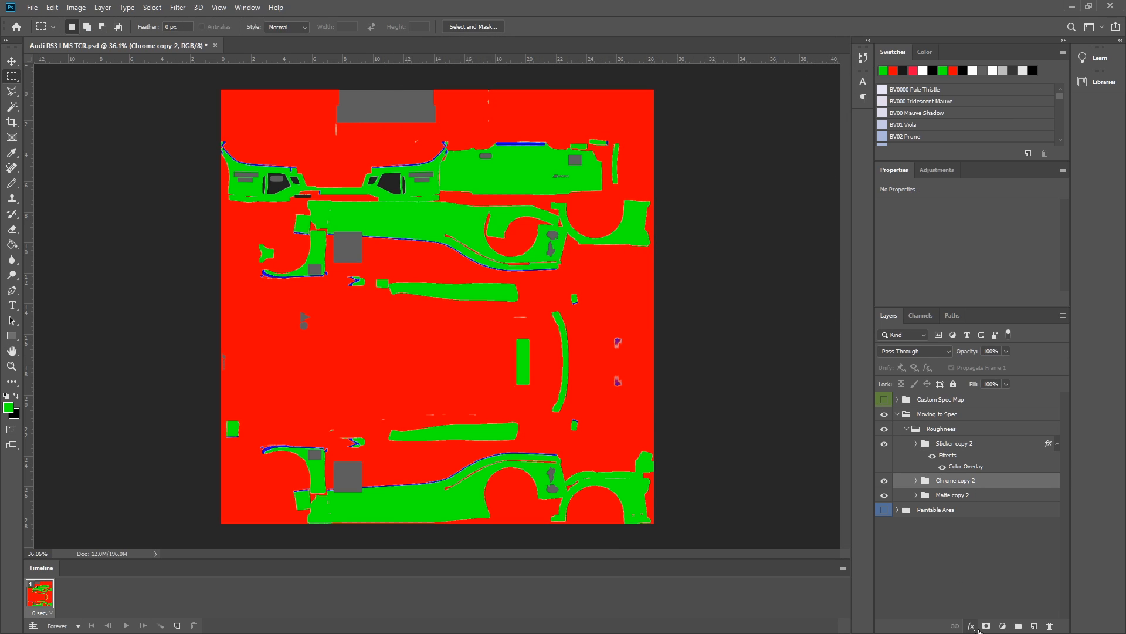
pyautogui.click(971, 626)
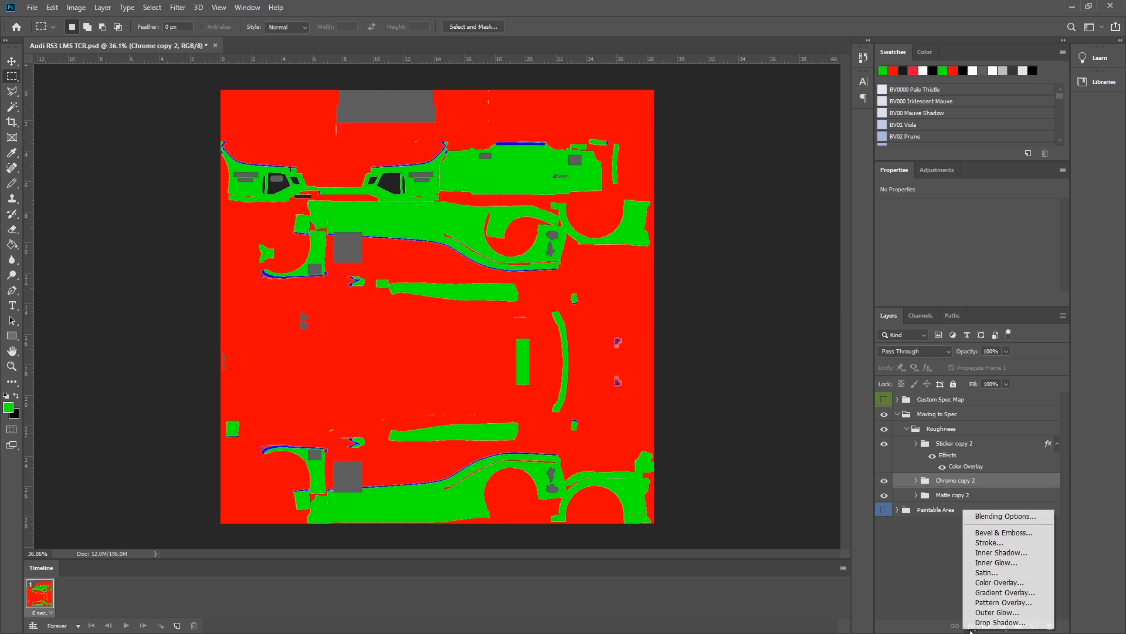
pyautogui.click(995, 583)
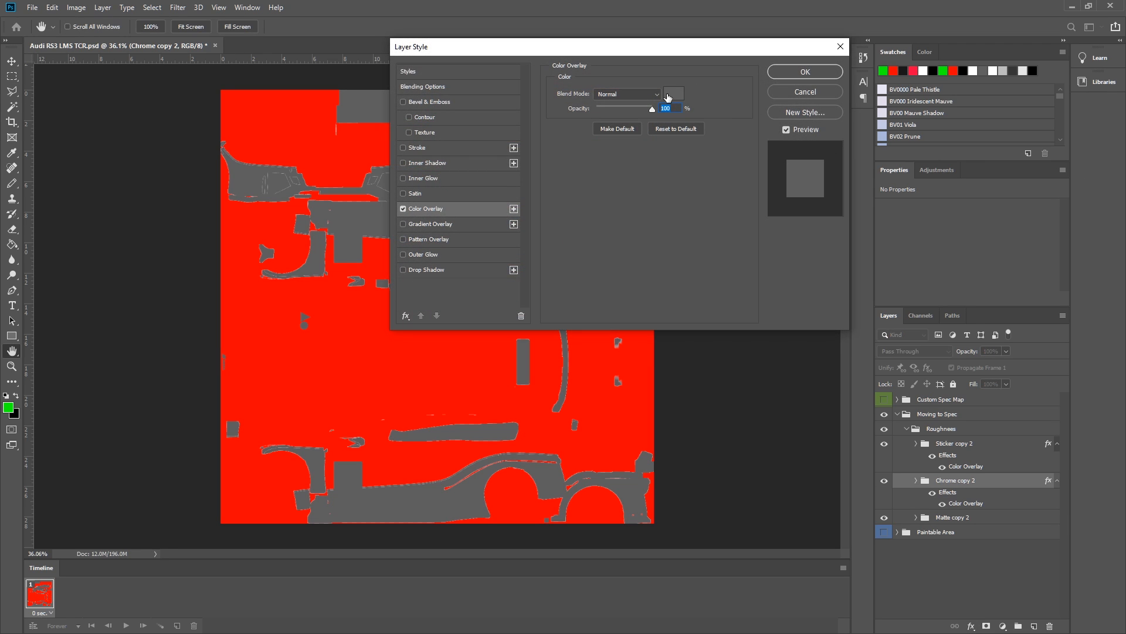
pyautogui.click(669, 95)
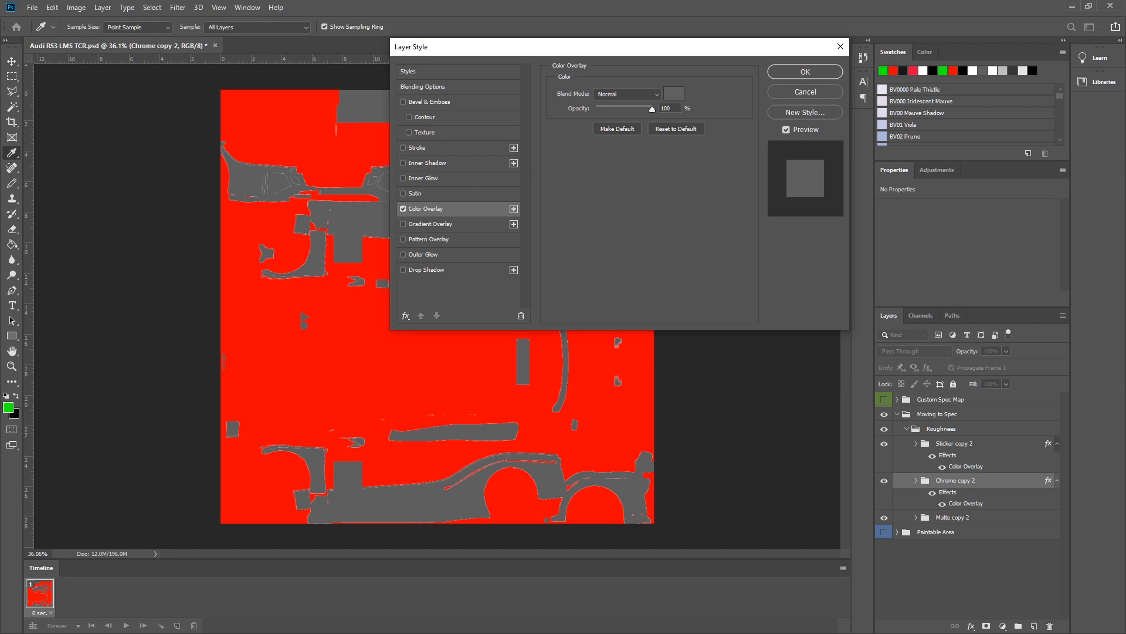
pyautogui.write('0')
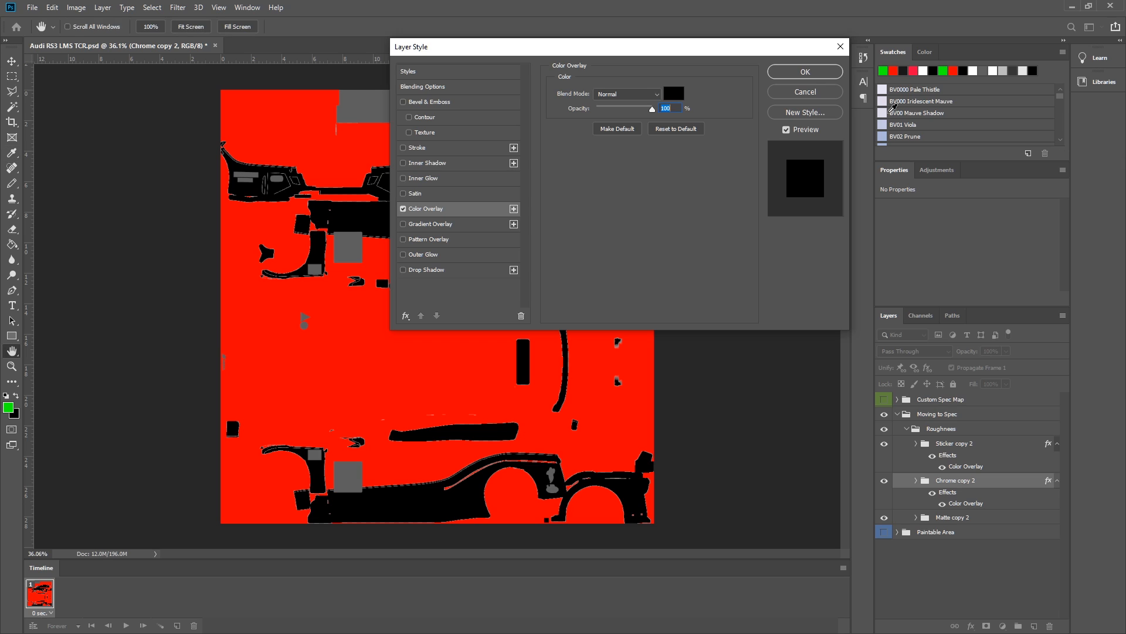
pyautogui.click(783, 72)
# Step: Give Matte copy 2 a white Color Overlay
pyautogui.rightClick(972, 519)
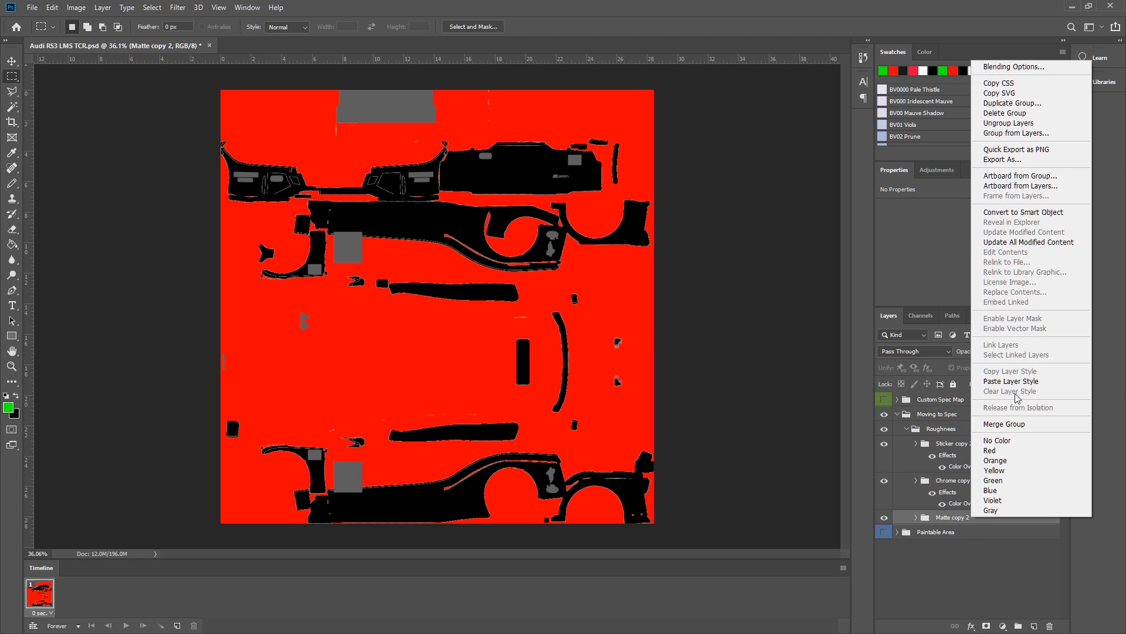
pyautogui.click(991, 588)
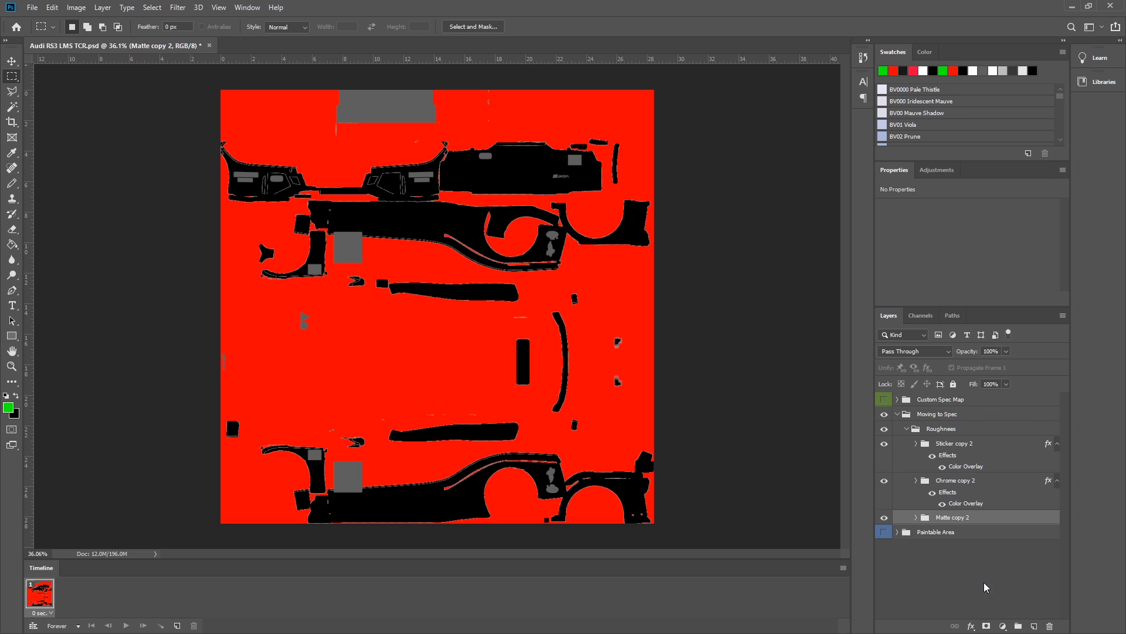
pyautogui.click(972, 626)
pyautogui.click(999, 576)
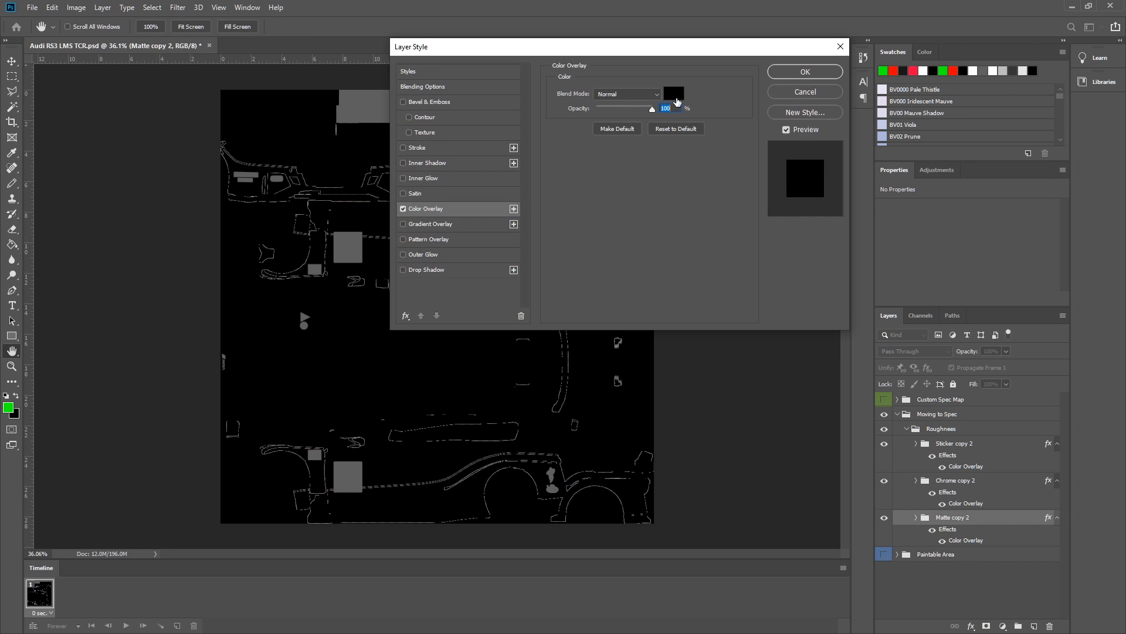
pyautogui.click(675, 98)
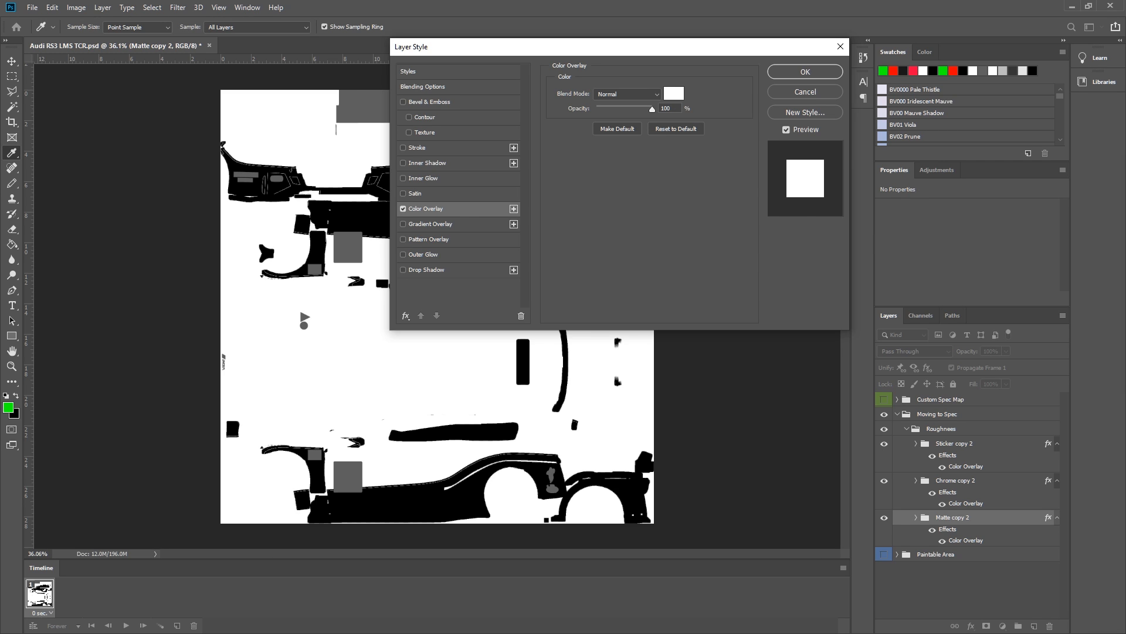
pyautogui.click(819, 71)
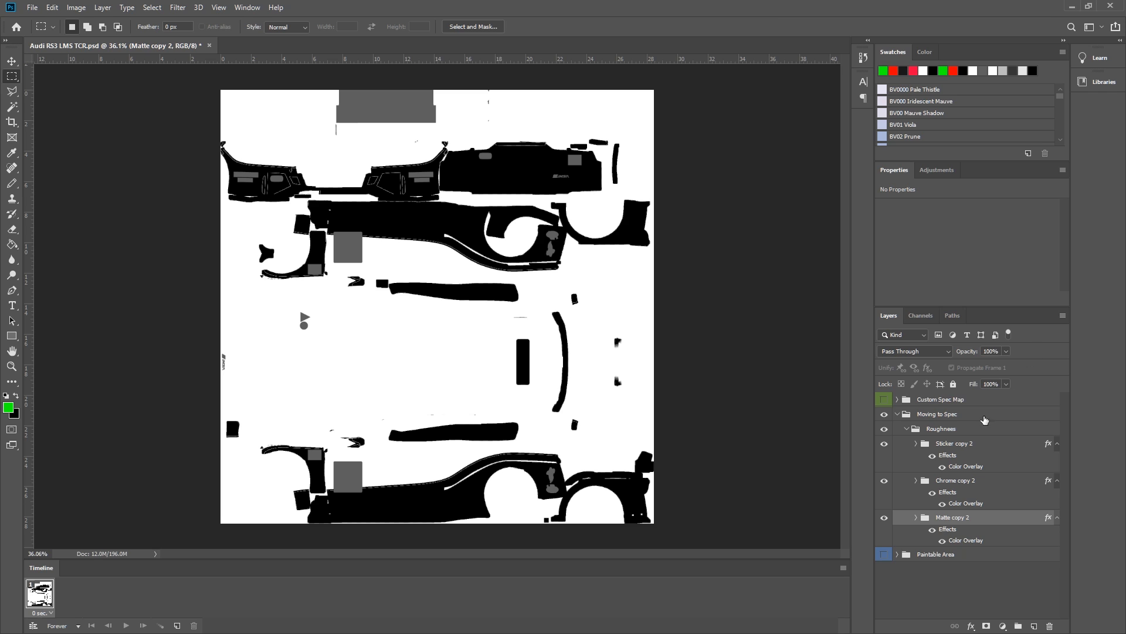
# Step: Merge the Sticker copy 2, Chrome copy 2 and Matte copy 2 groups into single layers
pyautogui.click(969, 434)
pyautogui.rightClick(973, 445)
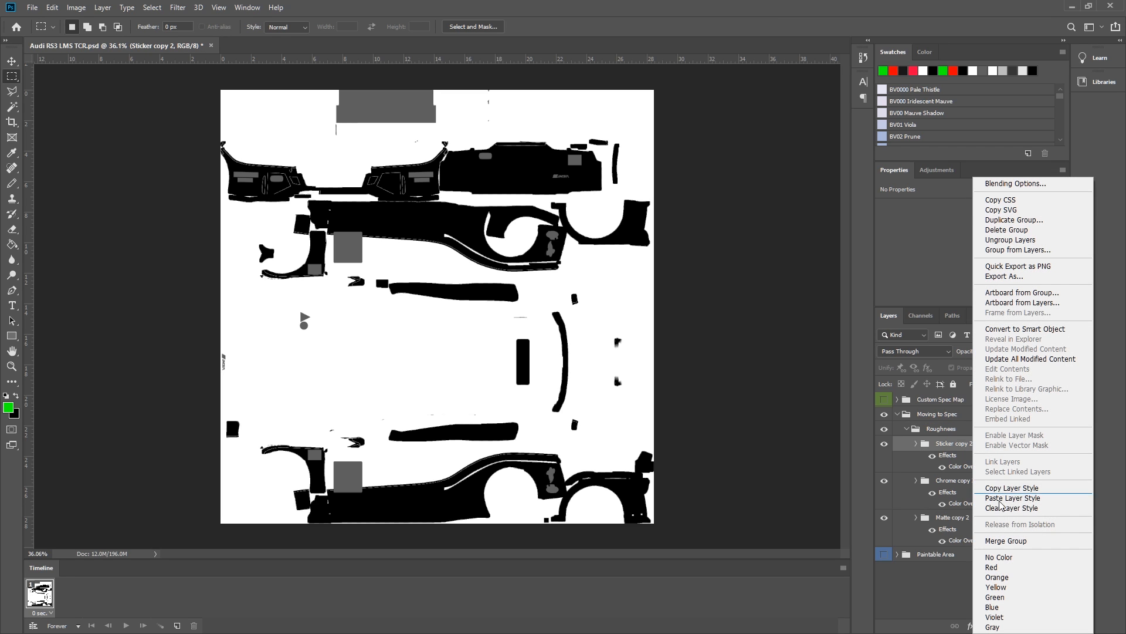
pyautogui.click(1021, 540)
pyautogui.rightClick(967, 469)
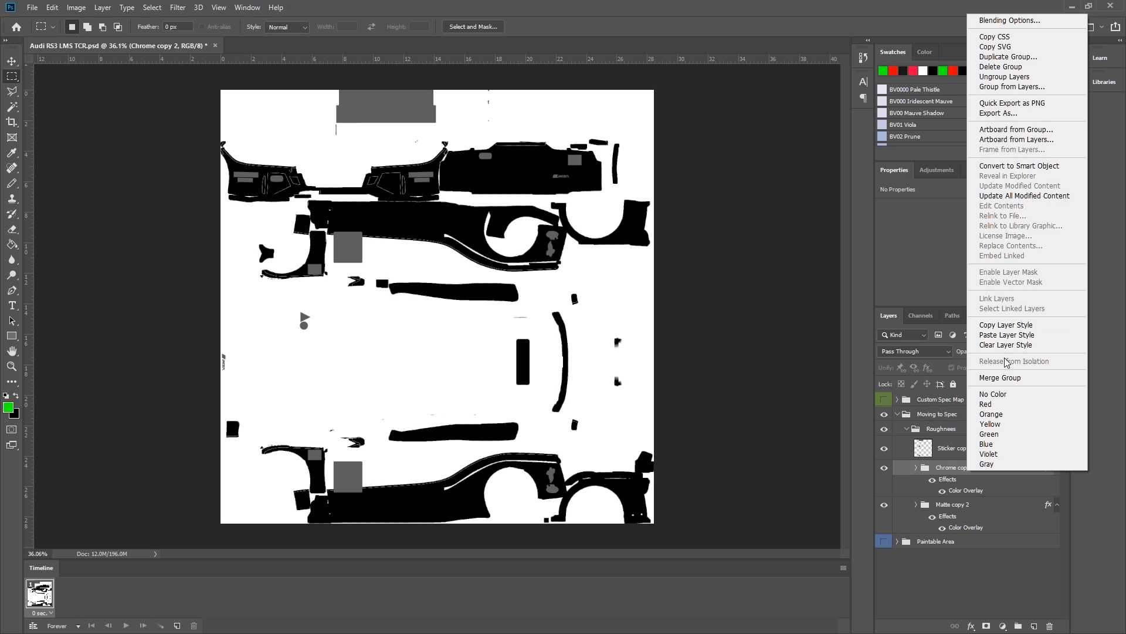
pyautogui.click(1004, 377)
pyautogui.rightClick(969, 493)
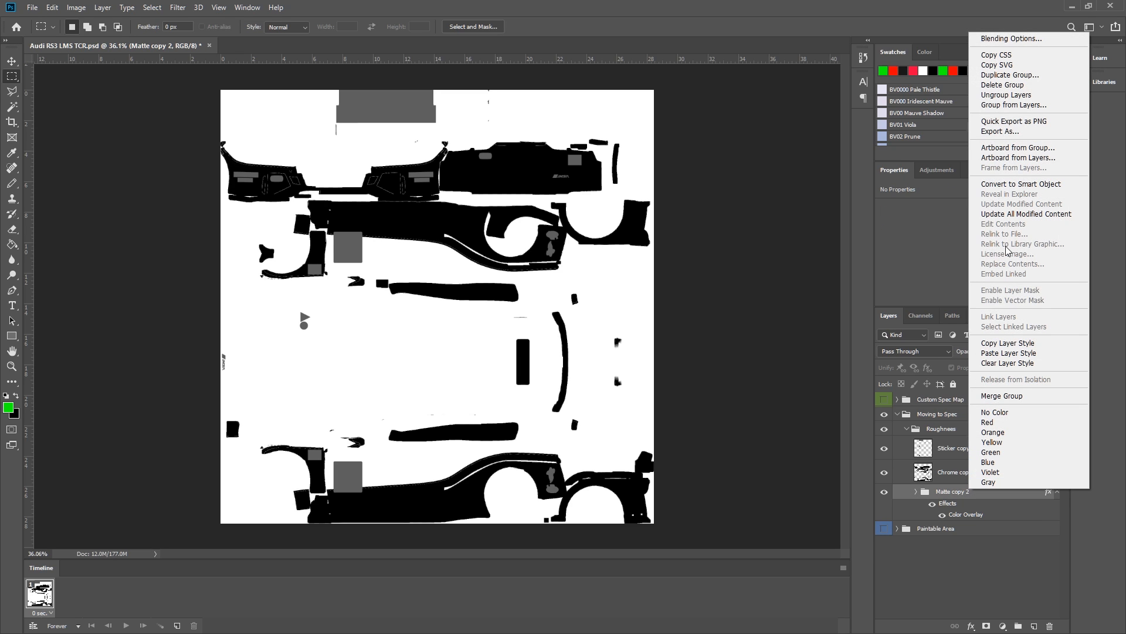
pyautogui.click(1011, 402)
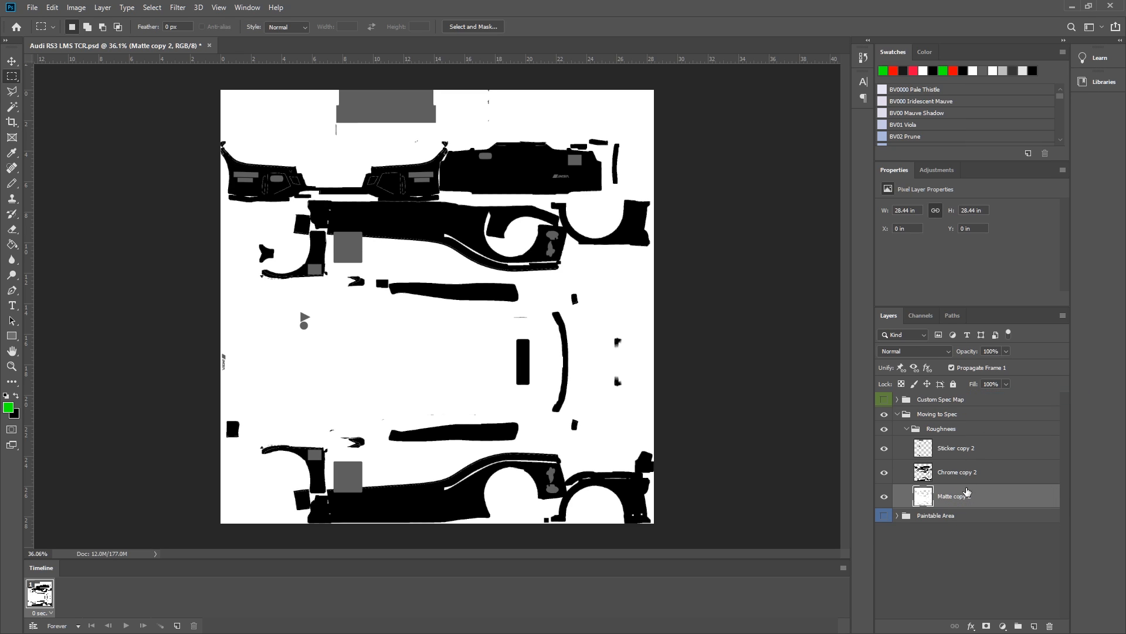
pyautogui.click(907, 430)
# Step: Show Custom Spec Map, place Roughnees above Base Paint in Green Channel Roughness, and hide Moving to Spec
pyautogui.click(884, 399)
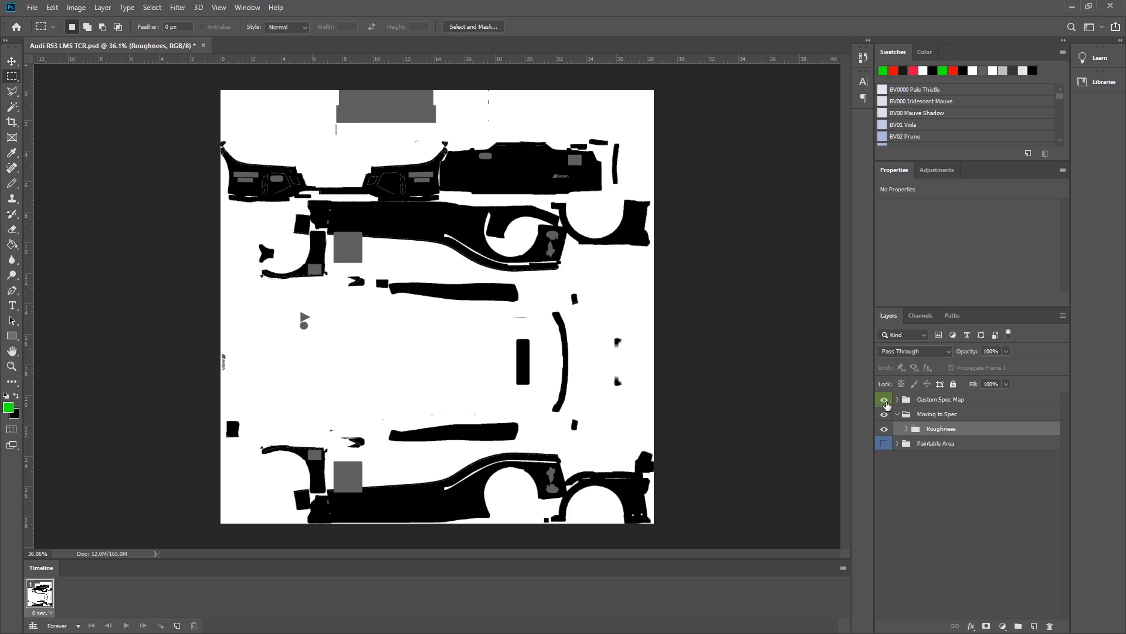
pyautogui.click(897, 400)
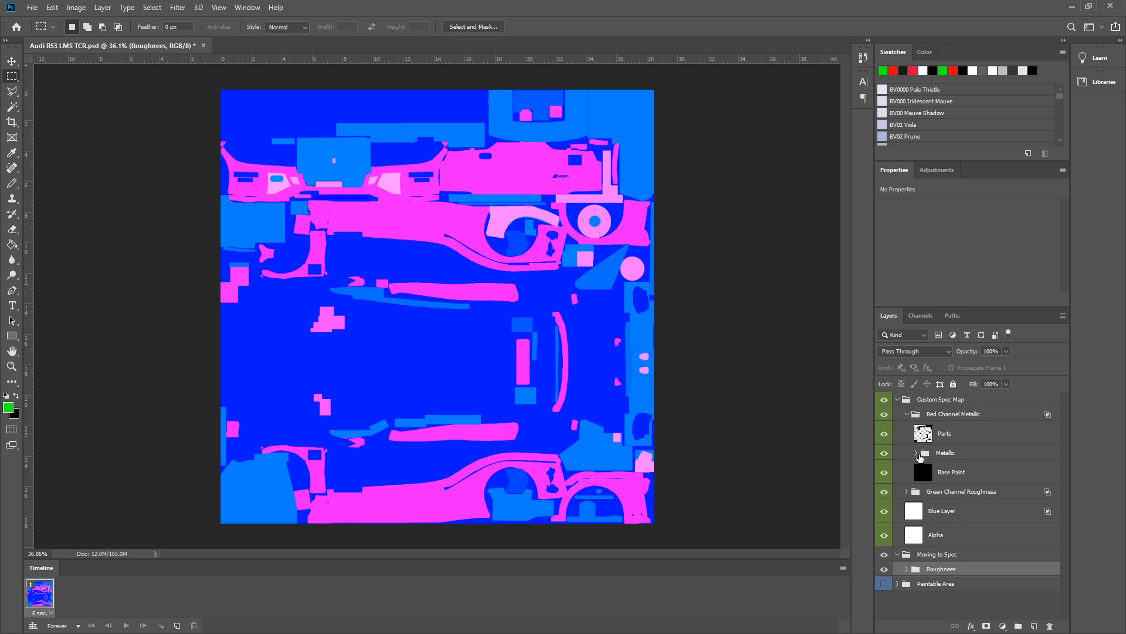
pyautogui.click(907, 414)
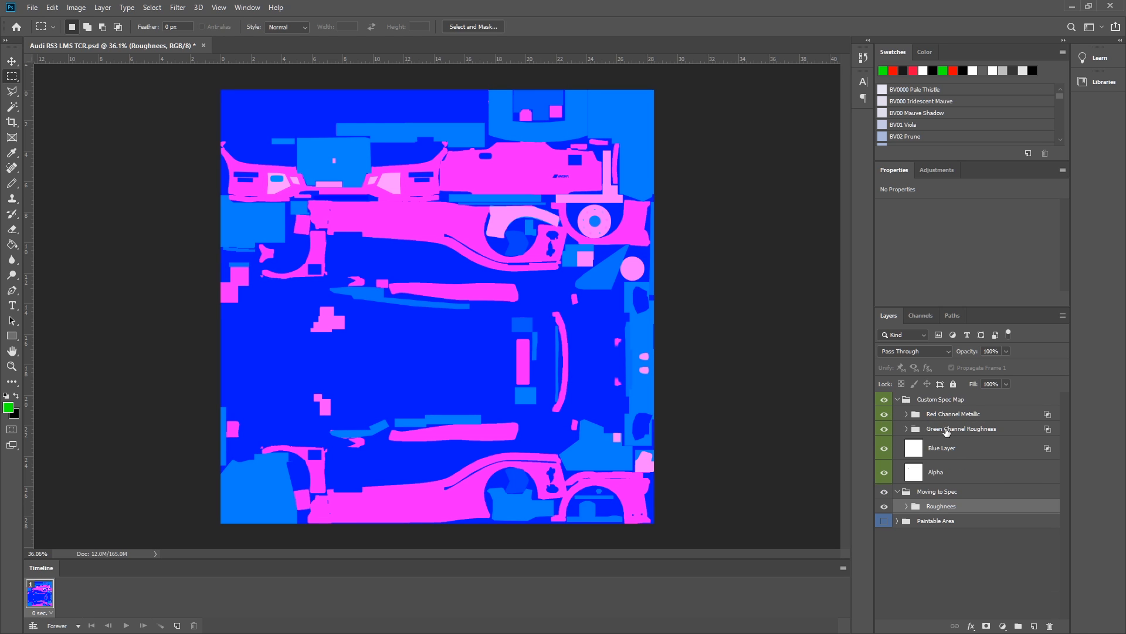
pyautogui.click(907, 429)
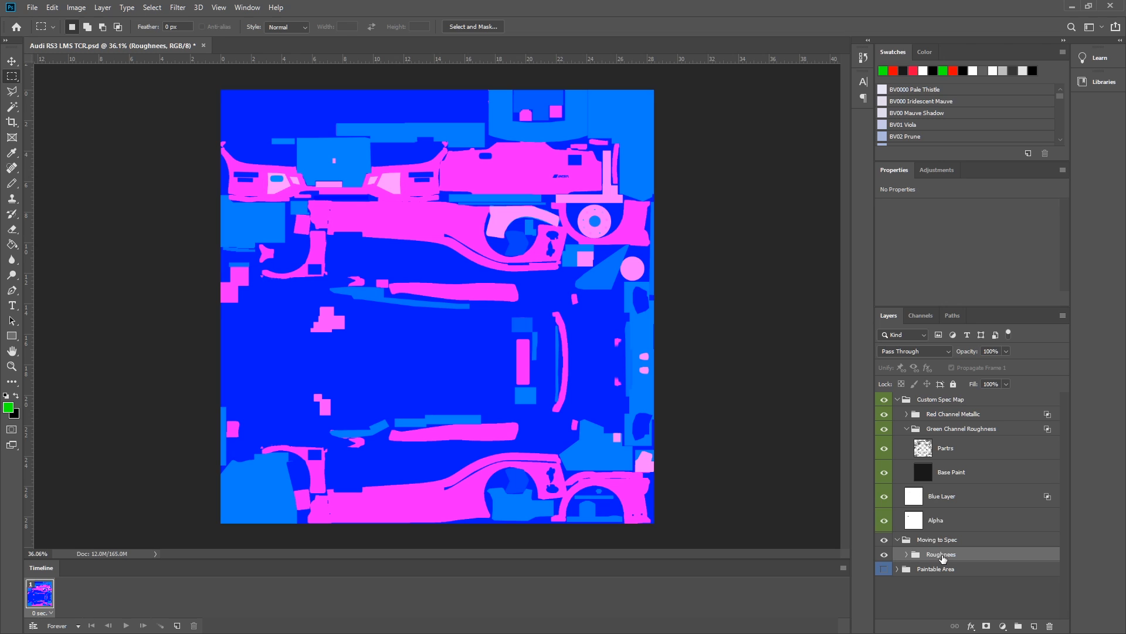
pyautogui.moveTo(942, 557); pyautogui.dragTo(961, 461)
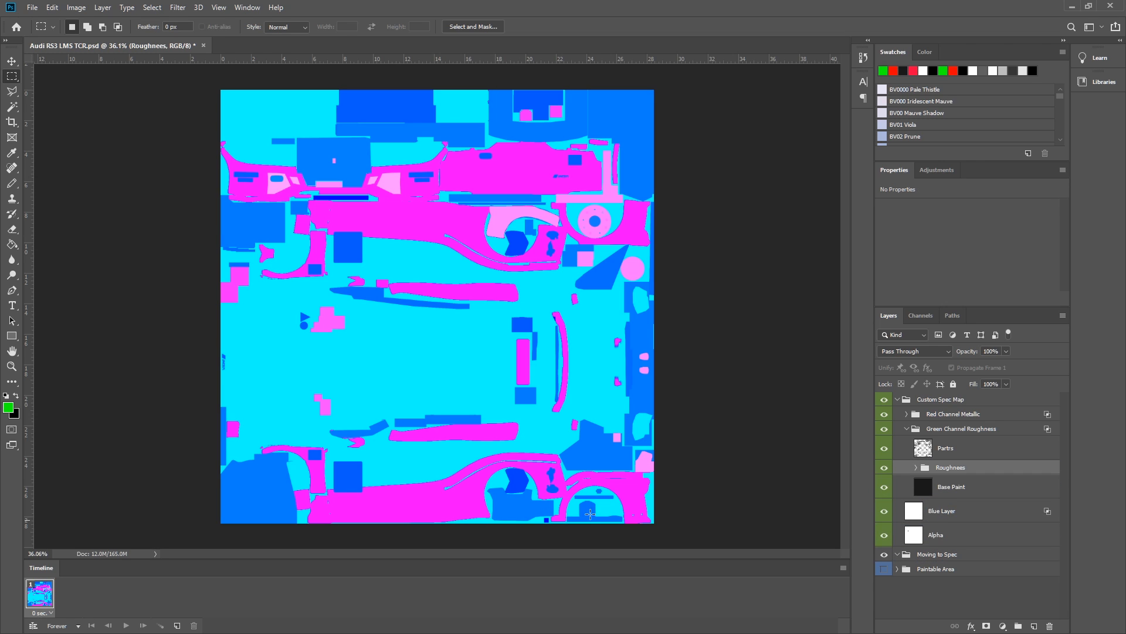
pyautogui.click(911, 433)
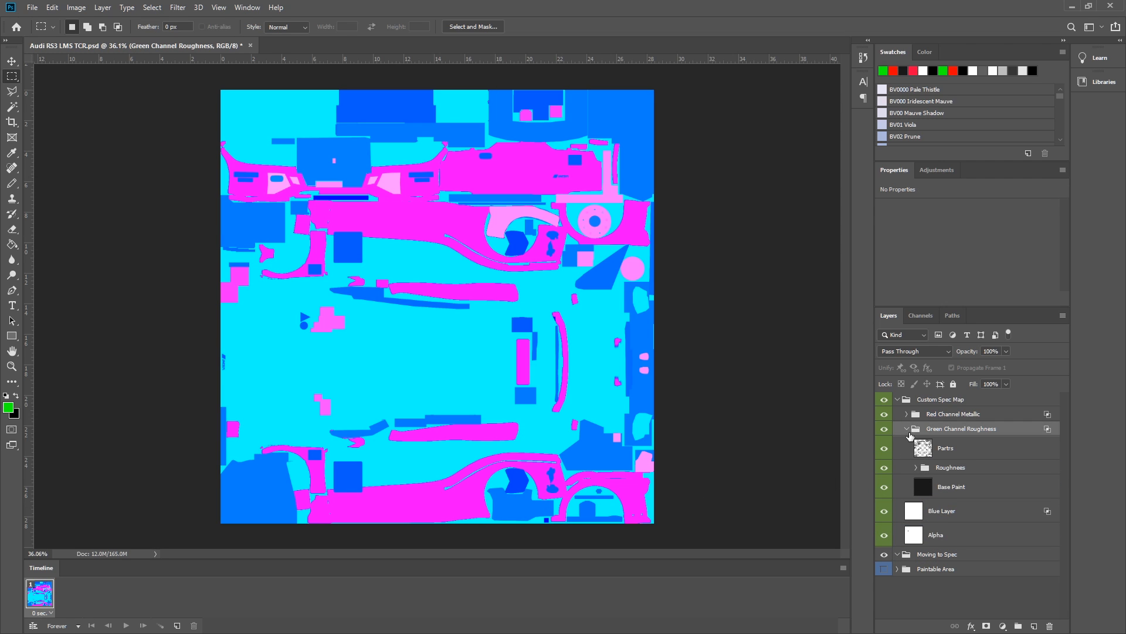
pyautogui.click(907, 429)
pyautogui.click(885, 493)
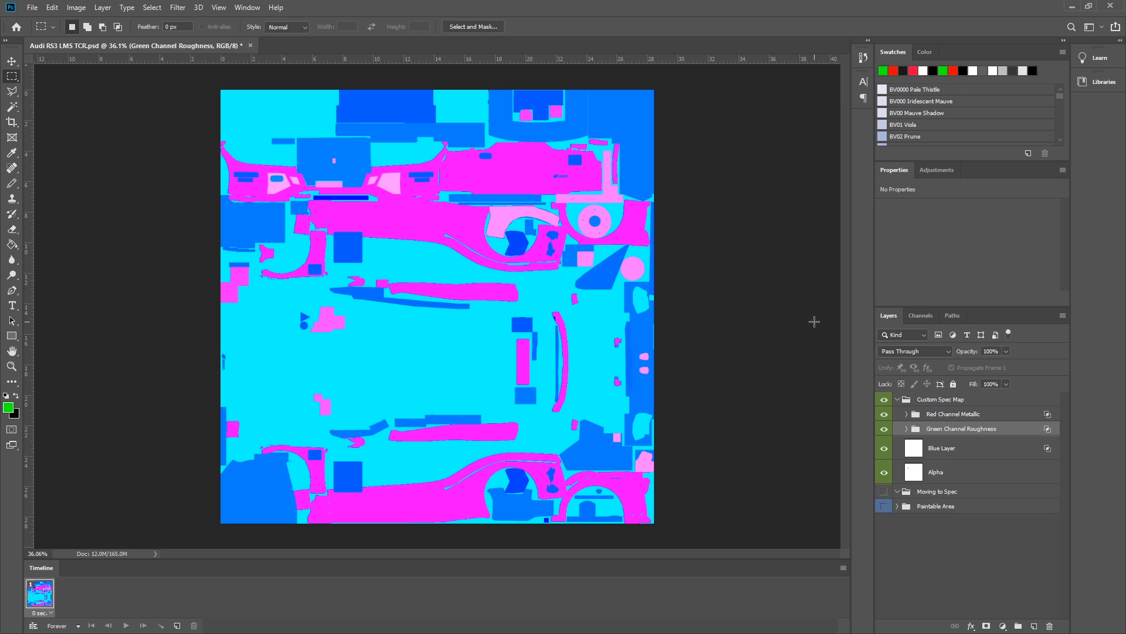
pyautogui.click(896, 400)
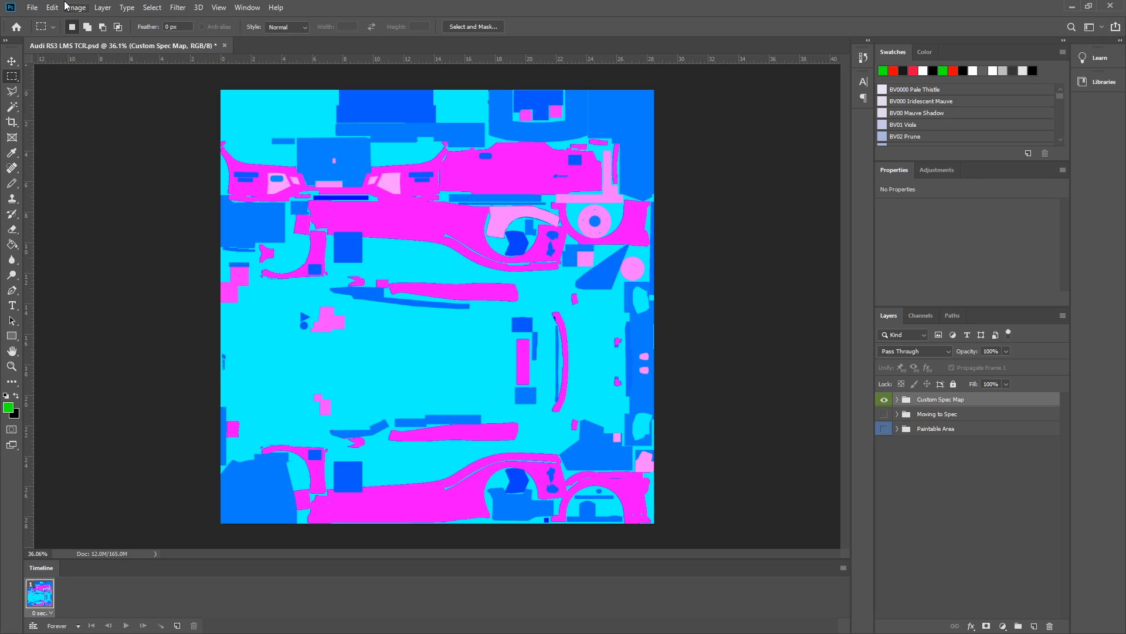
# Step: Save a 32 bits/pixel Targa copy named My Spec Layer.tga in 112_template_RS3
pyautogui.click(33, 7)
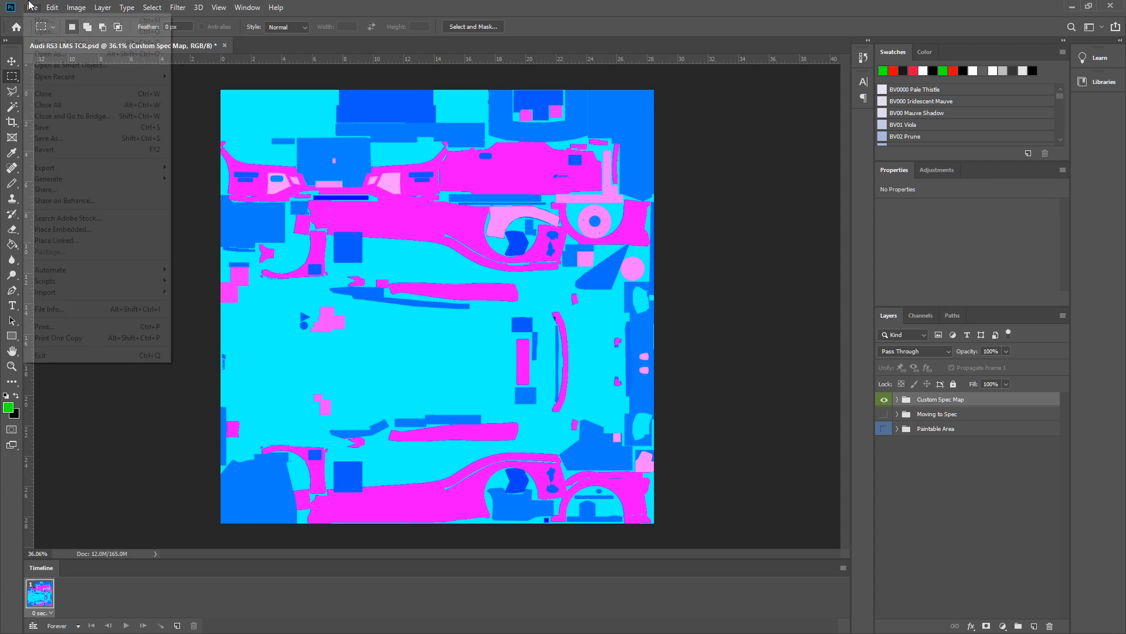
pyautogui.click(74, 142)
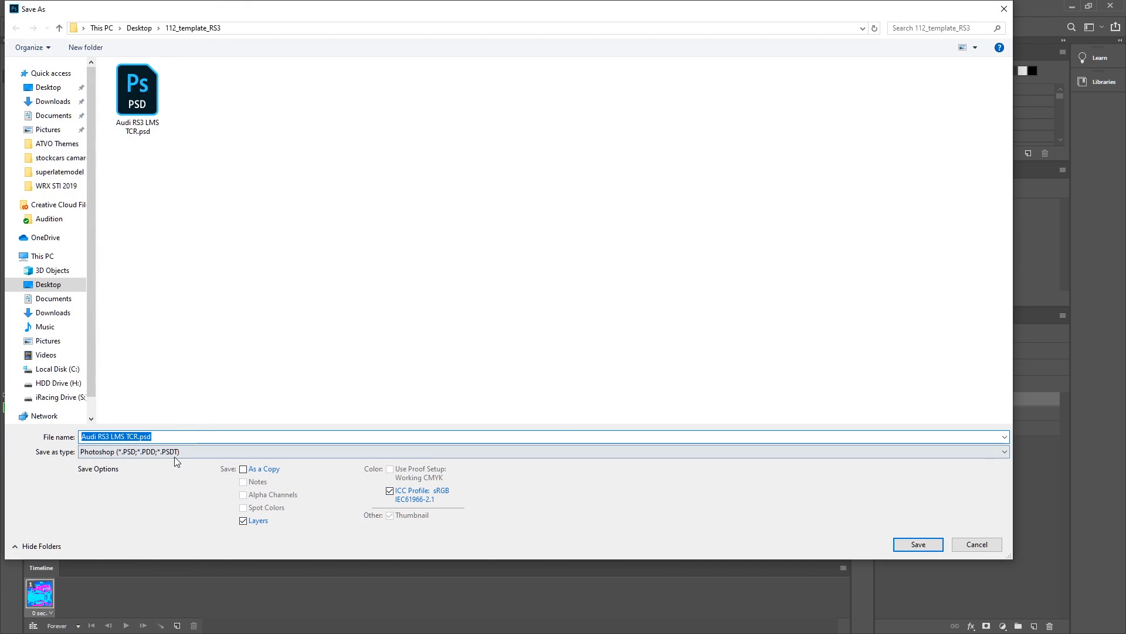
pyautogui.click(174, 457)
pyautogui.click(140, 430)
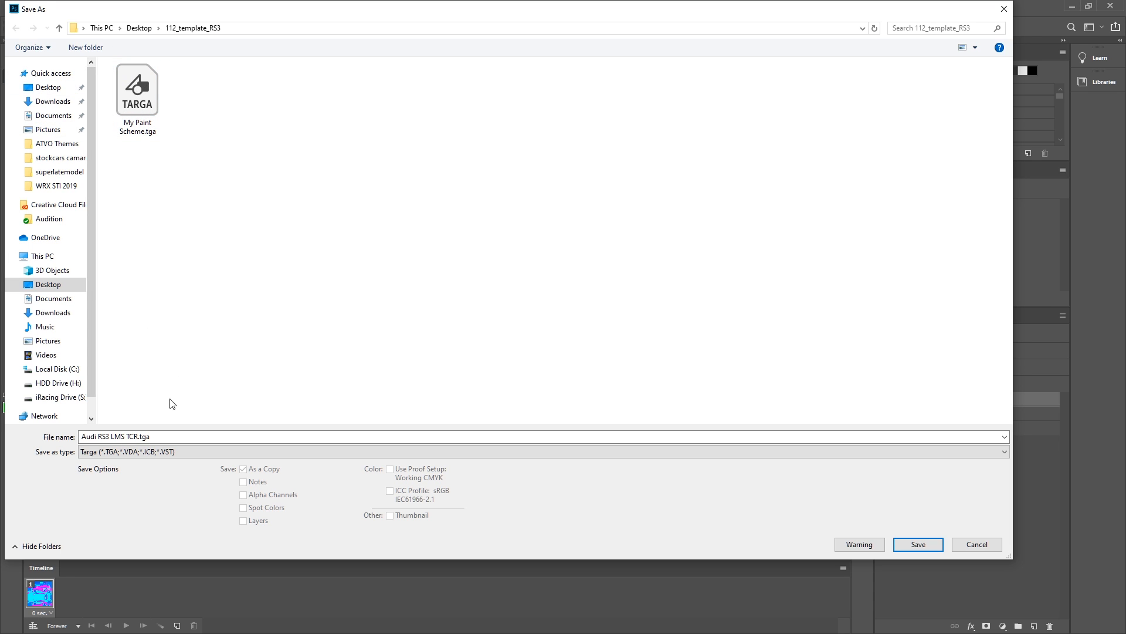
pyautogui.click(175, 438)
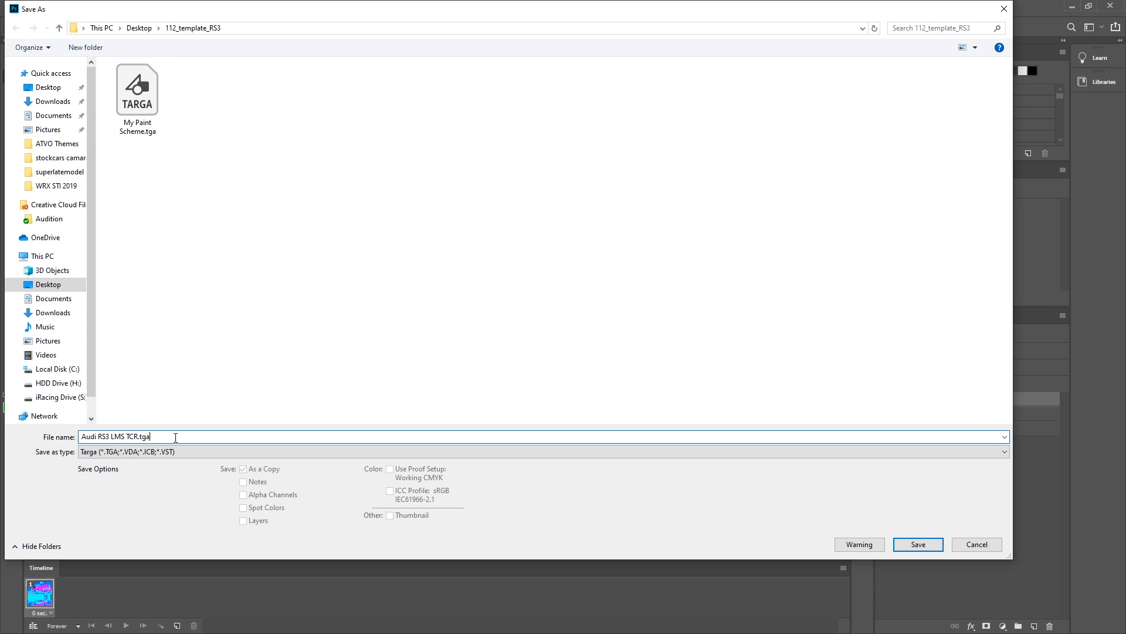
pyautogui.hotkey('ctrl', 'a')
pyautogui.write('My ')
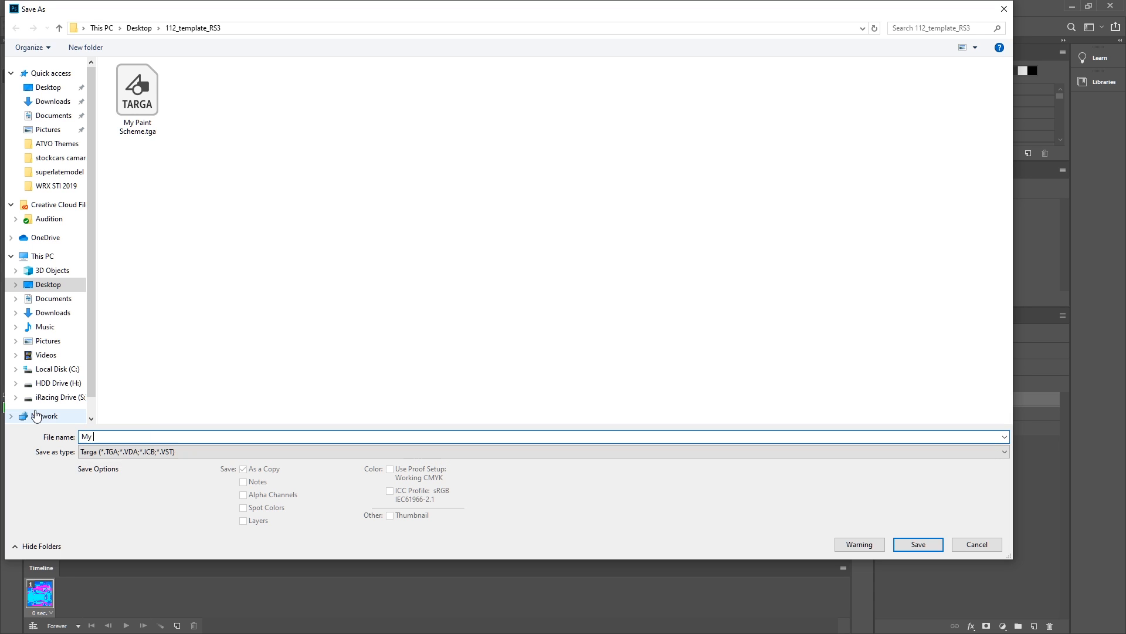
pyautogui.write('Spec Layer')
pyautogui.press('Return')
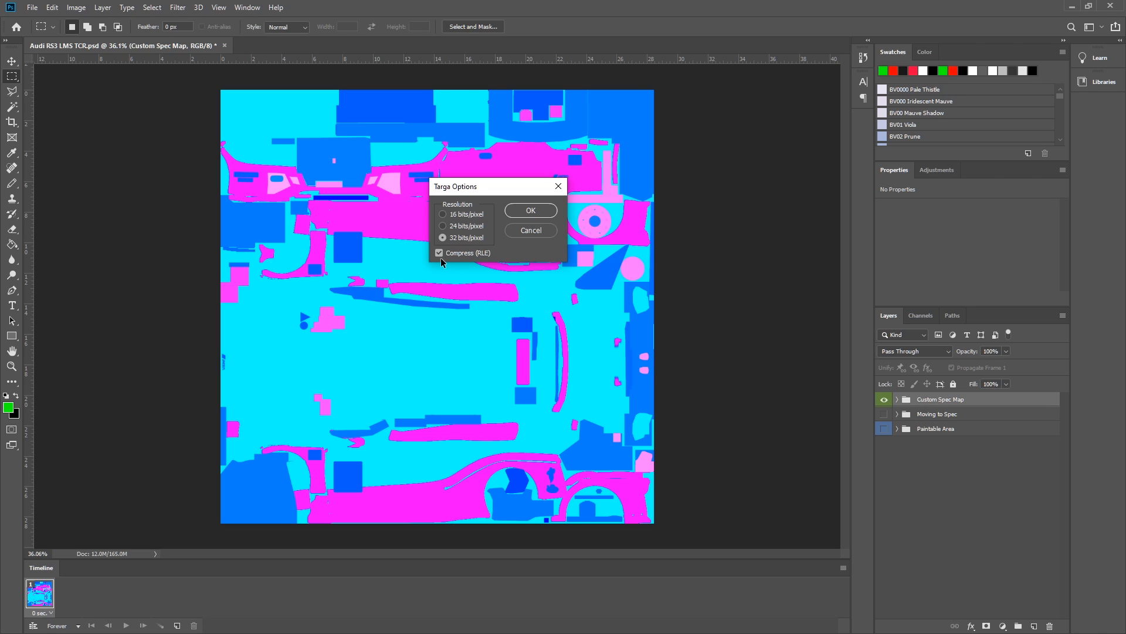
pyautogui.click(530, 211)
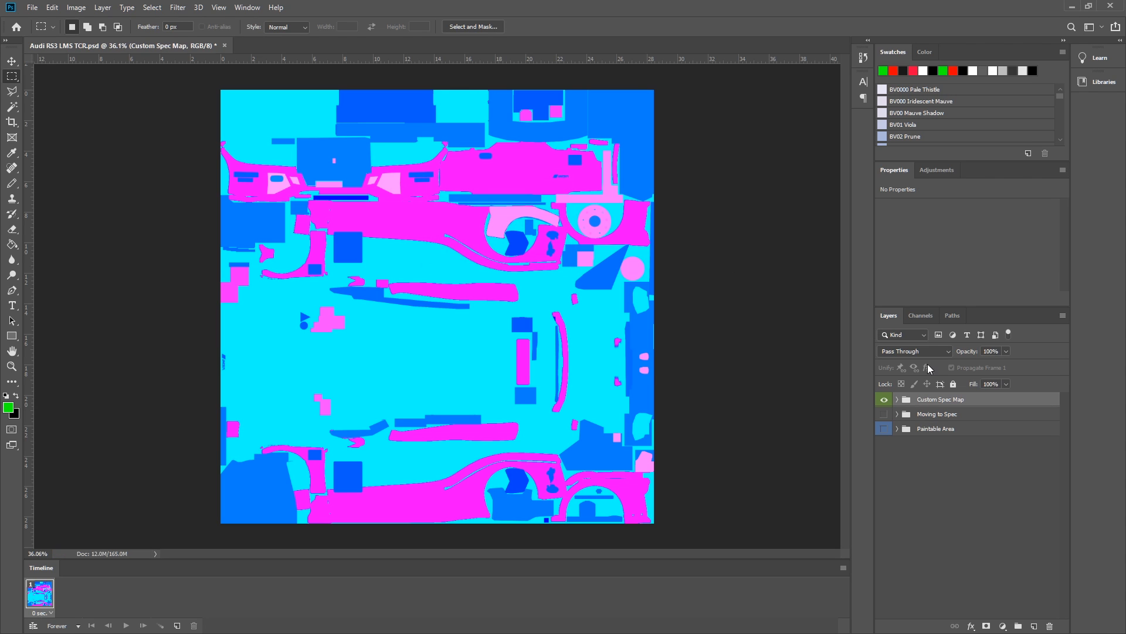
pyautogui.click(897, 399)
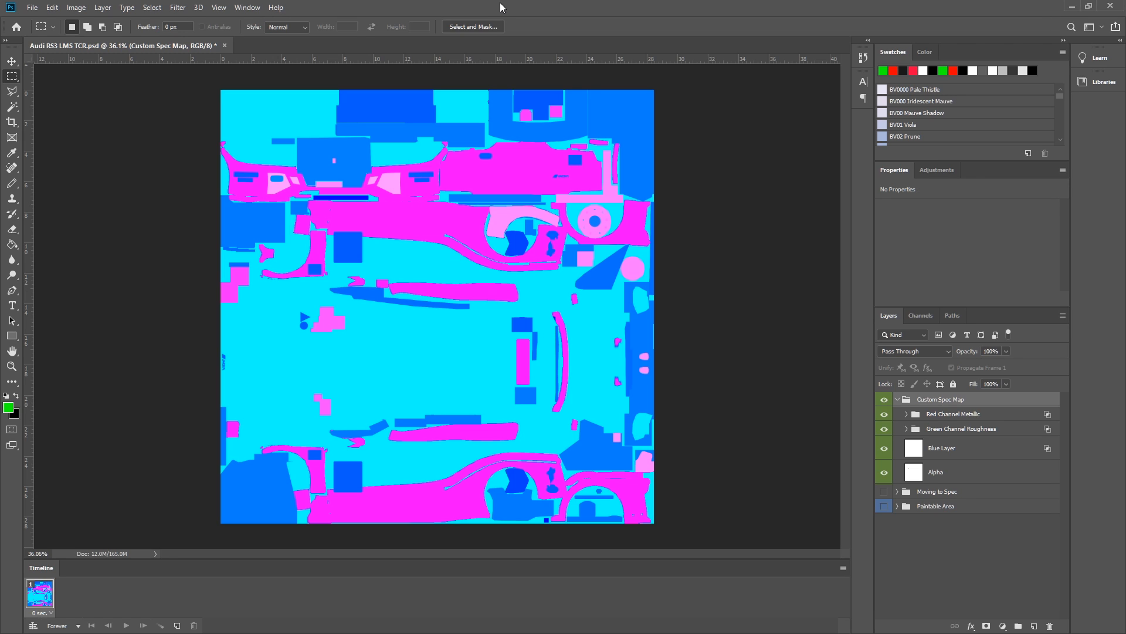
# Step: Save the Photoshop document and go to the My Account page on iRacing
pyautogui.hotkey('ctrl', 's')
pyautogui.click(1066, 5)
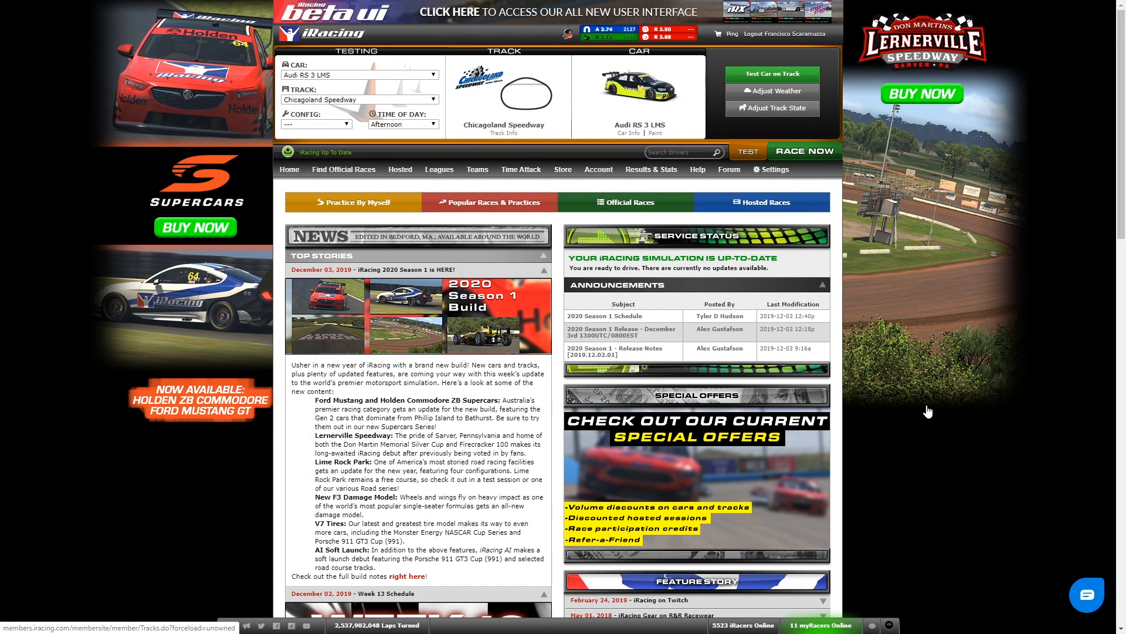
pyautogui.moveTo(599, 169)
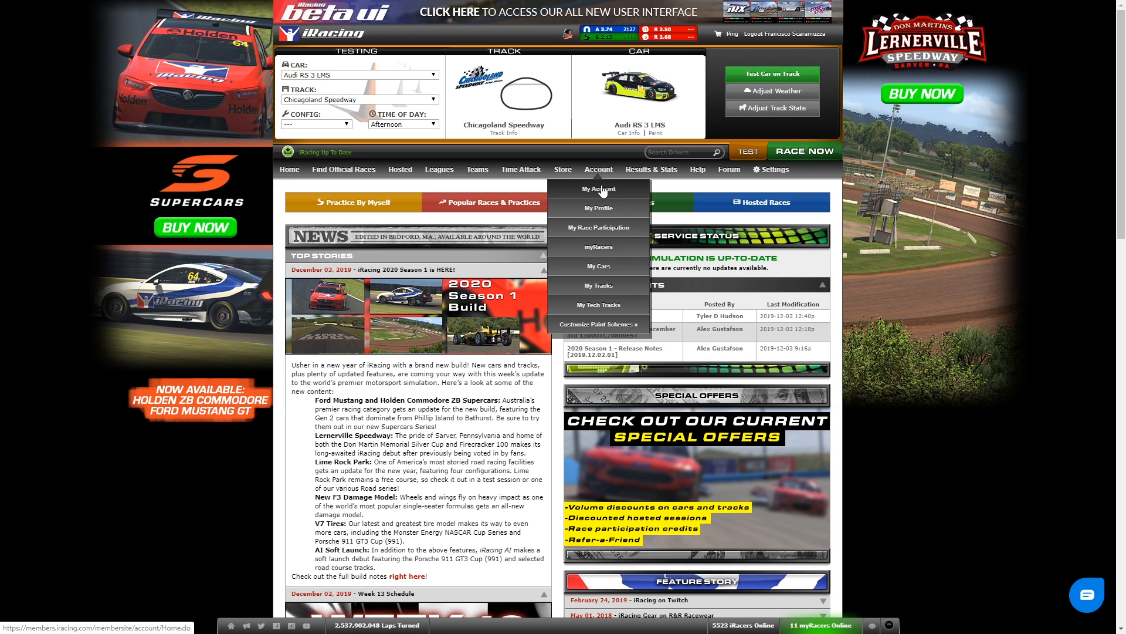
pyautogui.click(603, 189)
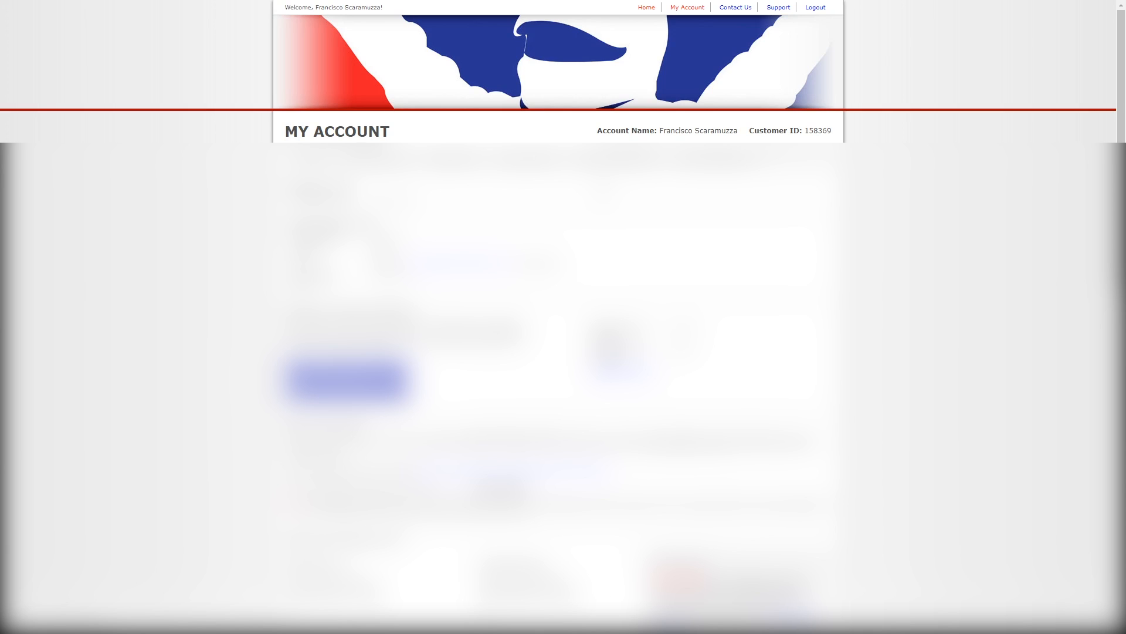
# Step: Highlight the Customer ID number on the My Account page
pyautogui.moveTo(750, 130); pyautogui.dragTo(833, 130)
pyautogui.click(831, 131)
pyautogui.moveTo(829, 132); pyautogui.dragTo(806, 130)
pyautogui.click(806, 130)
pyautogui.moveTo(833, 131); pyautogui.dragTo(753, 128)
pyautogui.click(755, 128)
pyautogui.moveTo(749, 131); pyautogui.dragTo(829, 132)
pyautogui.click(829, 131)
pyautogui.moveTo(829, 131)
pyautogui.mouseDown()
pyautogui.moveTo(805, 131)
pyautogui.moveTo(836, 132)
pyautogui.moveTo(818, 131)
pyautogui.mouseUp()
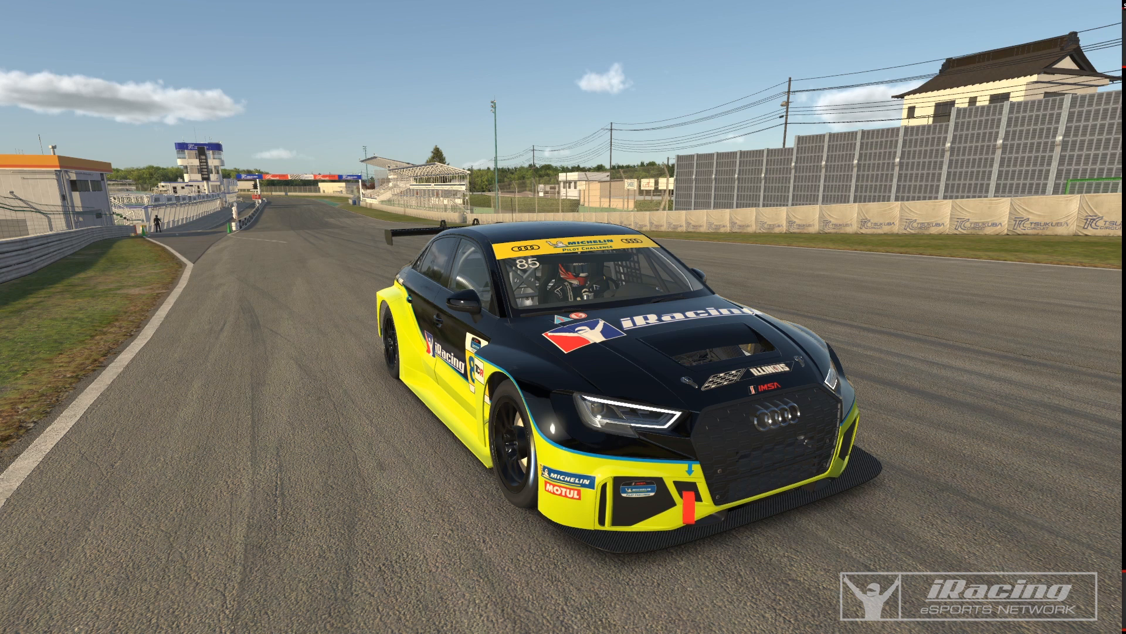
# Step: Open two Explorer windows, with the left one showing the folder containing My Spec Layer.tga
pyautogui.press('super+e')
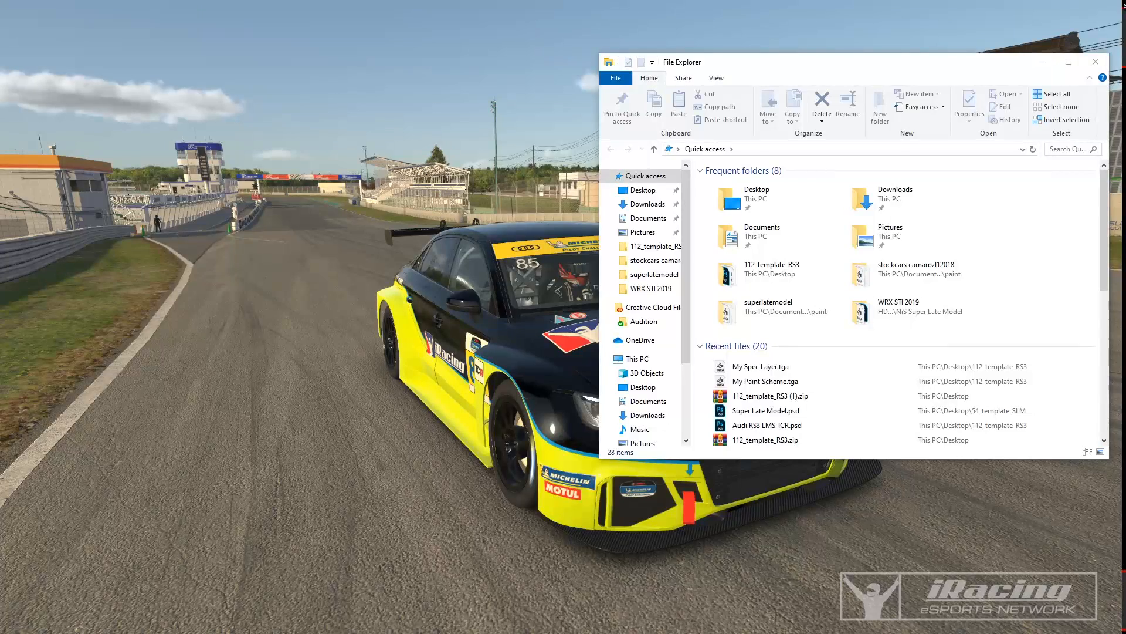
pyautogui.press('super+e')
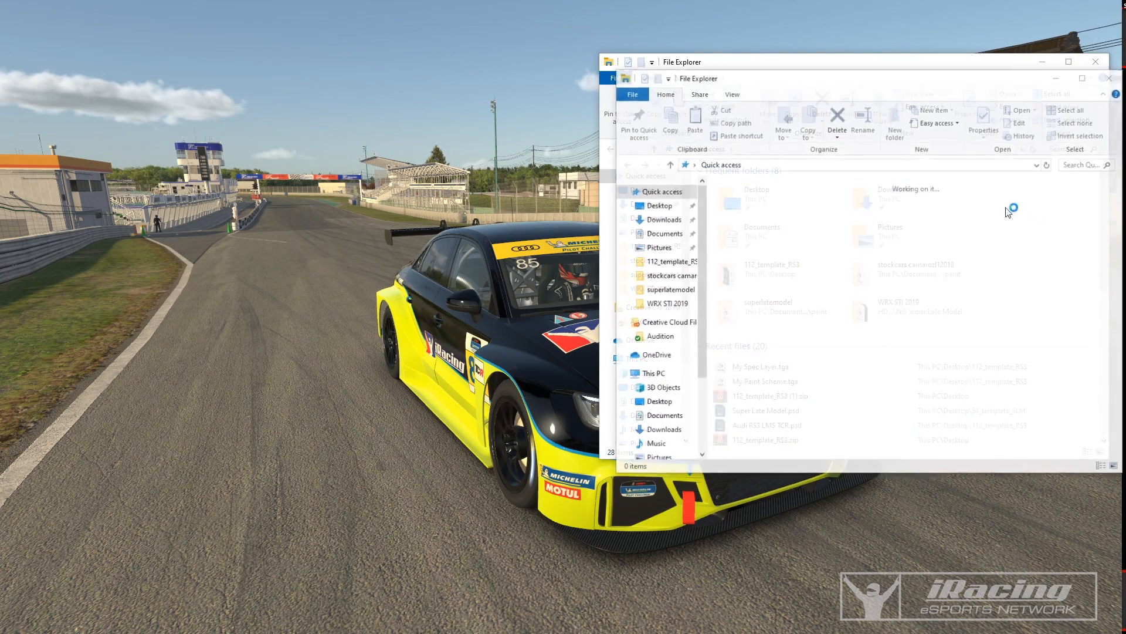
pyautogui.moveTo(771, 82); pyautogui.dragTo(232, 35)
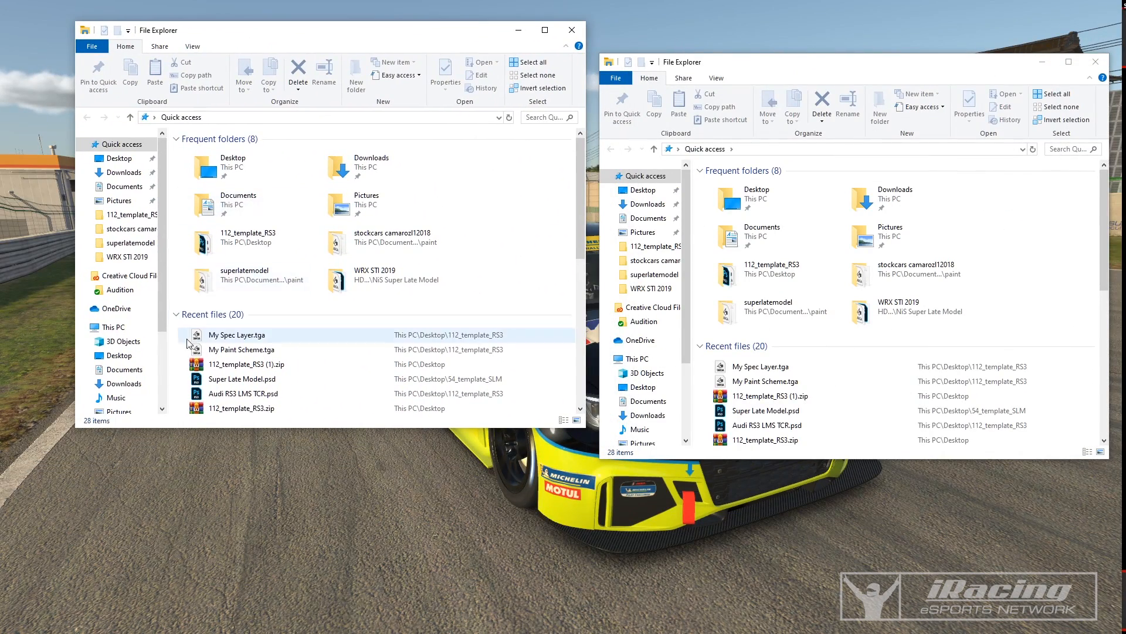
pyautogui.rightClick(240, 338)
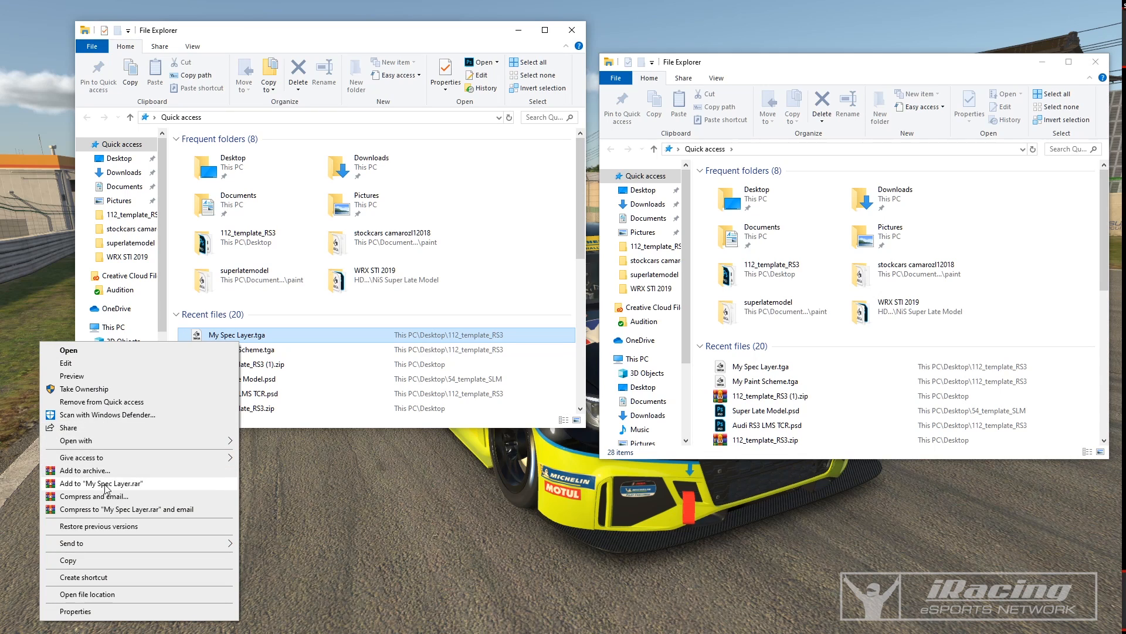
pyautogui.click(176, 594)
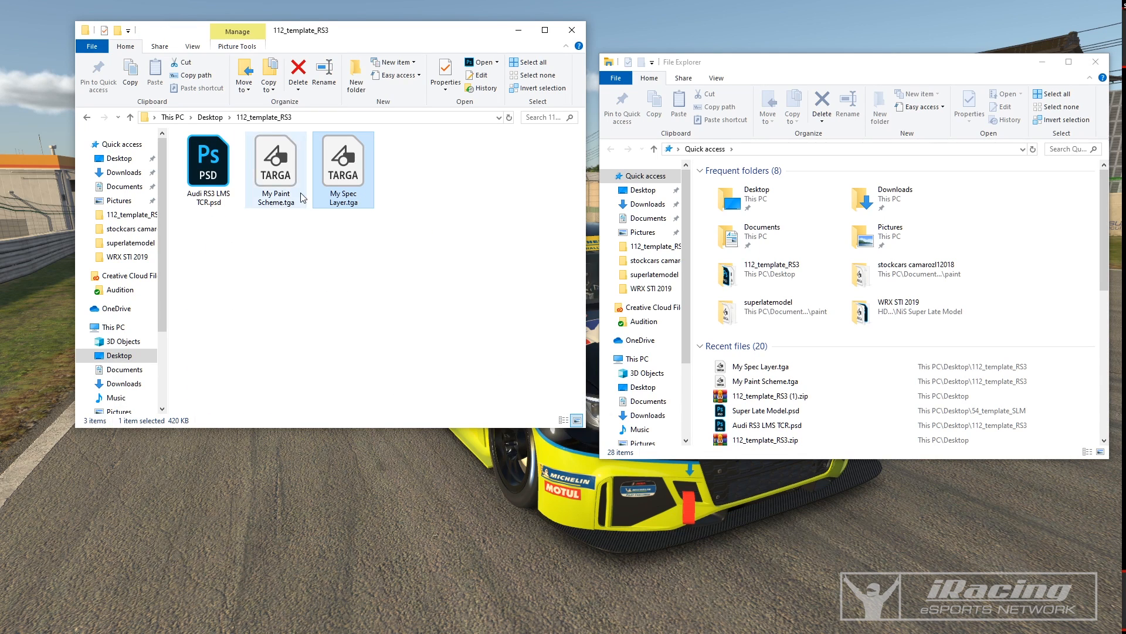
# Step: Navigate the right window to Documents > iRacing > paint > audirs3lms
pyautogui.click(645, 218)
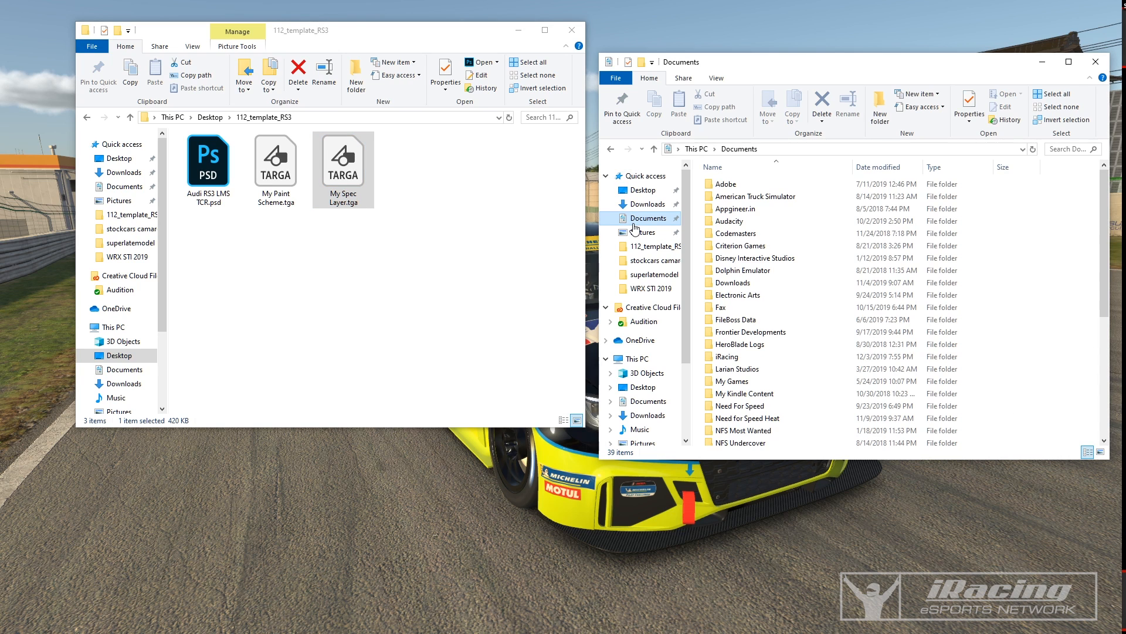
pyautogui.doubleClick(735, 358)
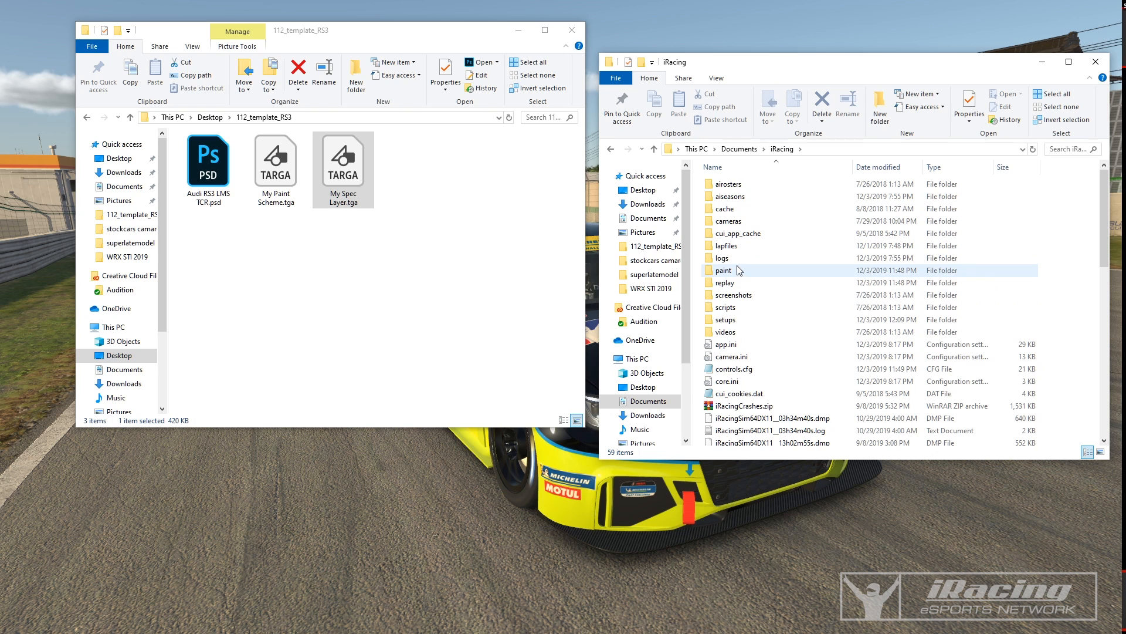
pyautogui.doubleClick(725, 270)
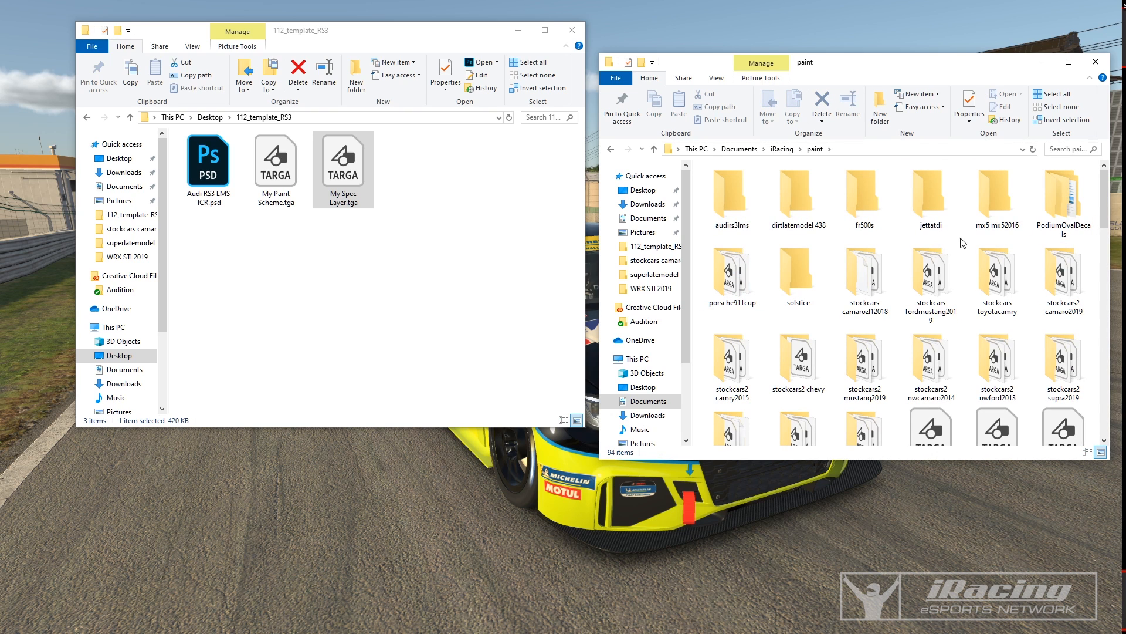
pyautogui.scroll(-5, 850, 256)
pyautogui.scroll(-5, 832, 334)
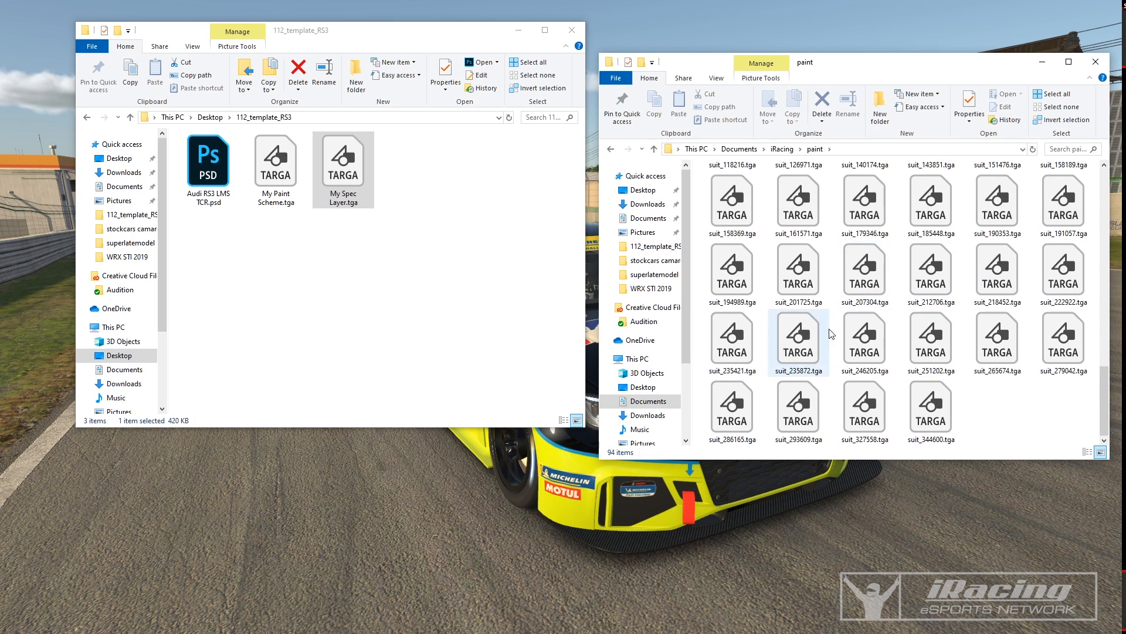
pyautogui.scroll(5, 832, 334)
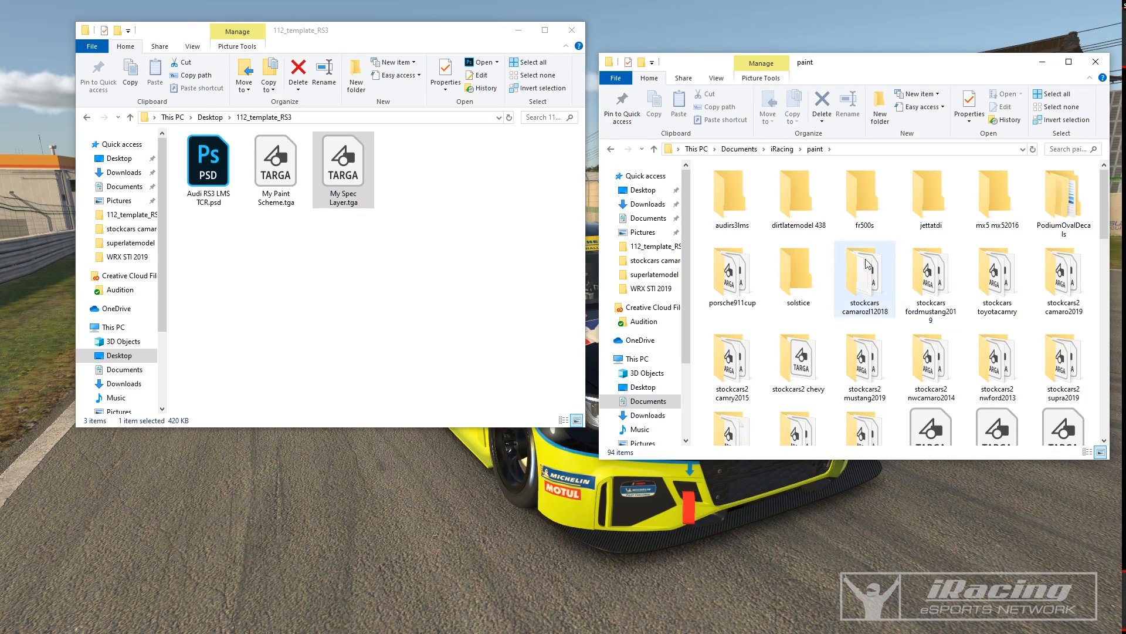
pyautogui.doubleClick(723, 188)
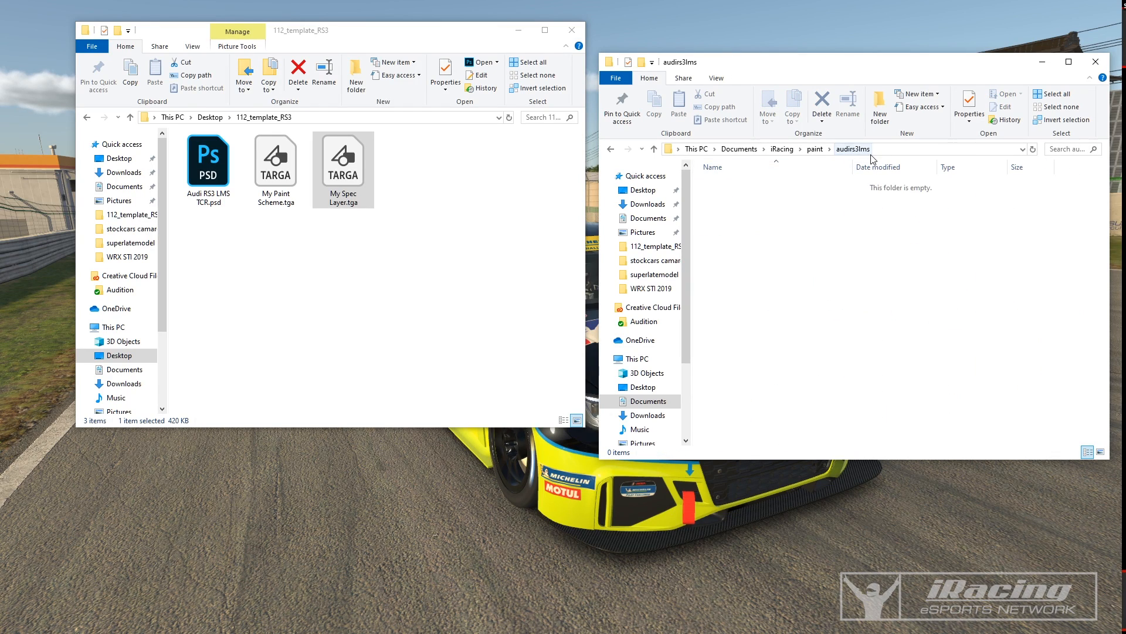
pyautogui.click(455, 240)
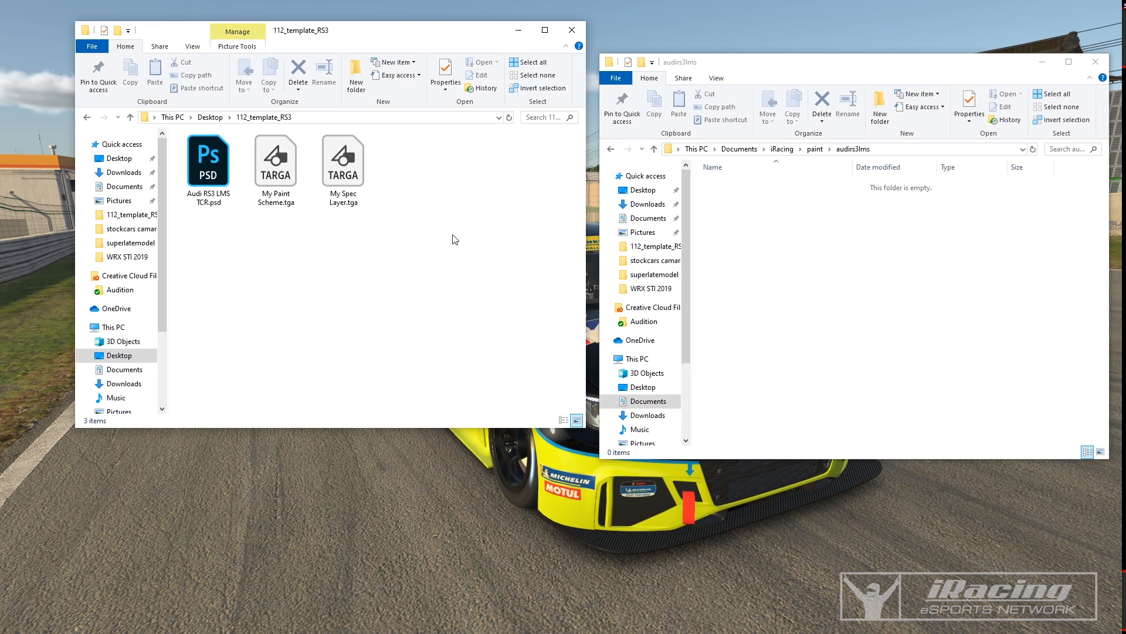
# Step: Rename My Paint Scheme.tga to car_158369.tga
pyautogui.rightClick(272, 176)
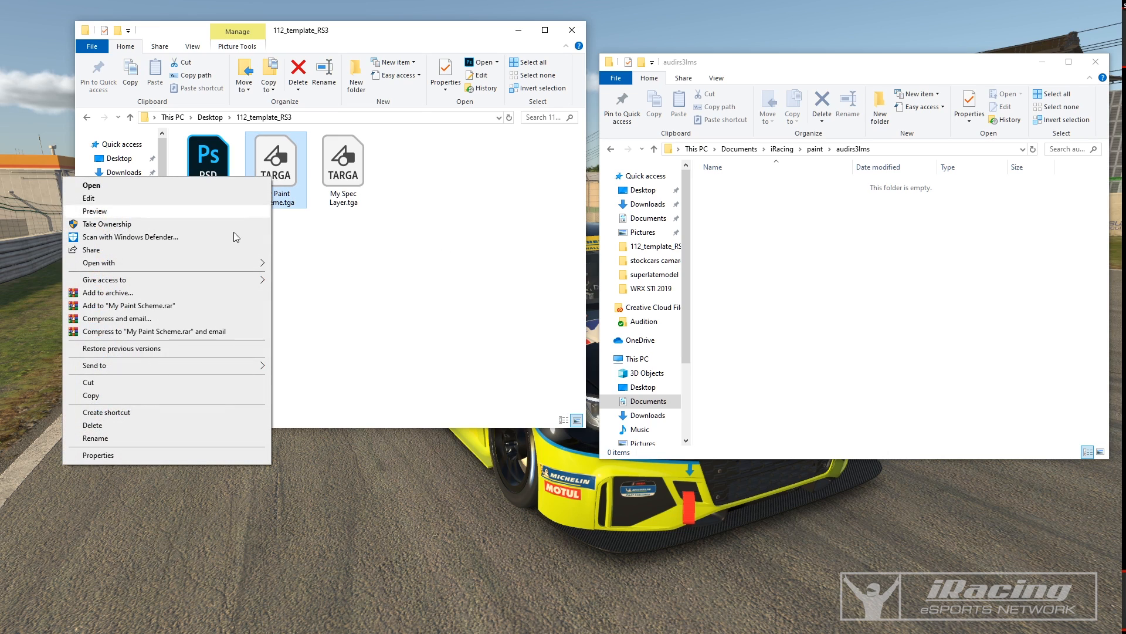
pyautogui.click(136, 440)
pyautogui.write('car_158369.tga')
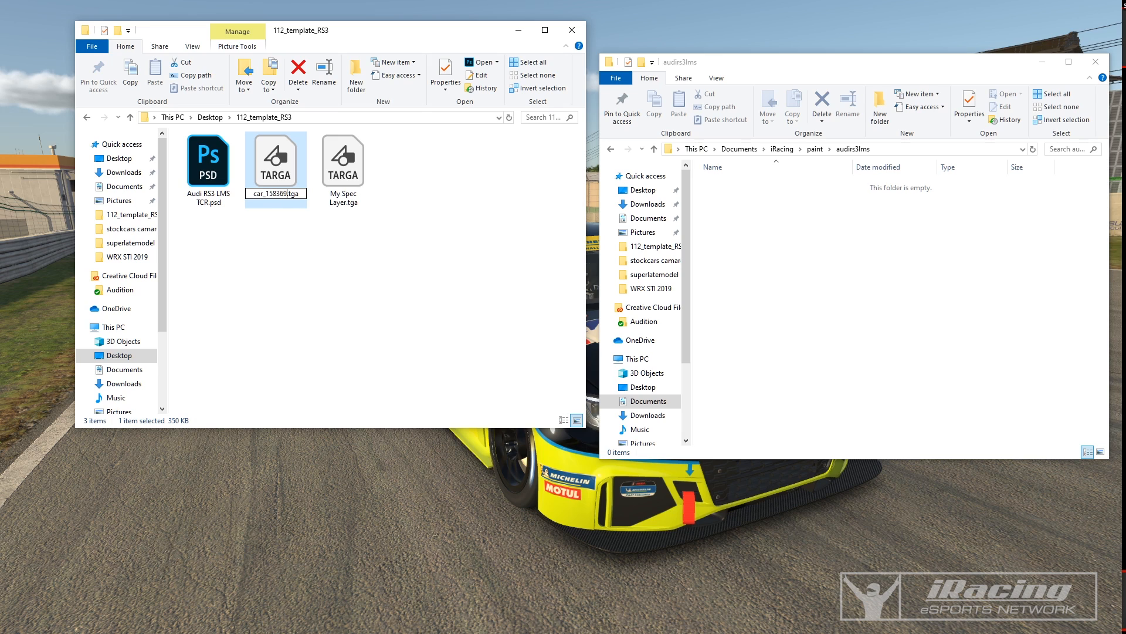
pyautogui.press('Return')
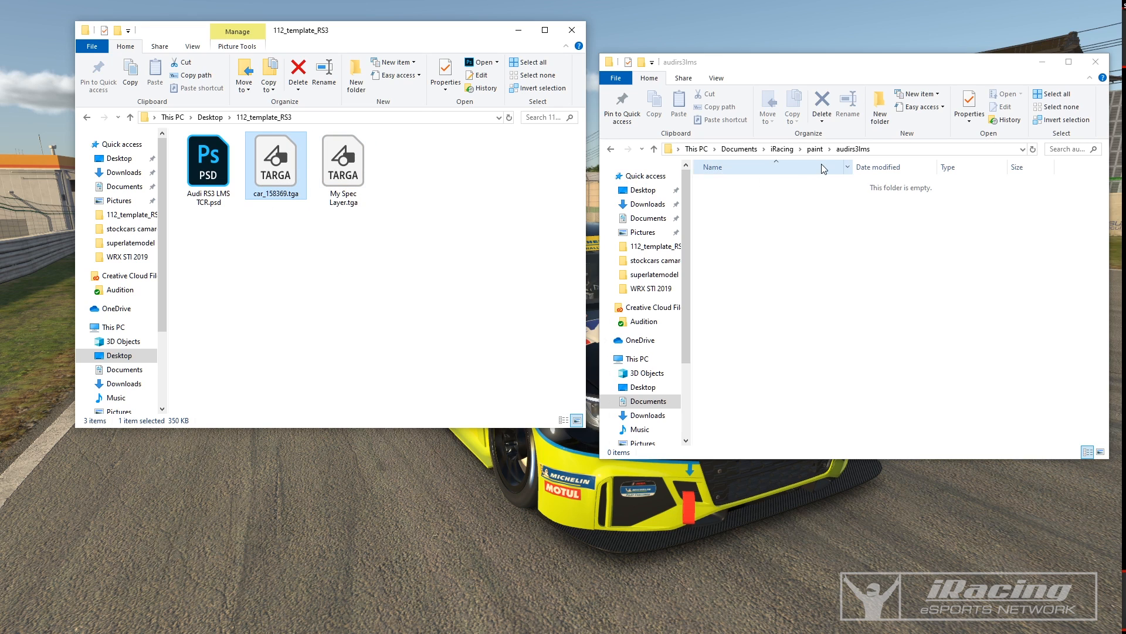
# Step: Look inside the fordmustang2019, supra2019 and chevy paint folders for reference
pyautogui.click(815, 149)
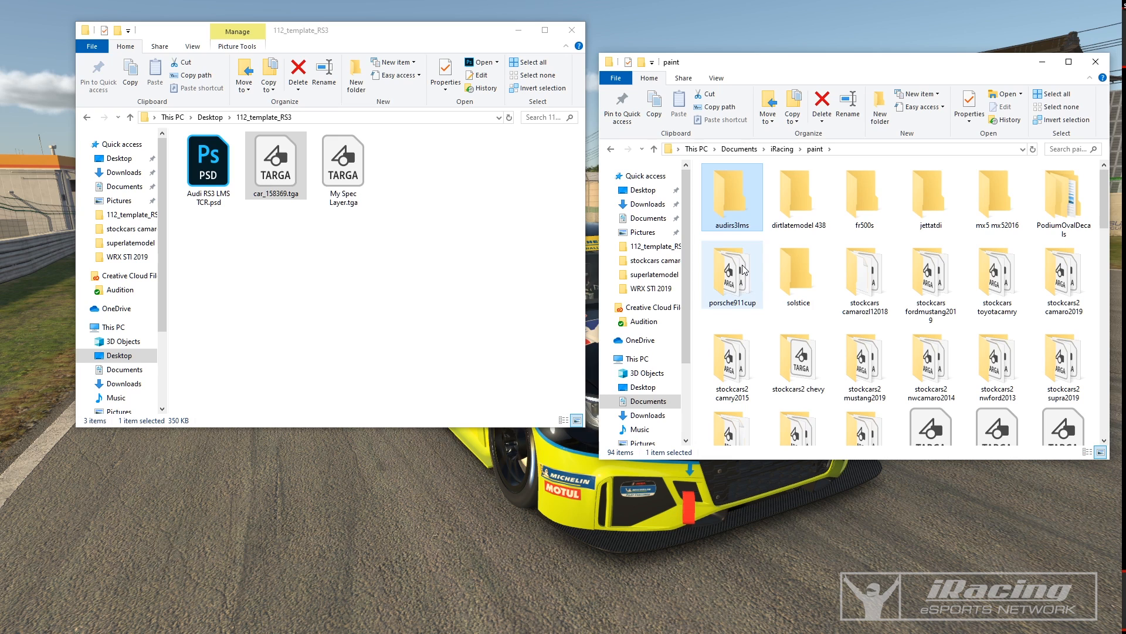
pyautogui.doubleClick(933, 269)
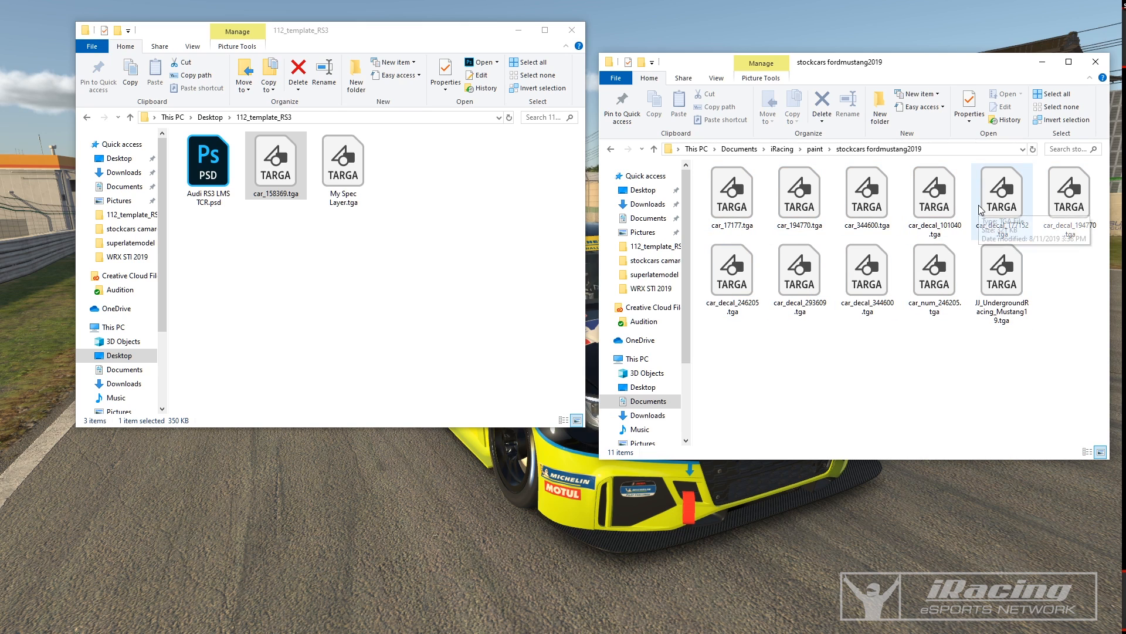
pyautogui.hotkey('alt', 'Left')
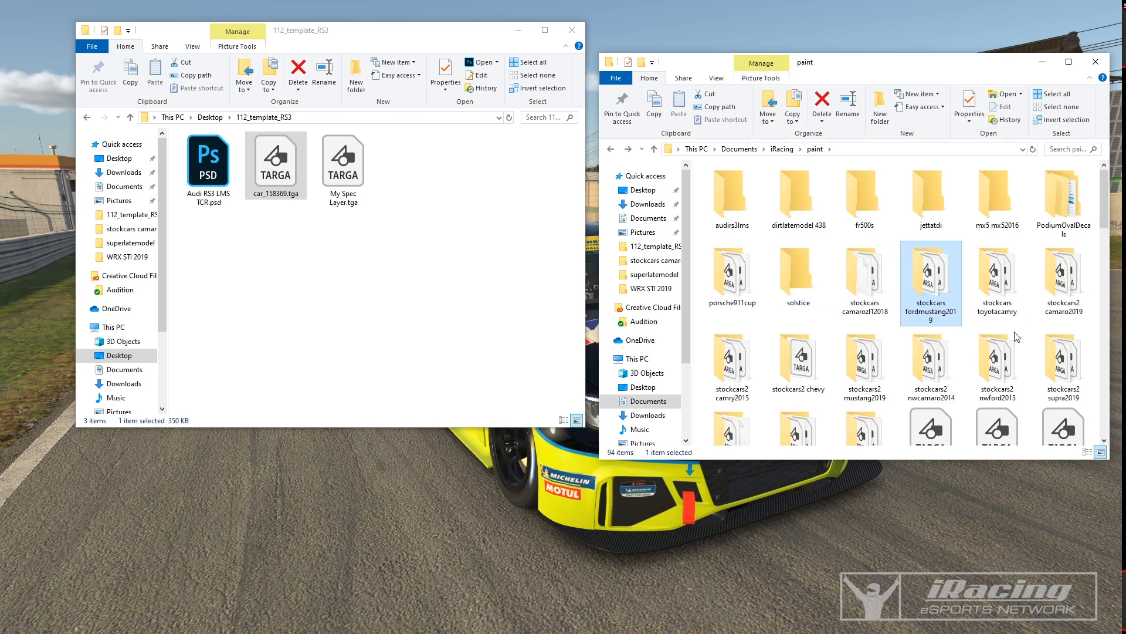
pyautogui.doubleClick(1064, 364)
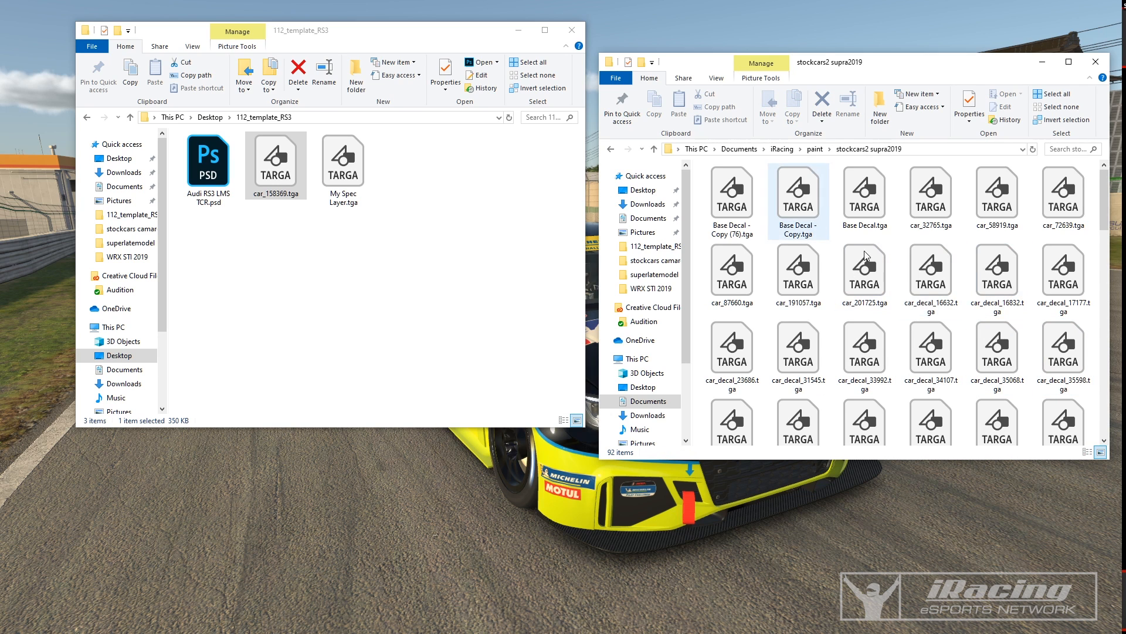
pyautogui.hotkey('alt', 'Left')
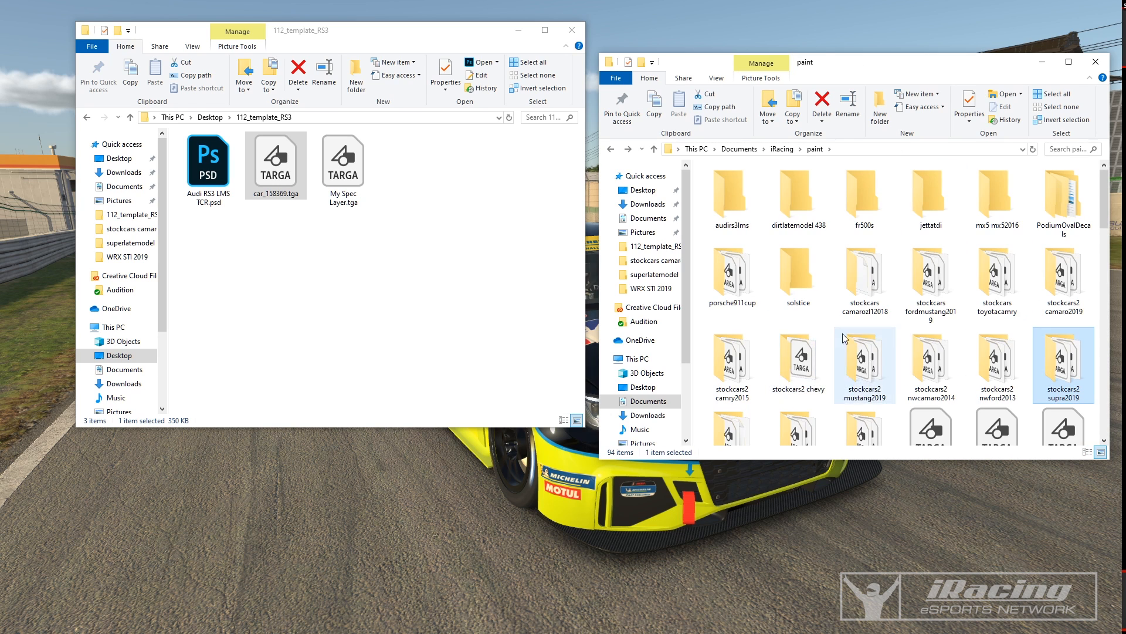
pyautogui.doubleClick(813, 352)
pyautogui.hotkey('alt', 'Left')
pyautogui.scroll(-1, 850, 341)
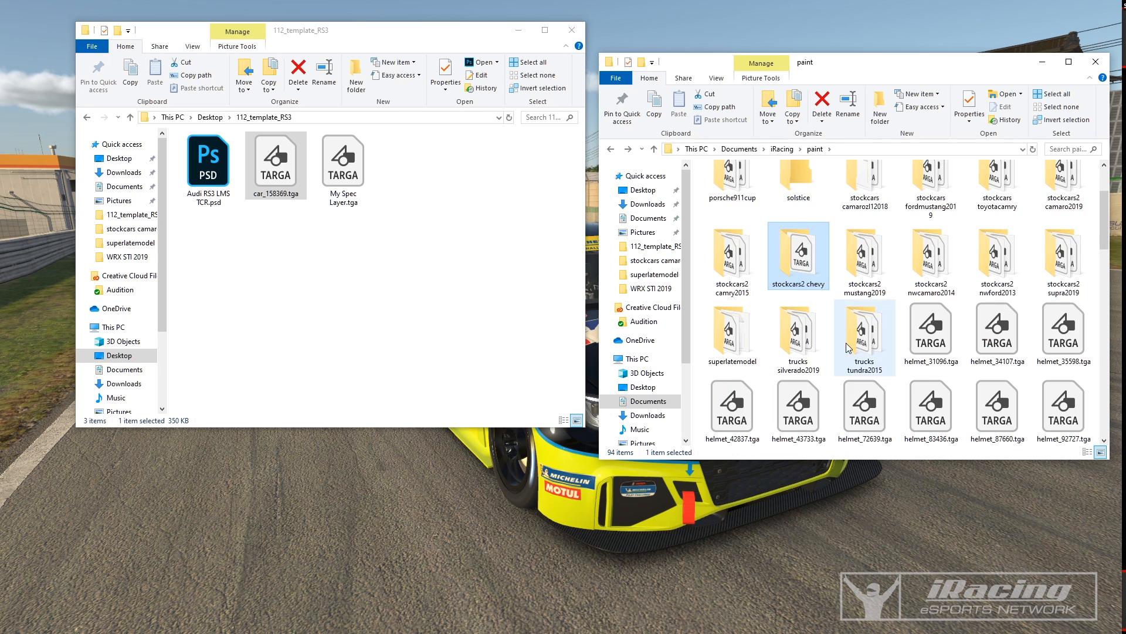
pyautogui.scroll(1, 986, 299)
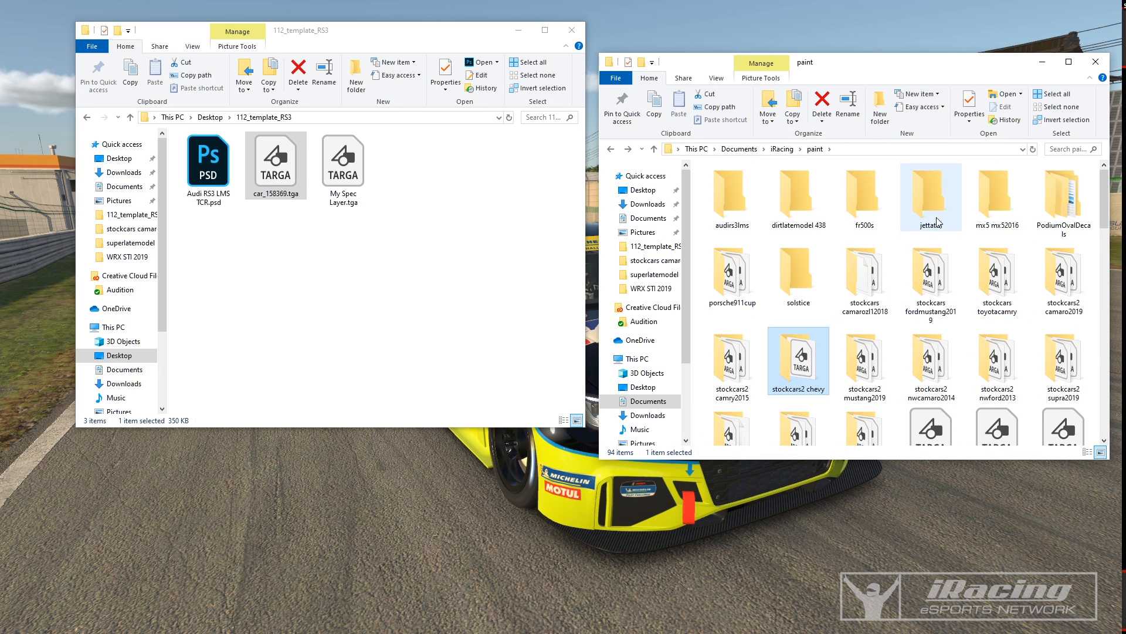
# Step: Copy car_158369.tga into the audirs3lms paint folder
pyautogui.doubleClick(728, 190)
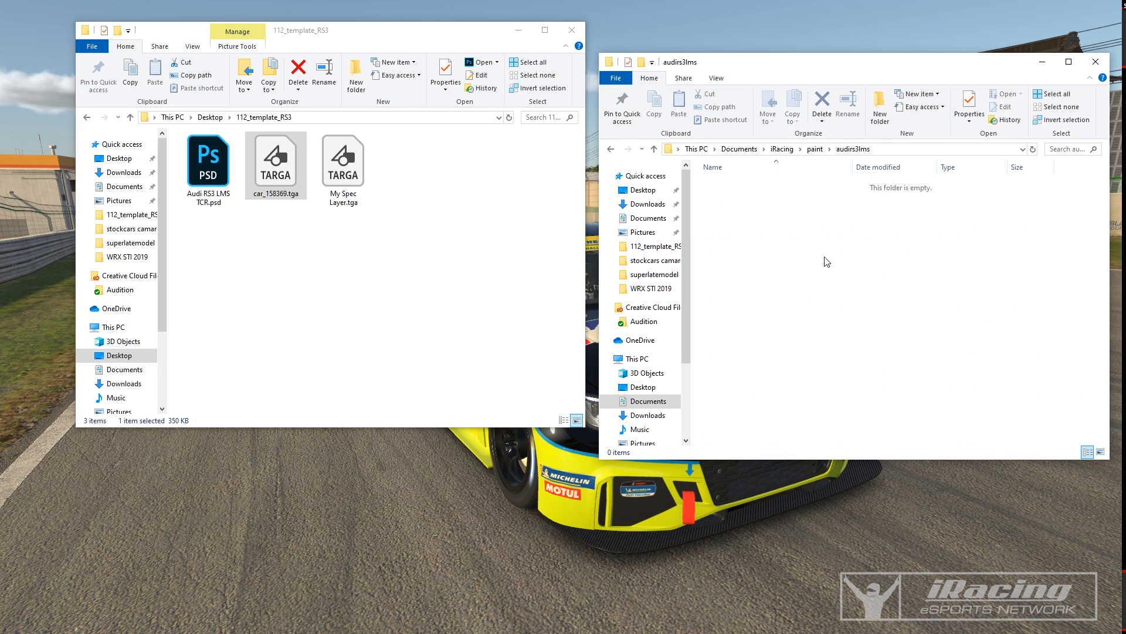
pyautogui.moveTo(275, 176); pyautogui.dragTo(809, 236)
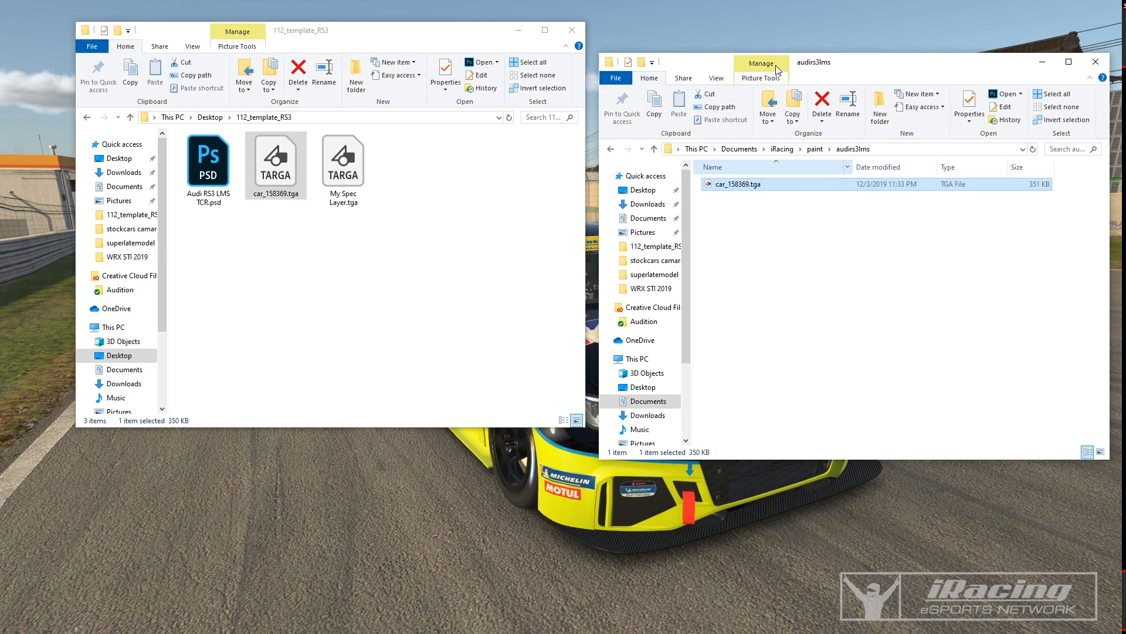
pyautogui.moveTo(821, 64); pyautogui.dragTo(0, 223)
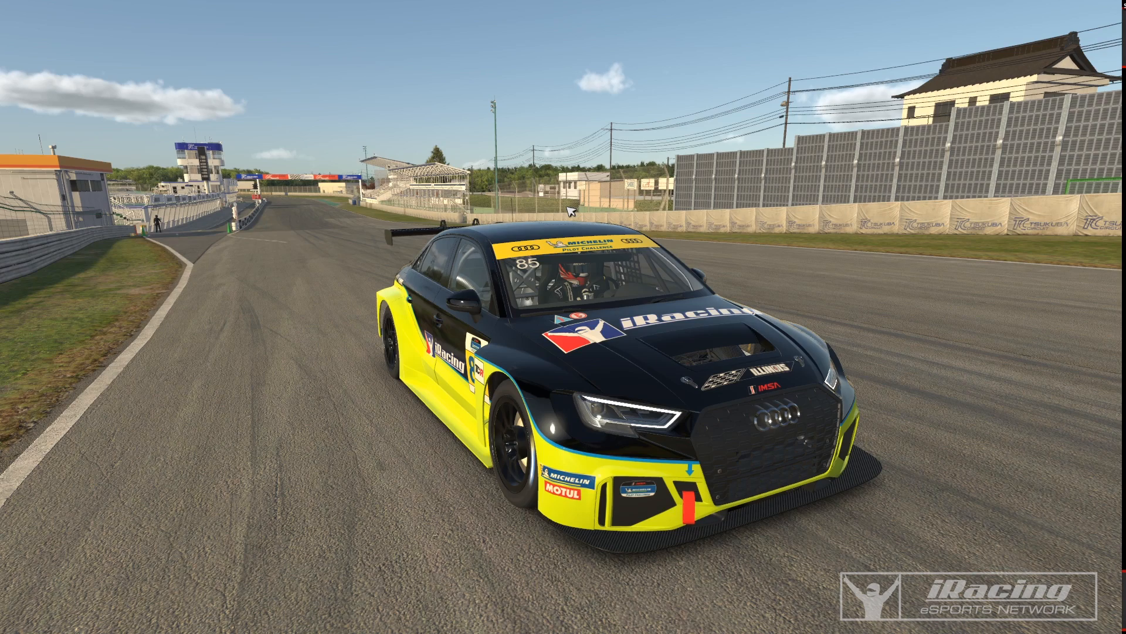
# Step: Reload the car textures in iRacing with Ctrl+R, then bring both Explorer windows back on screen
pyautogui.hotkey('ctrl', 'r')
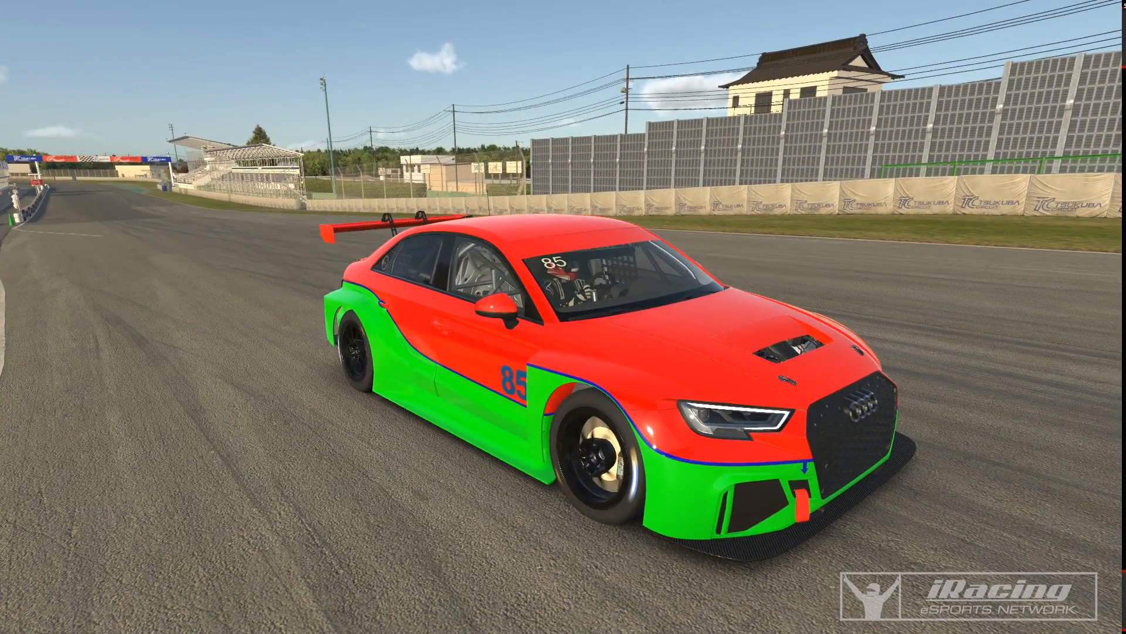
pyautogui.moveTo(688, 140); pyautogui.dragTo(786, 99)
pyautogui.moveTo(0, 130); pyautogui.dragTo(262, 35)
pyautogui.click(823, 321)
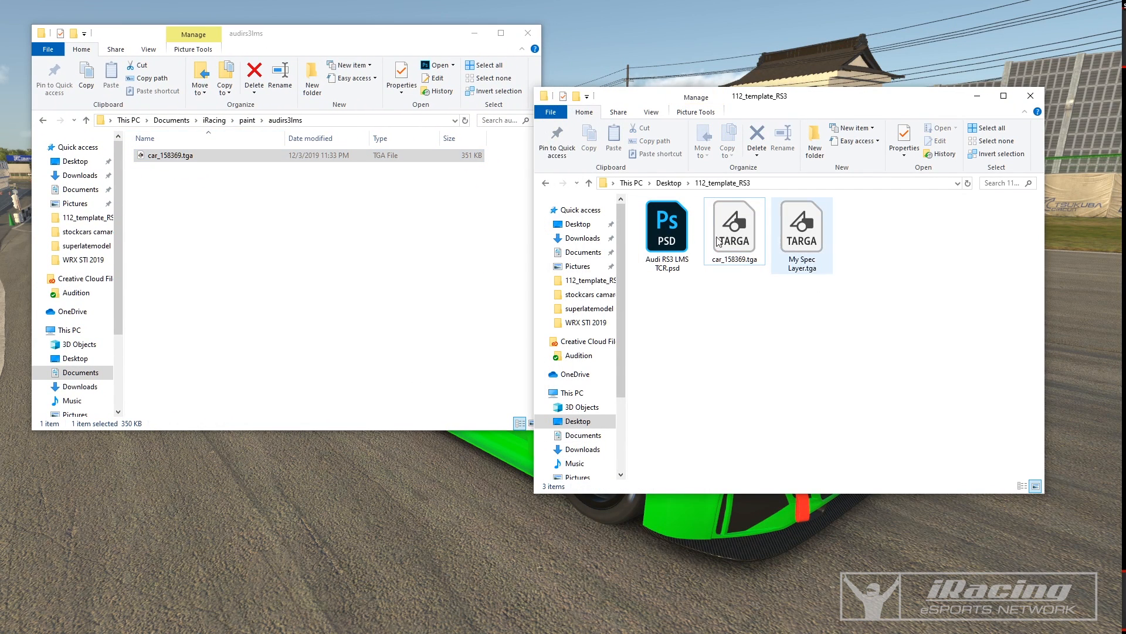
# Step: Rename My Spec Layer.tga to car_spec_158369.tga
pyautogui.click(299, 224)
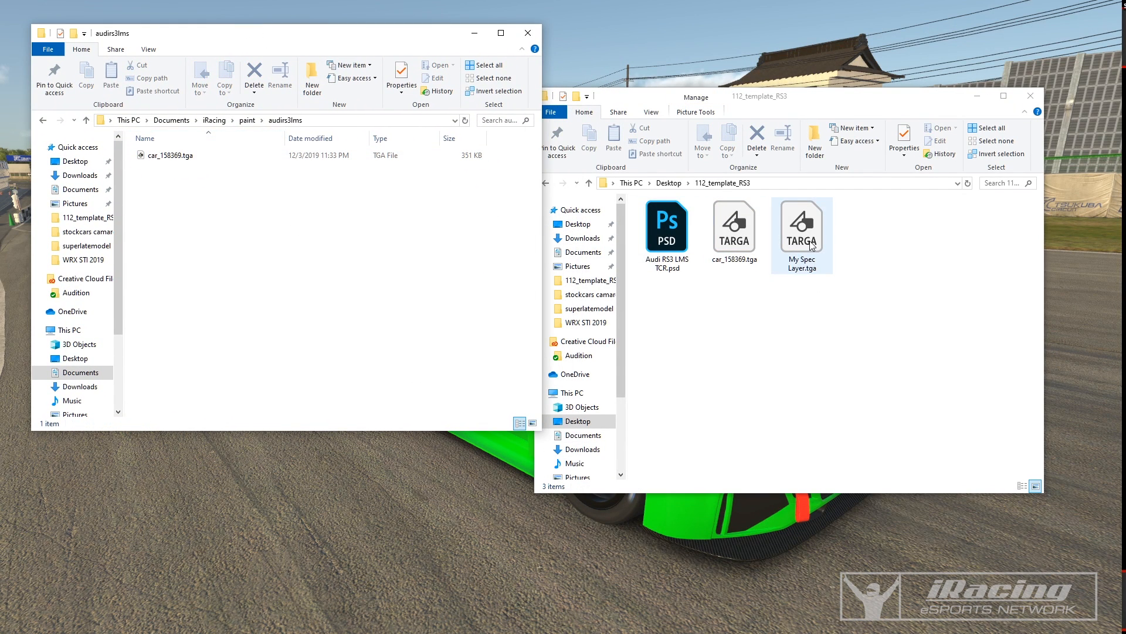
pyautogui.click(810, 240)
pyautogui.rightClick(810, 240)
pyautogui.click(704, 502)
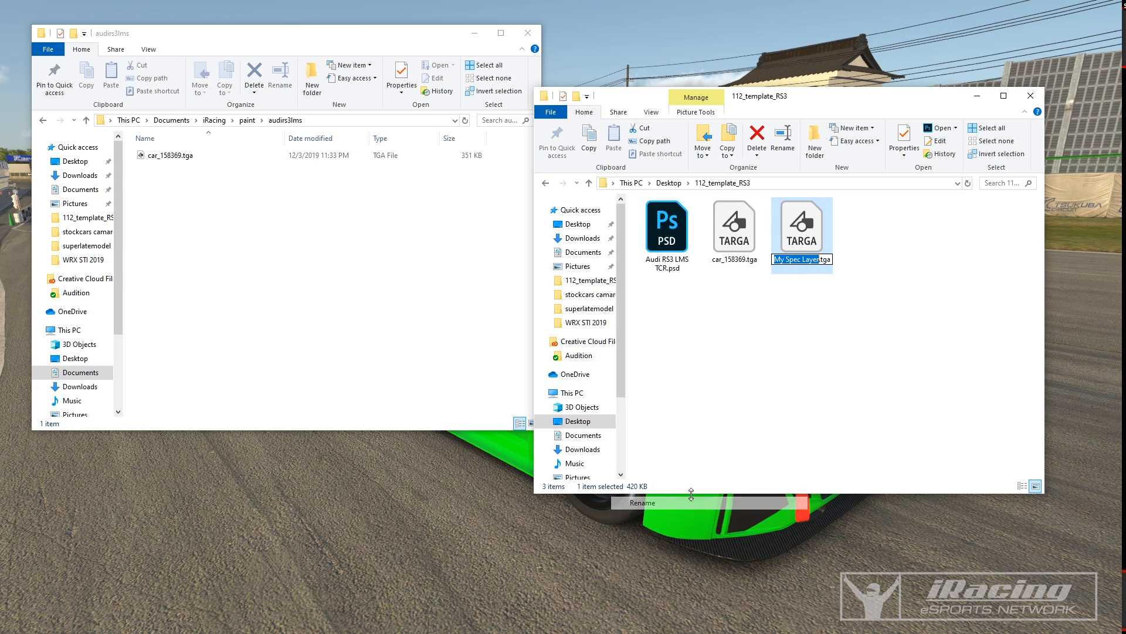
pyautogui.write('ca')
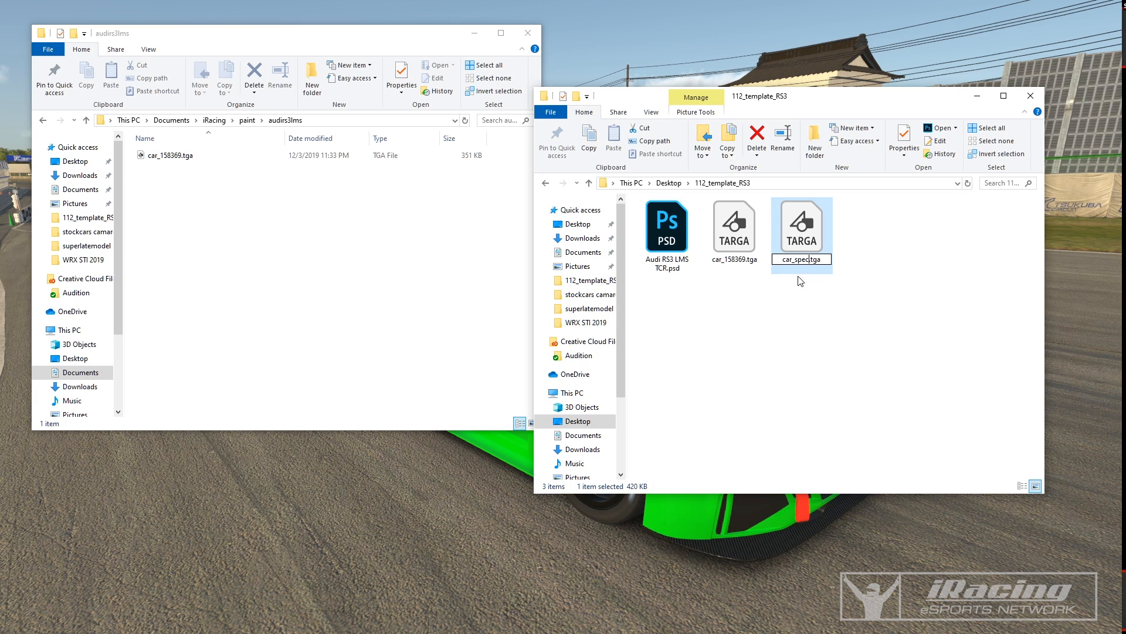
pyautogui.write('r_spec_158369')
pyautogui.press('Return')
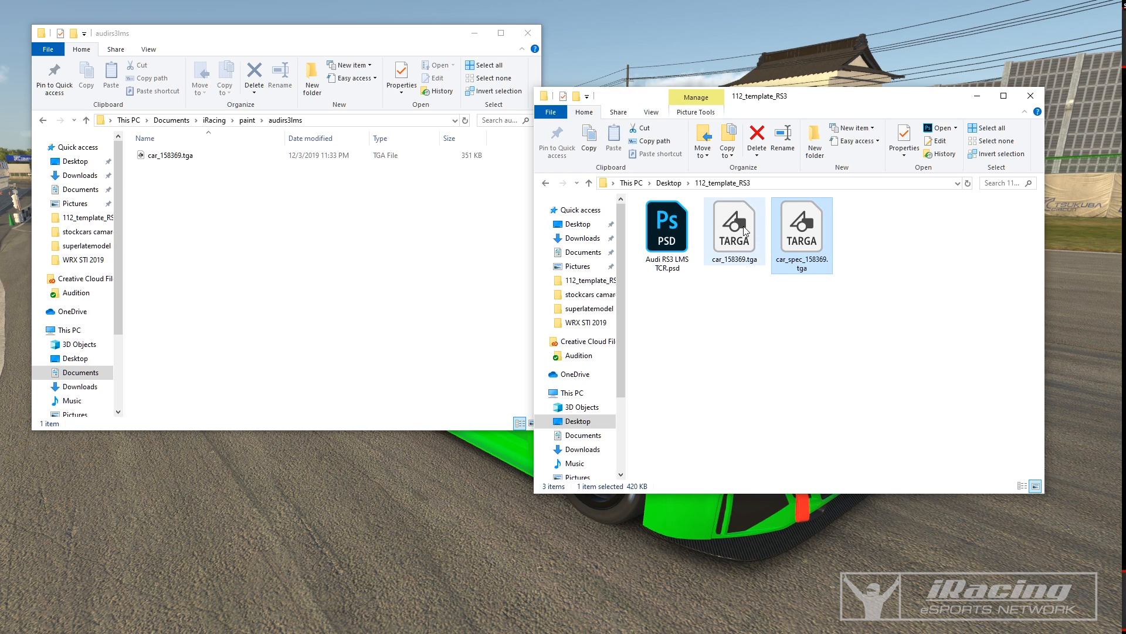
# Step: Copy car_spec_158369.tga into audirs3lms and reload the car textures in iRacing
pyautogui.moveTo(741, 240)
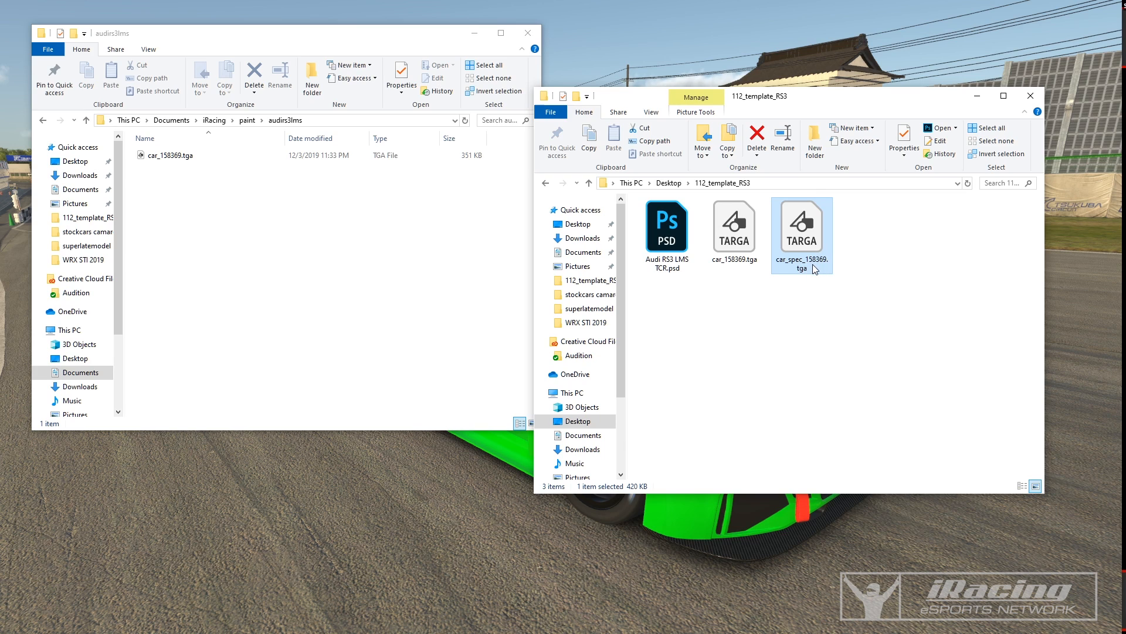
pyautogui.moveTo(806, 267)
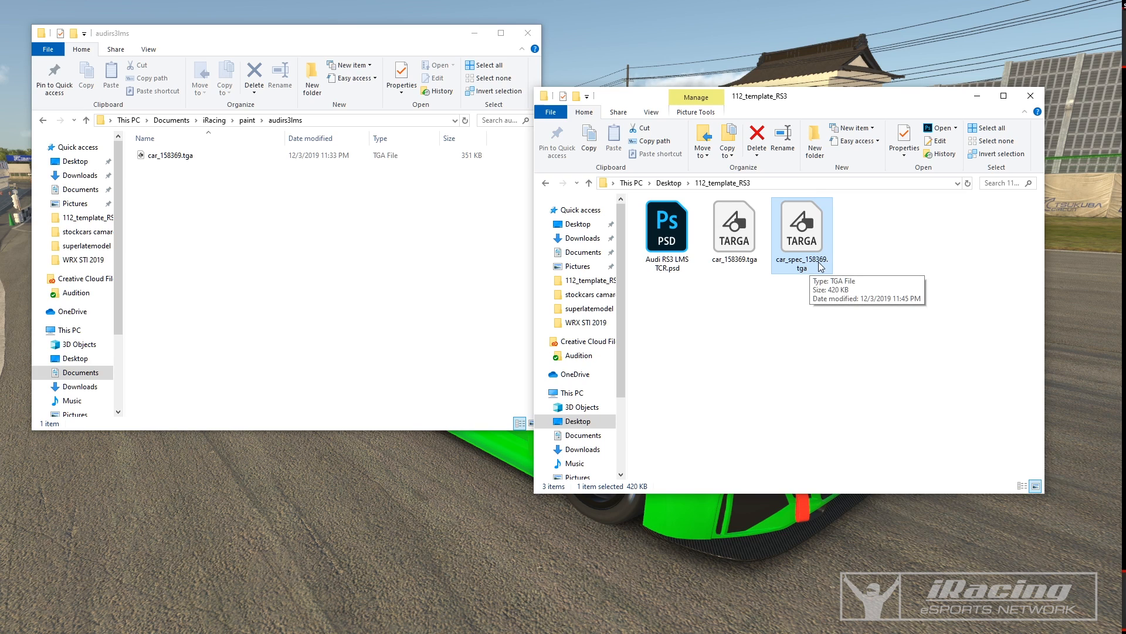
pyautogui.moveTo(819, 237); pyautogui.dragTo(305, 254)
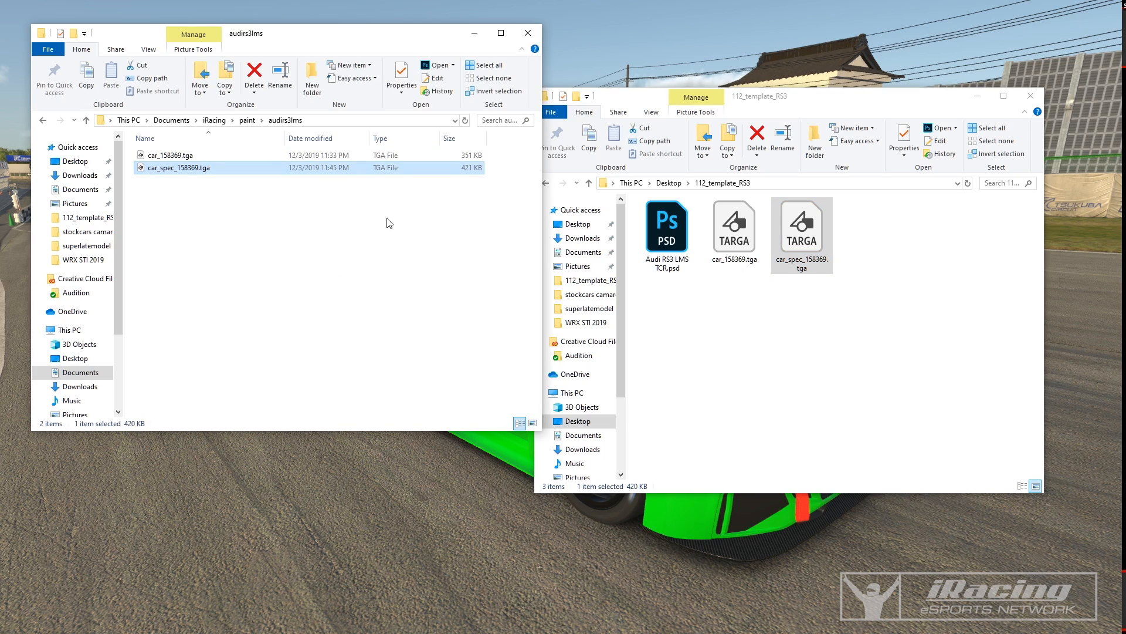
pyautogui.moveTo(316, 35); pyautogui.dragTo(0, 35)
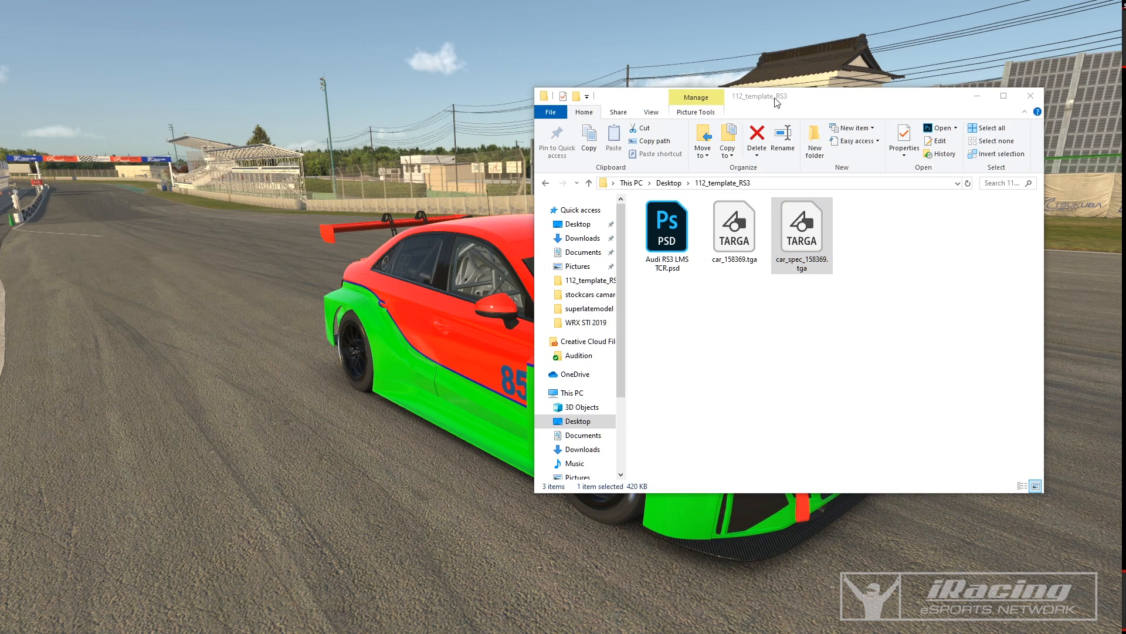
pyautogui.moveTo(778, 102); pyautogui.dragTo(0, 102)
pyautogui.hotkey('ctrl', 'r')
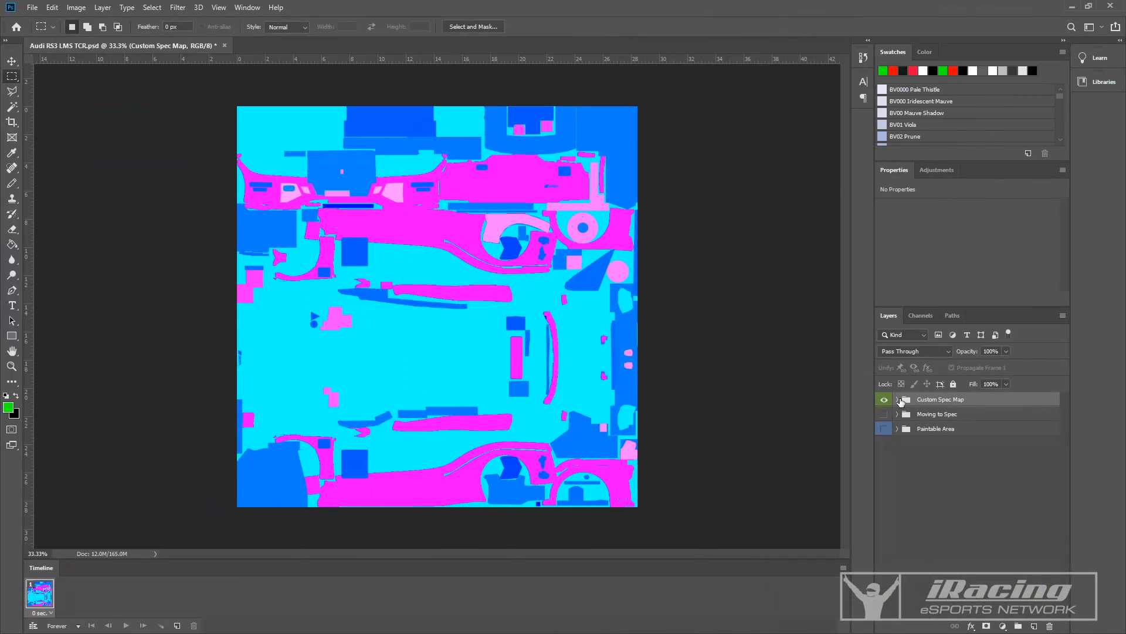
# Step: Hide the Custom Spec Map group and show the Paintable Area group
pyautogui.click(883, 399)
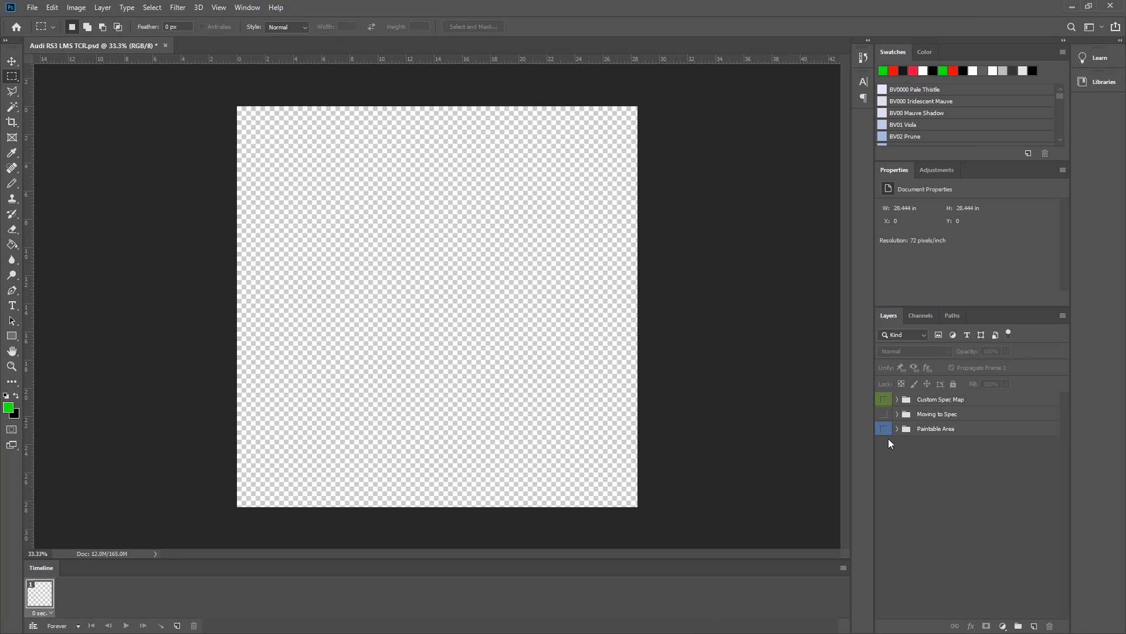
pyautogui.click(884, 429)
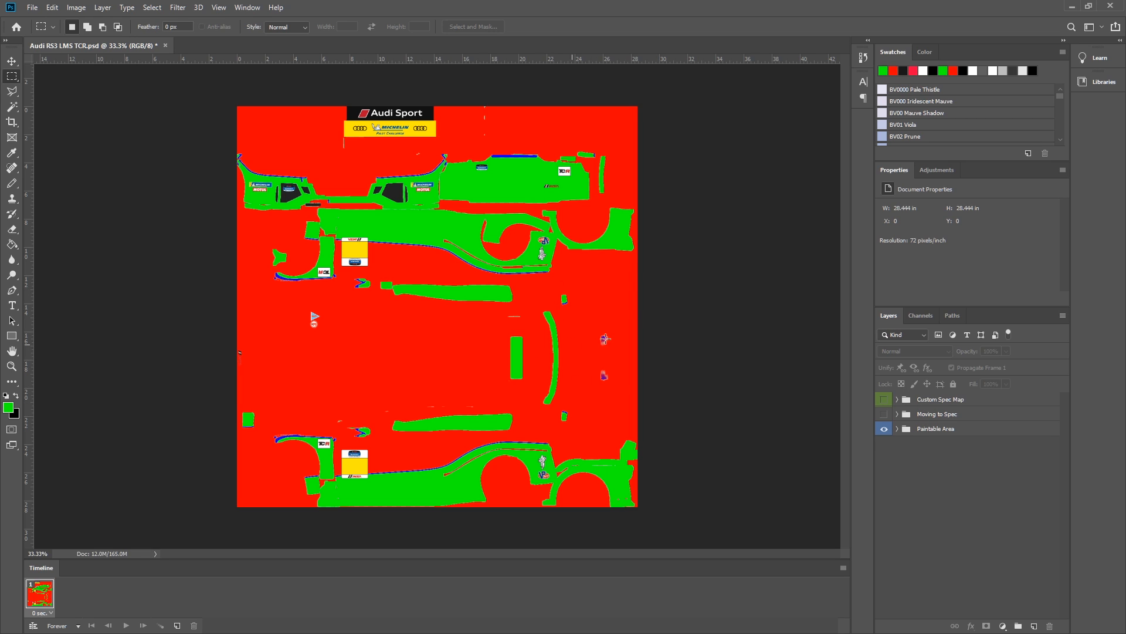
pyautogui.scroll(2, 450, 370)
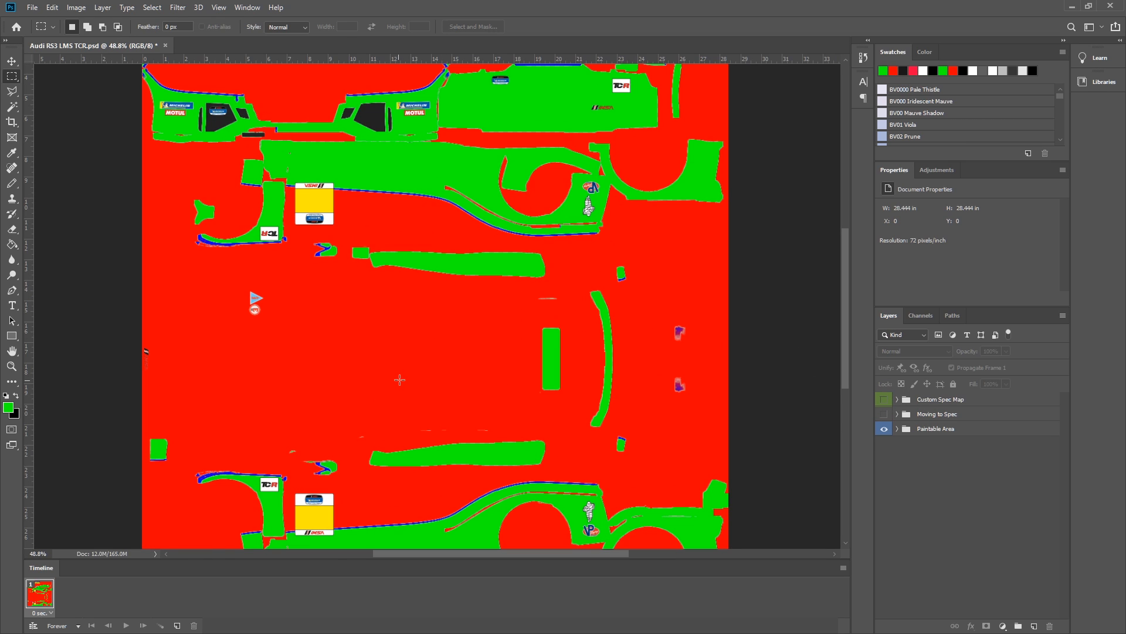
pyautogui.click(897, 429)
pyautogui.click(897, 428)
pyautogui.scroll(-2, 705, 413)
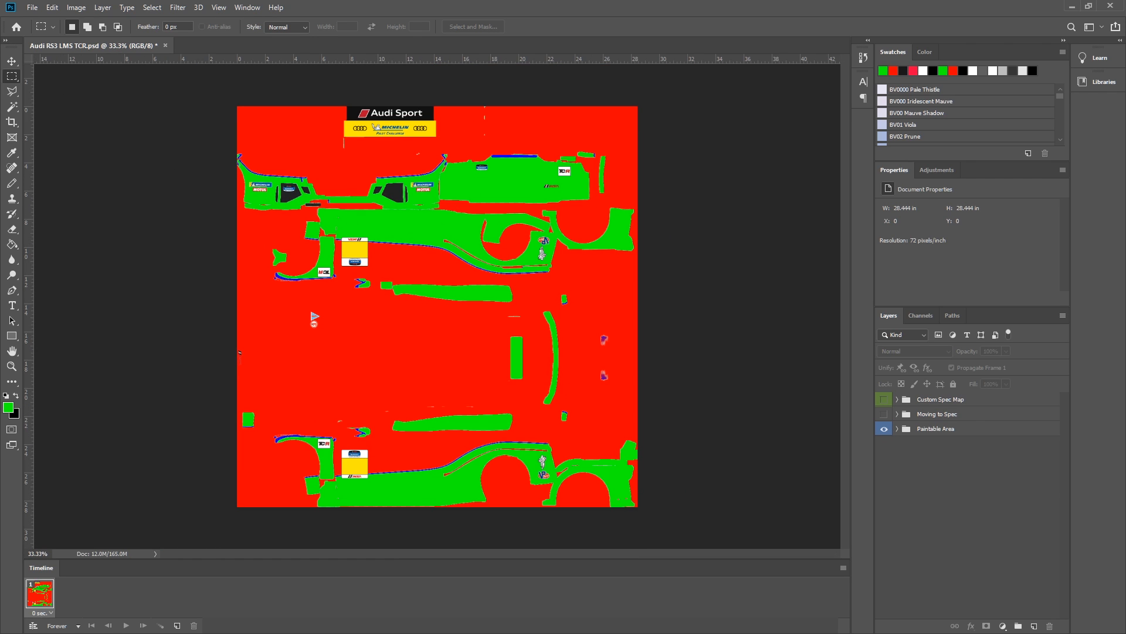
# Step: Save the texture as Targa, overwriting car_158369.tga
pyautogui.click(32, 7)
pyautogui.click(75, 143)
pyautogui.click(170, 452)
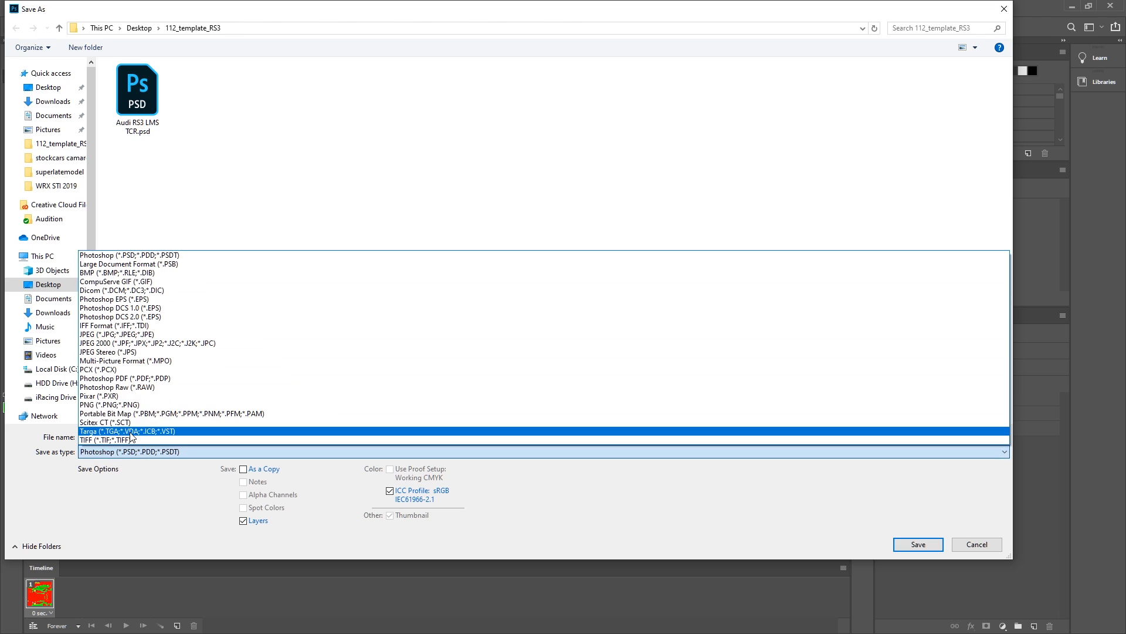
pyautogui.click(130, 430)
pyautogui.doubleClick(137, 94)
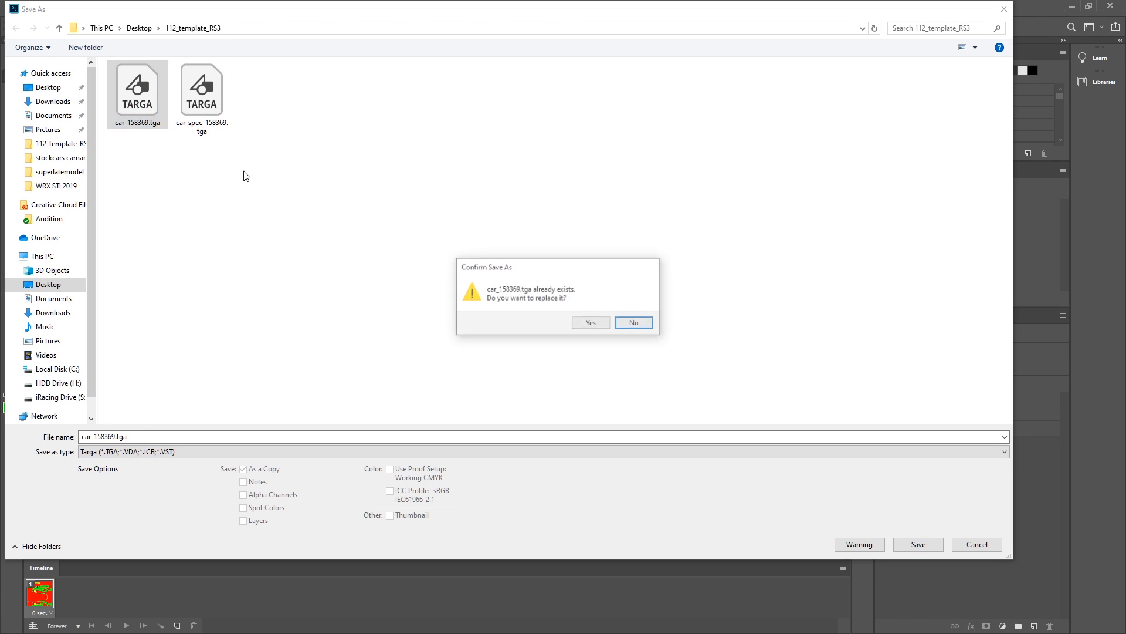
pyautogui.click(587, 323)
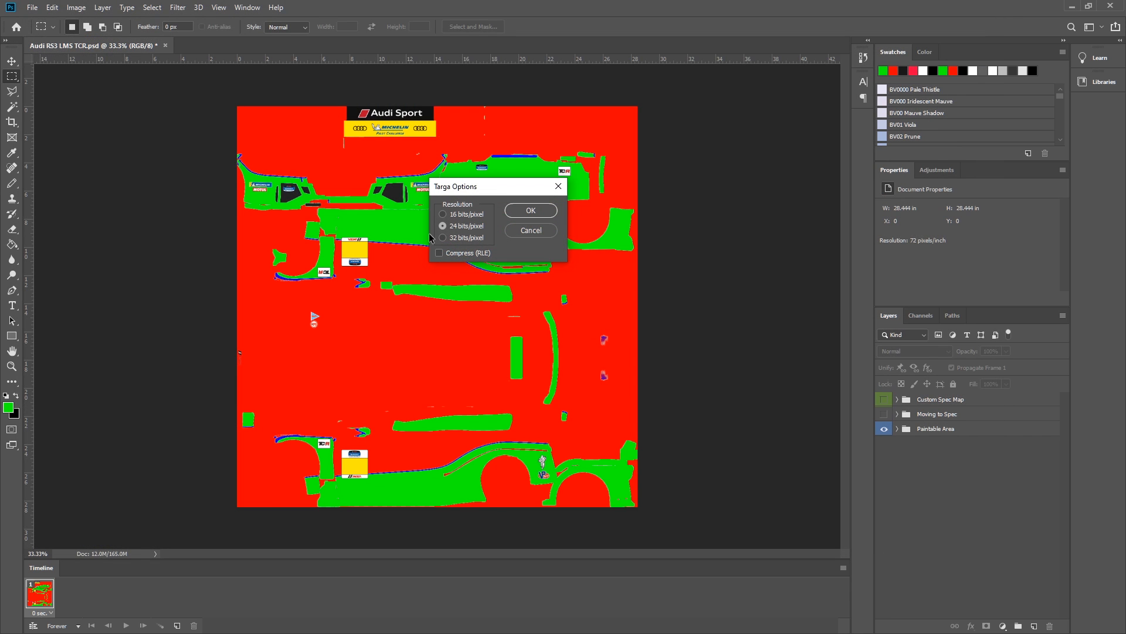
pyautogui.click(537, 217)
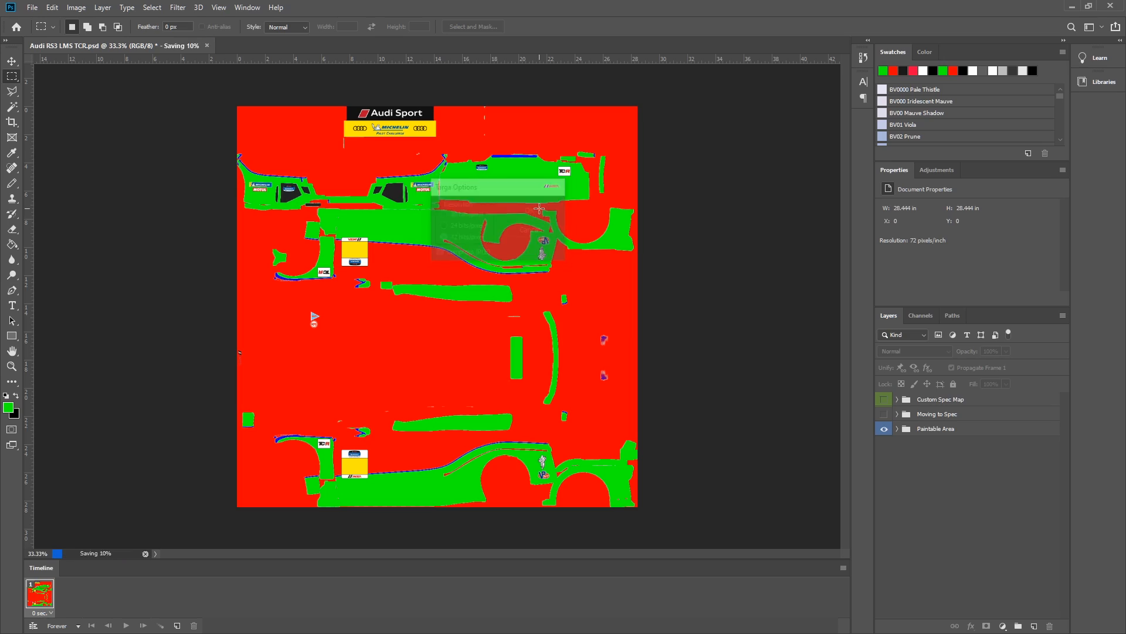
pyautogui.click(1073, 5)
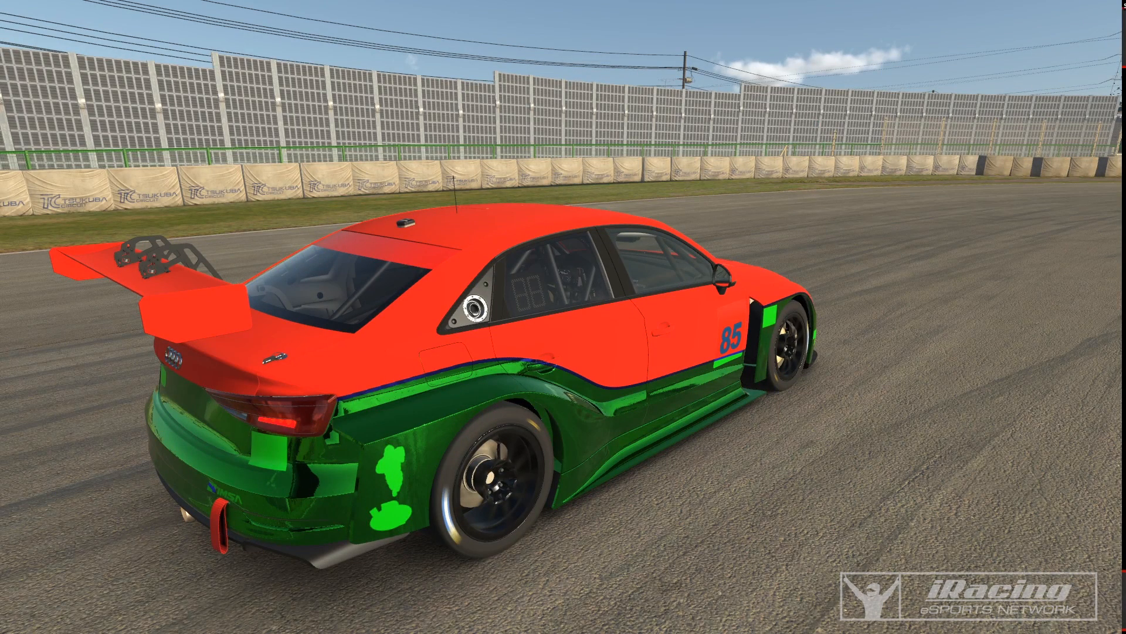
# Step: Copy the updated car_158369.tga into audirs3lms, replacing the older file
pyautogui.moveTo(0, 120); pyautogui.dragTo(960, 121)
pyautogui.moveTo(0, 56); pyautogui.dragTo(516, 34)
pyautogui.click(891, 346)
pyautogui.click(821, 246)
pyautogui.moveTo(824, 250); pyautogui.dragTo(307, 231)
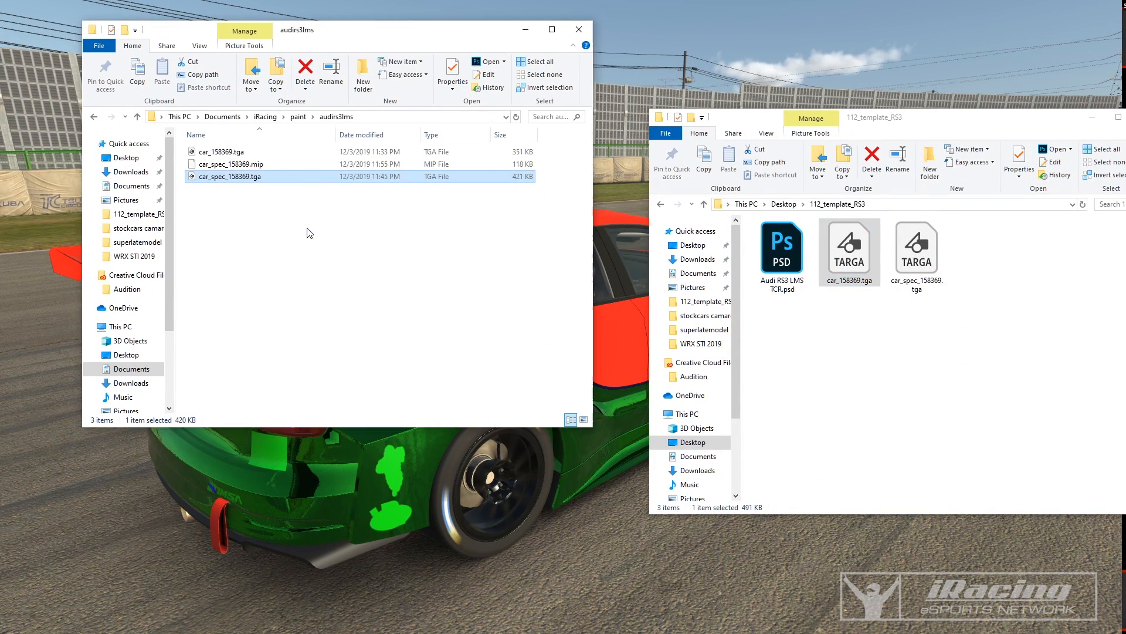
pyautogui.click(296, 238)
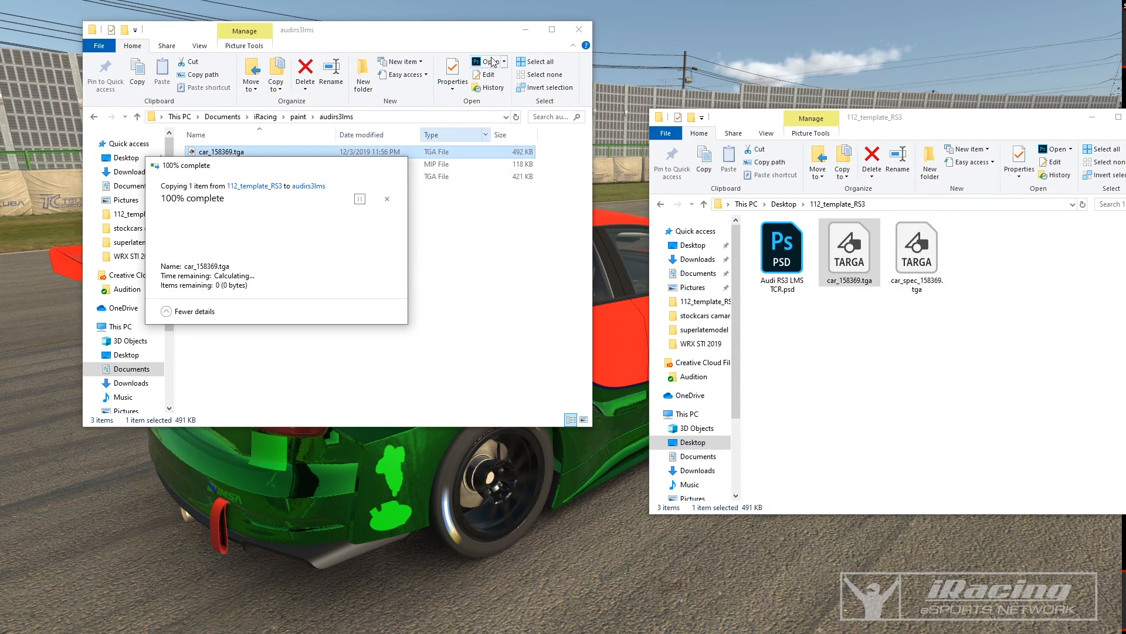
pyautogui.click(525, 29)
pyautogui.click(1092, 120)
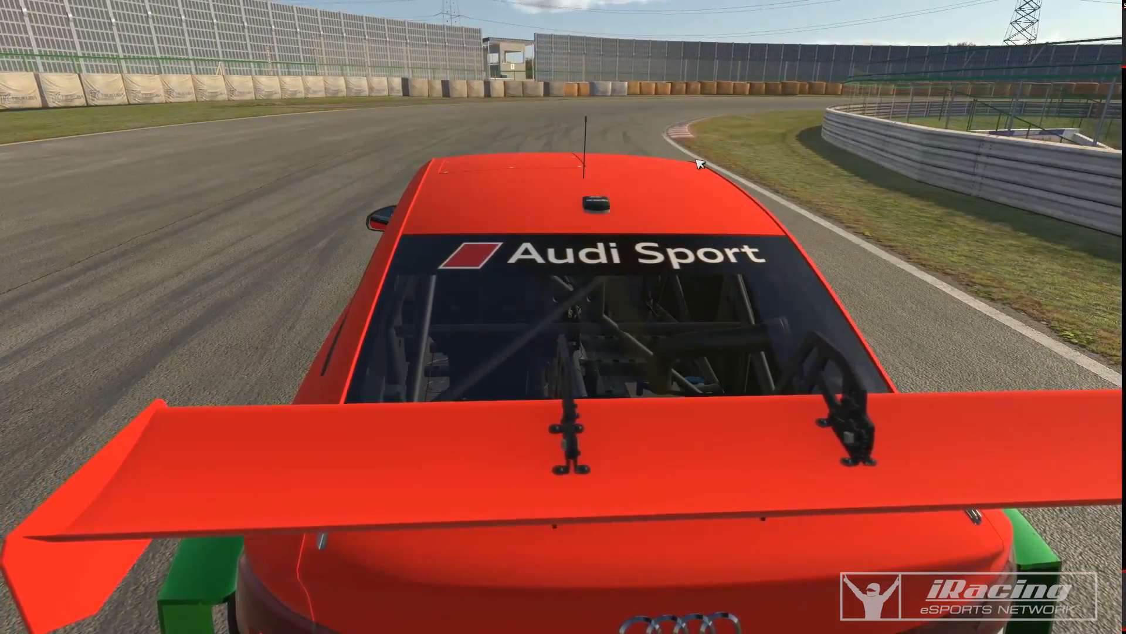
pyautogui.scroll(5, 700, 165)
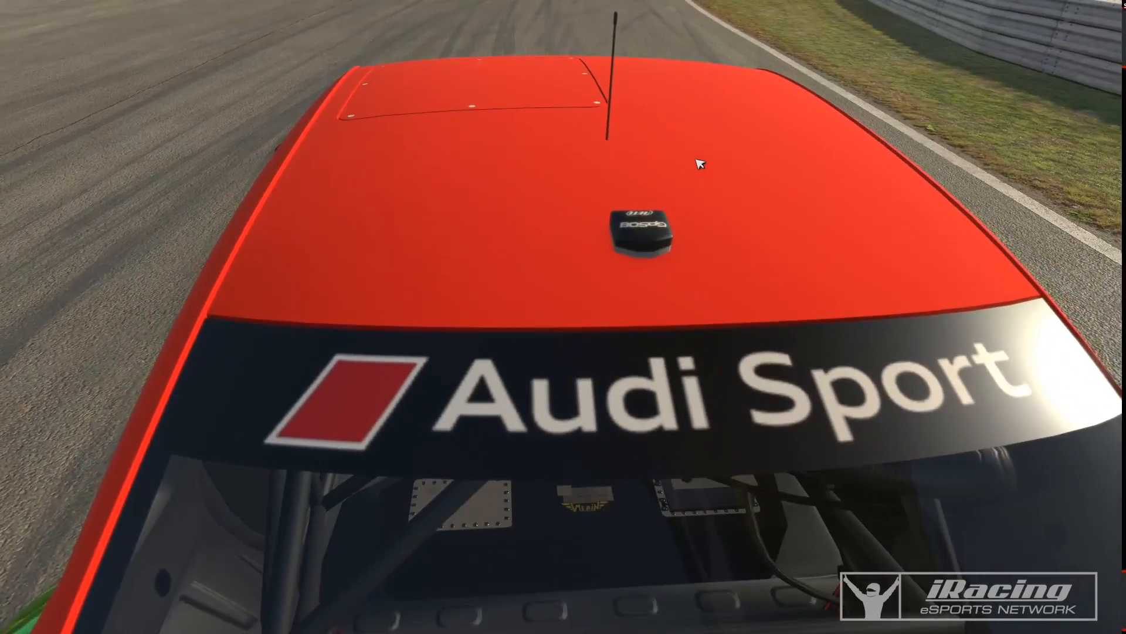